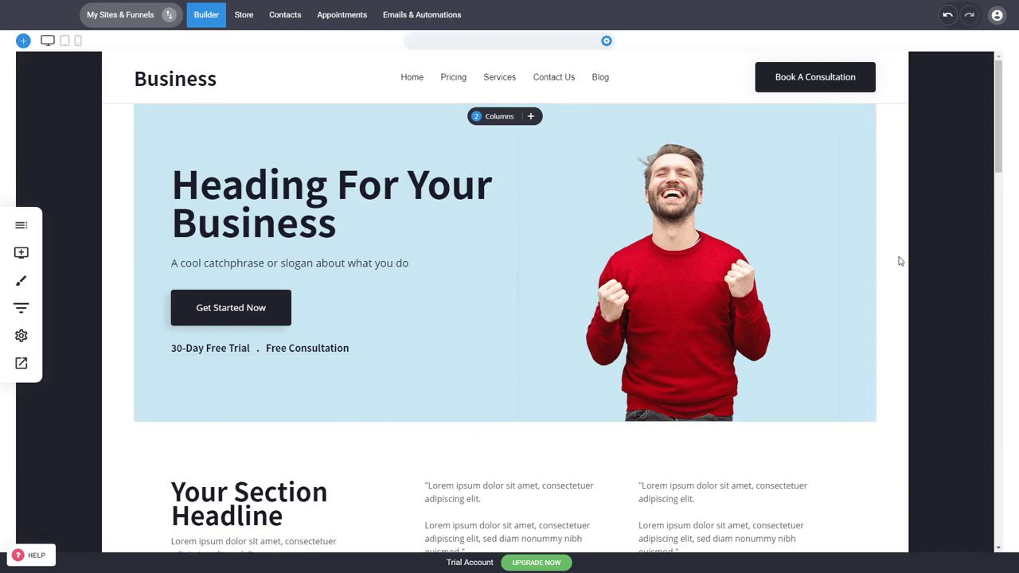
Look through the landing page's hero, testimonial and call-to-action sections, and open the hero heading for editing.
{"action": "scroll", "coordinate": [893, 263], "scroll_direction": "down", "scroll_amount": 3}
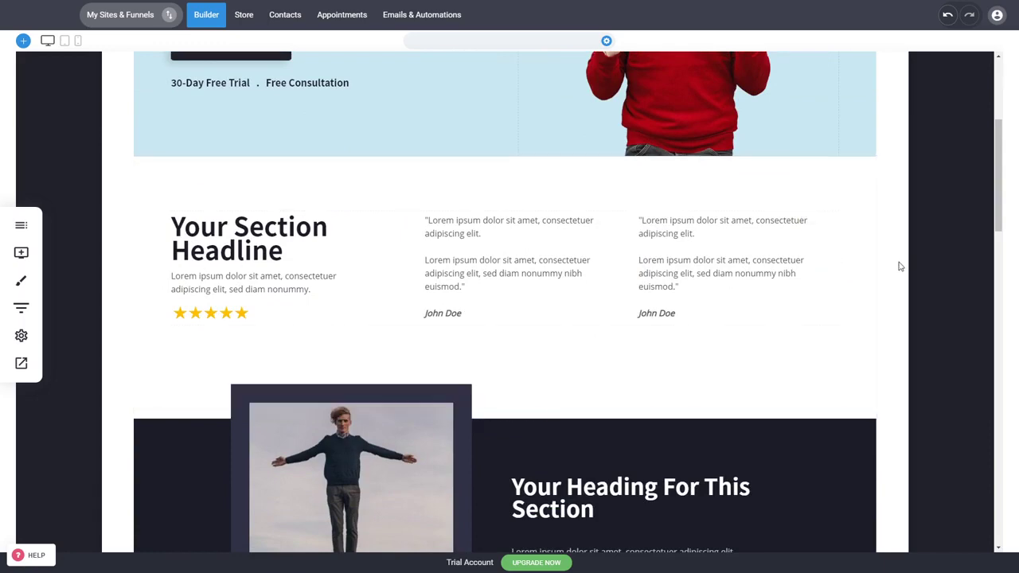
{"action": "scroll", "coordinate": [902, 269], "scroll_direction": "up", "scroll_amount": 3}
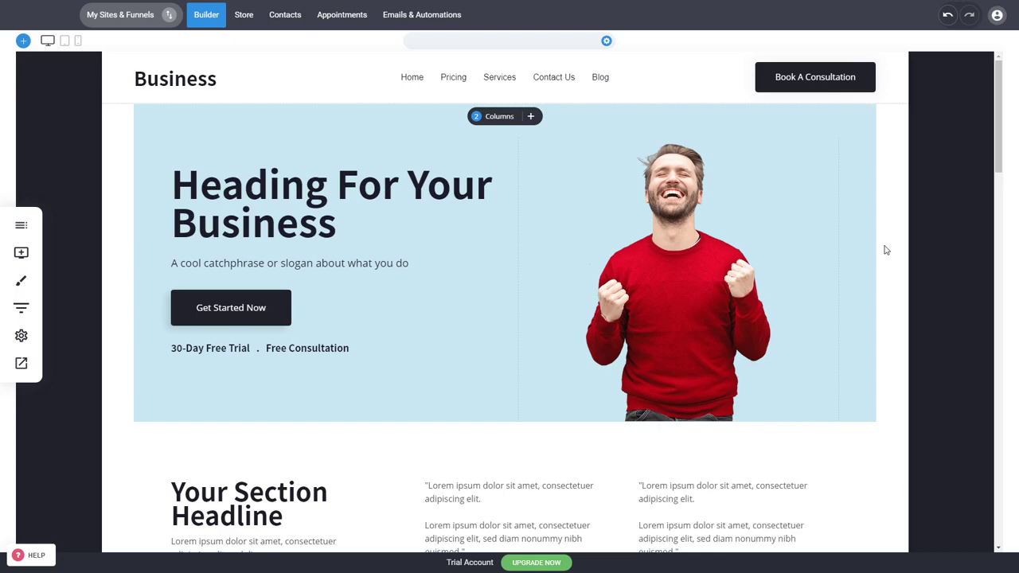
{"action": "scroll", "coordinate": [886, 250], "scroll_direction": "down", "scroll_amount": 5}
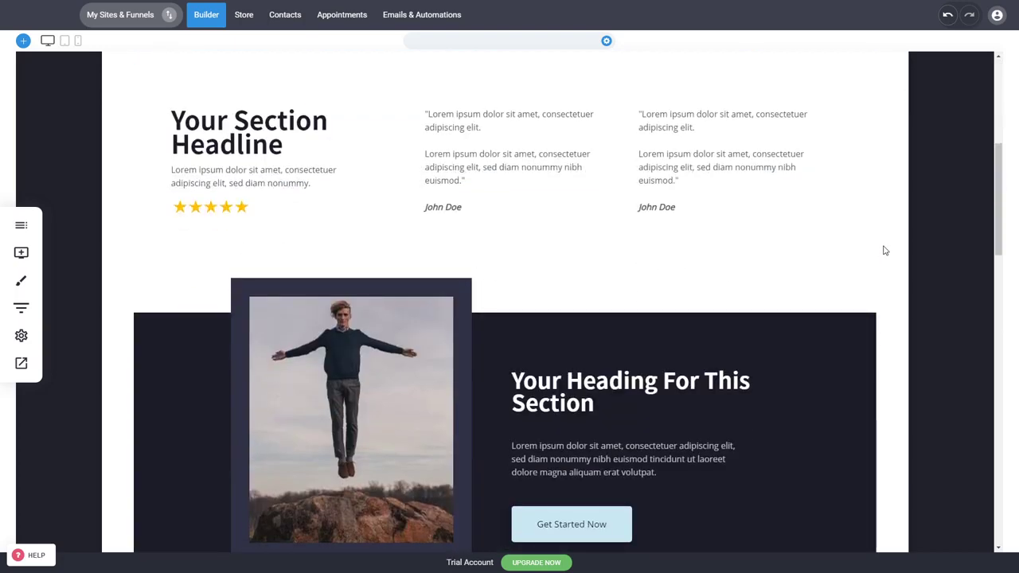
{"action": "scroll", "coordinate": [891, 244], "scroll_direction": "up", "scroll_amount": 5}
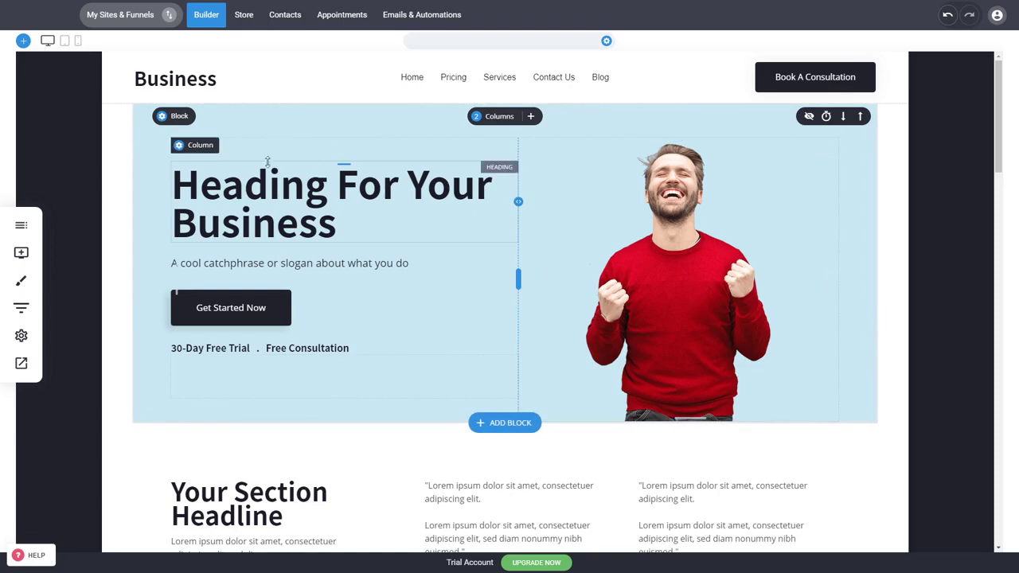
{"action": "double_click", "coordinate": [296, 228]}
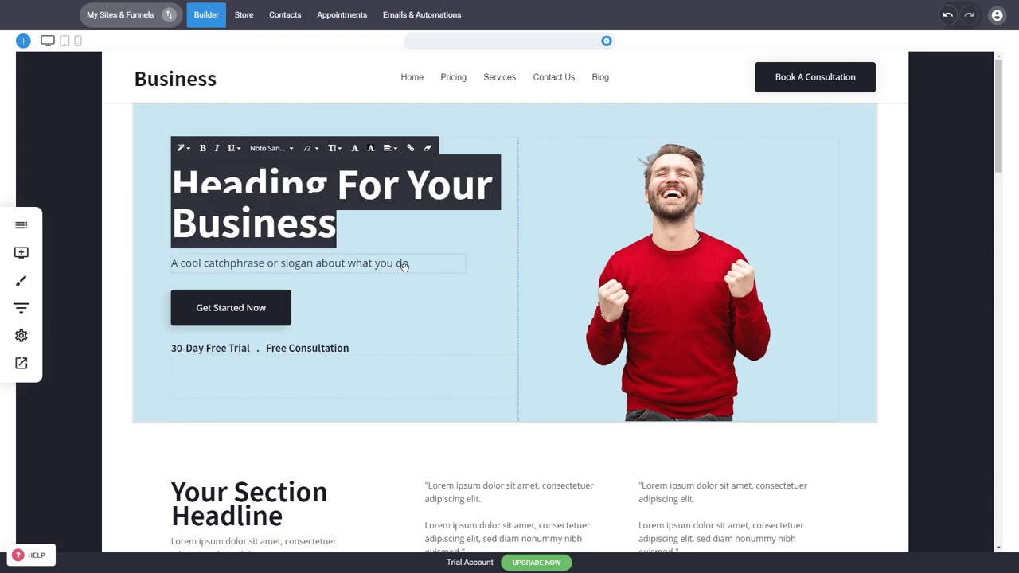
{"action": "left_click", "coordinate": [910, 274]}
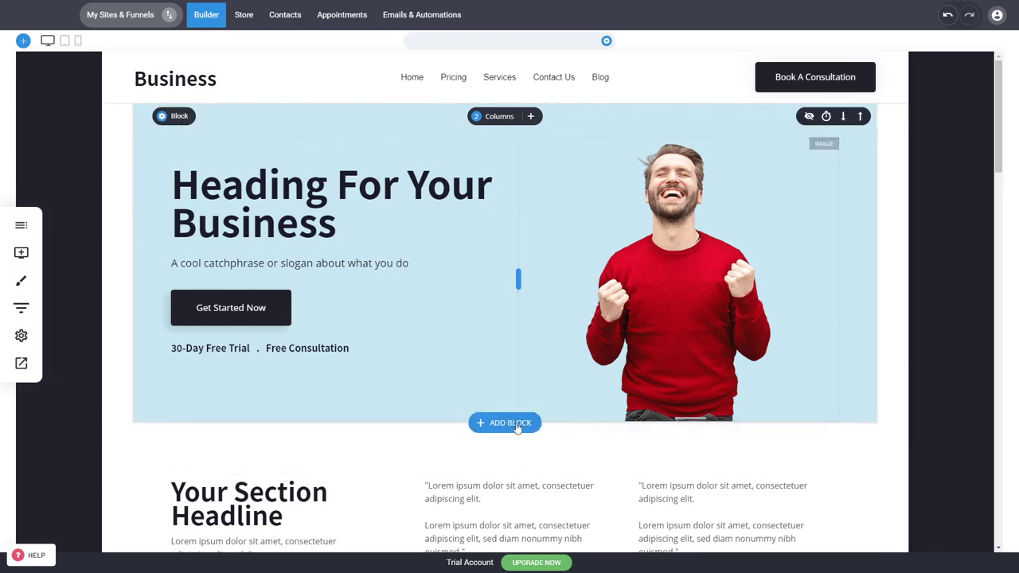
Add the "Catchy Headline To Push Visitors To Play The Video" block from the Video category below the hero block.
{"action": "left_click", "coordinate": [516, 424]}
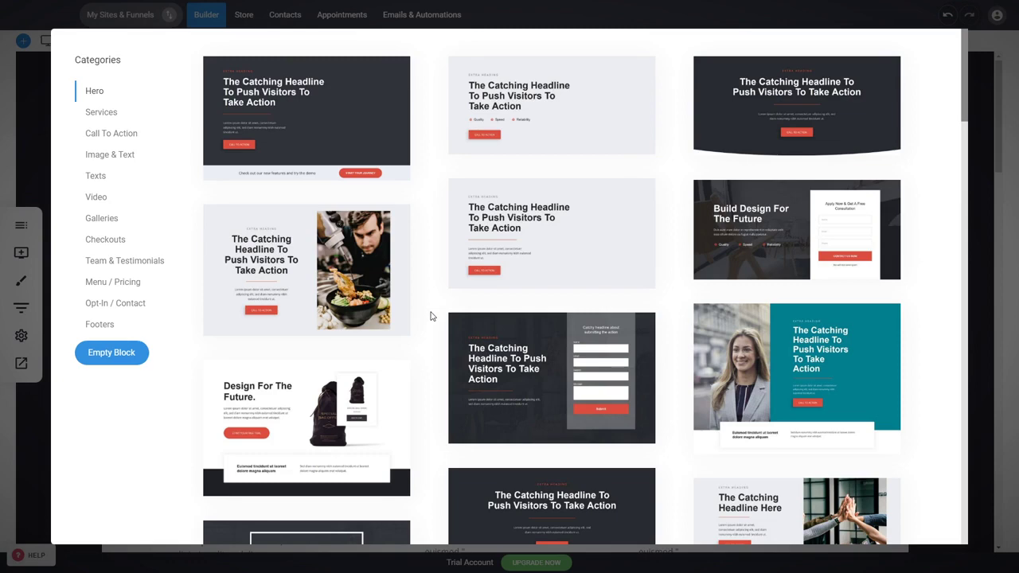
{"action": "scroll", "coordinate": [430, 316], "scroll_direction": "down", "scroll_amount": 5}
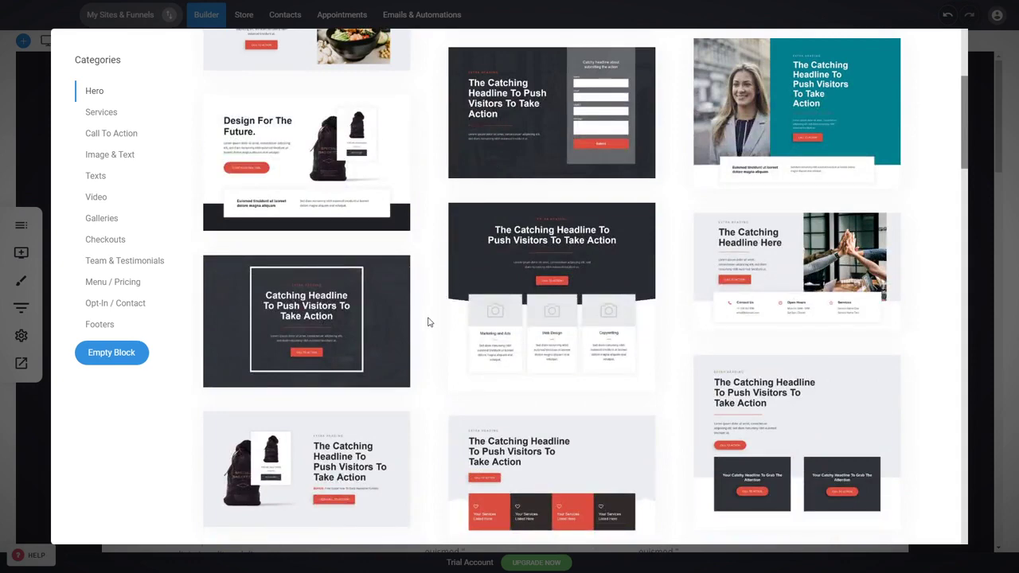
{"action": "scroll", "coordinate": [417, 267], "scroll_direction": "up", "scroll_amount": 1}
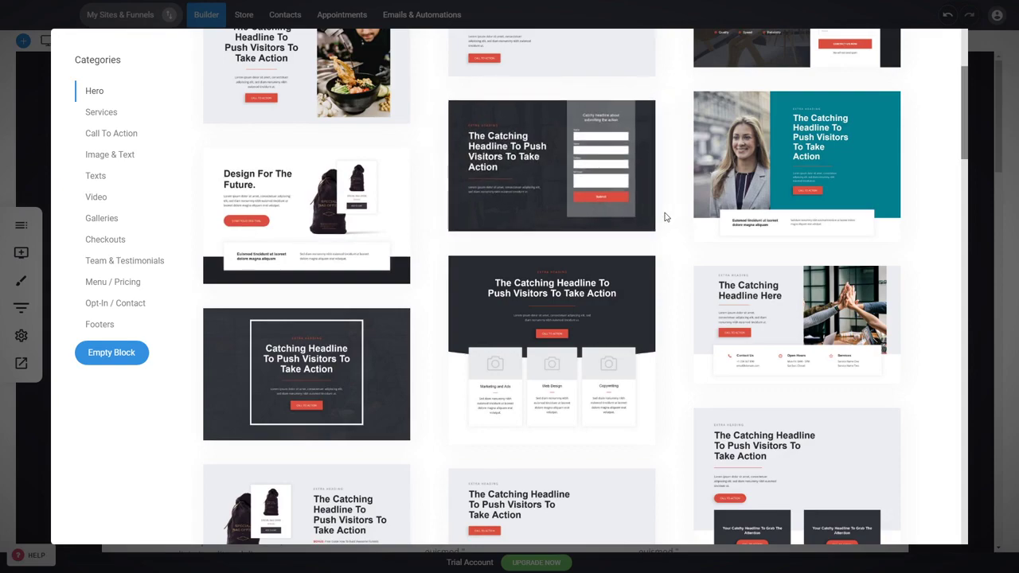
{"action": "scroll", "coordinate": [669, 211], "scroll_direction": "down", "scroll_amount": 5}
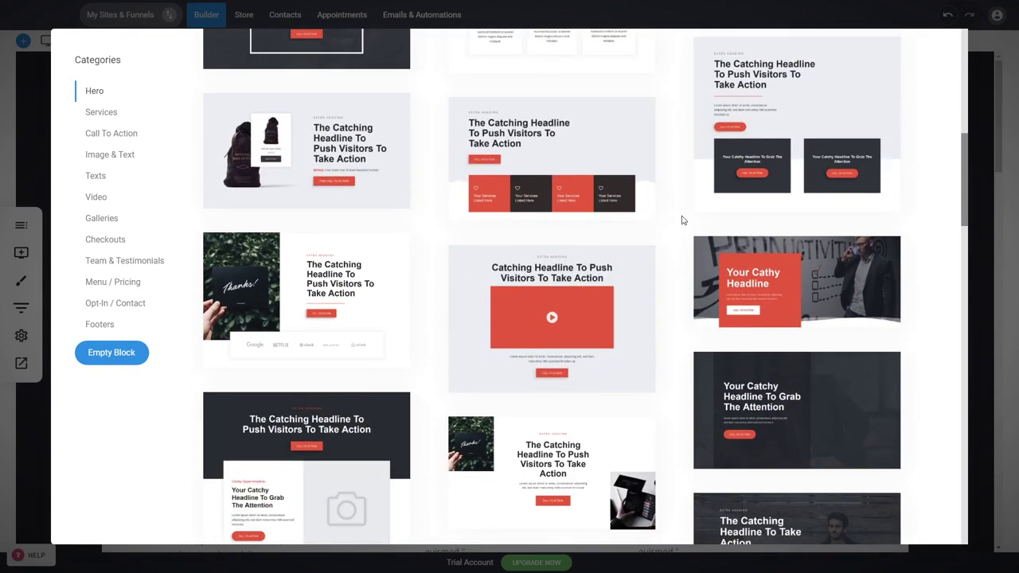
{"action": "scroll", "coordinate": [673, 222], "scroll_direction": "down", "scroll_amount": 6}
{"action": "scroll", "coordinate": [671, 223], "scroll_direction": "down", "scroll_amount": 7}
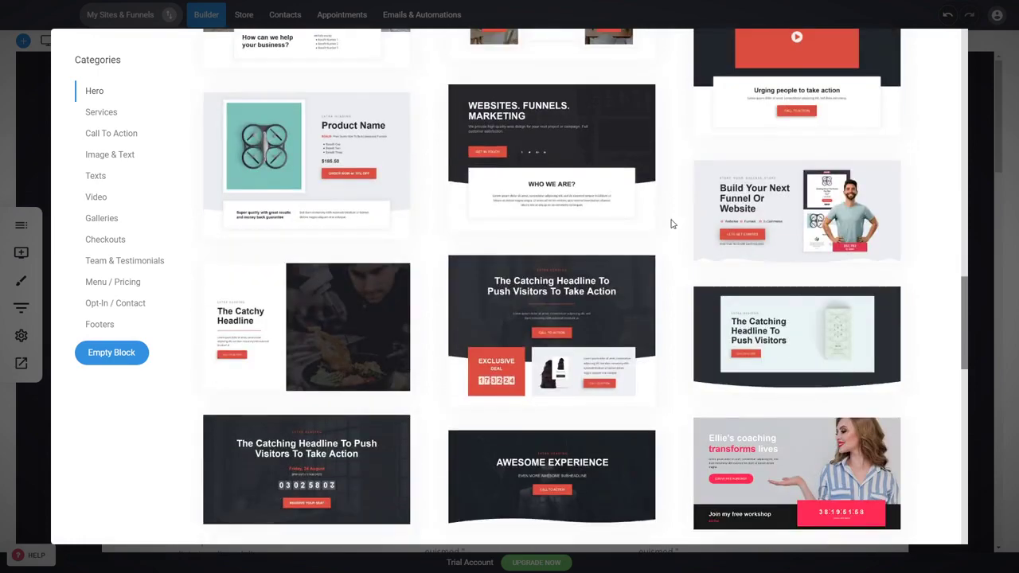
{"action": "scroll", "coordinate": [671, 224], "scroll_direction": "up", "scroll_amount": 10}
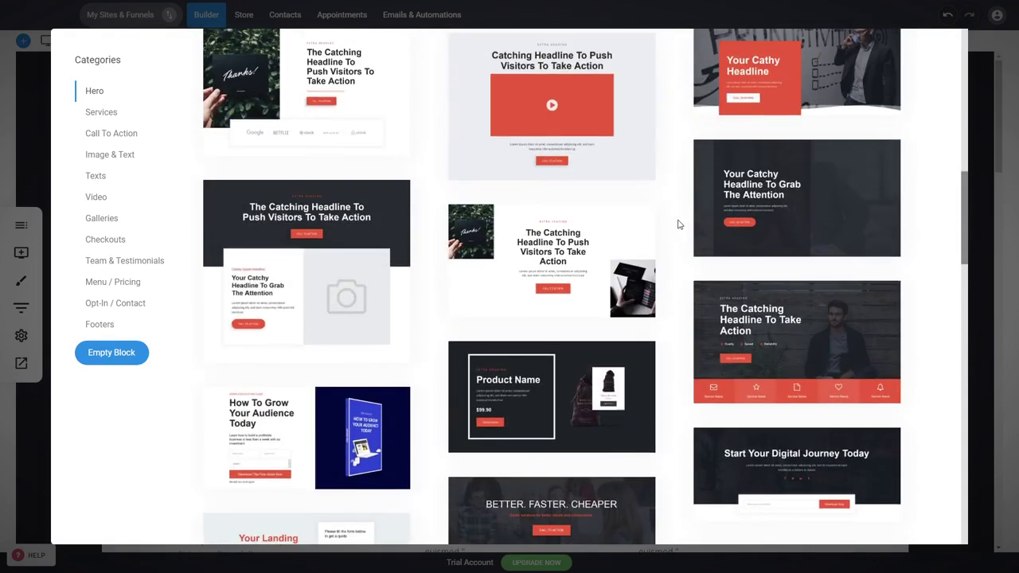
{"action": "scroll", "coordinate": [675, 225], "scroll_direction": "up", "scroll_amount": 2}
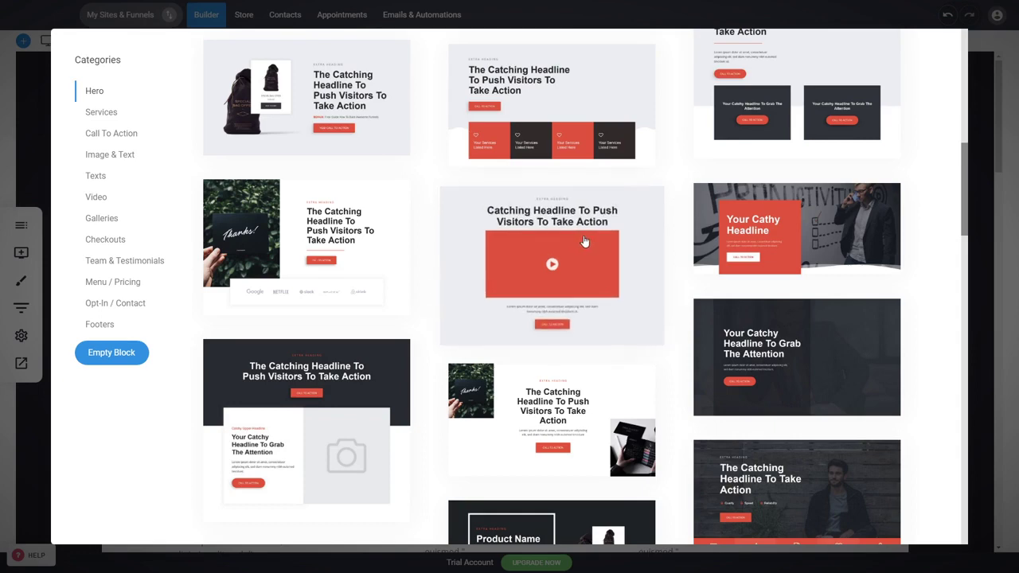
{"action": "scroll", "coordinate": [677, 235], "scroll_direction": "up", "scroll_amount": 2}
{"action": "scroll", "coordinate": [677, 243], "scroll_direction": "up", "scroll_amount": 2}
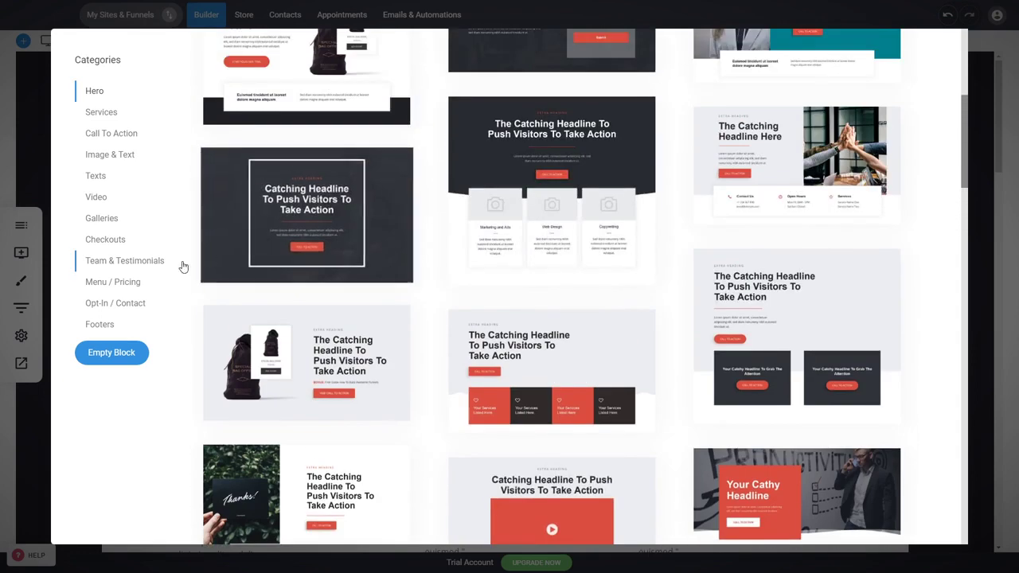
{"action": "left_click", "coordinate": [96, 199]}
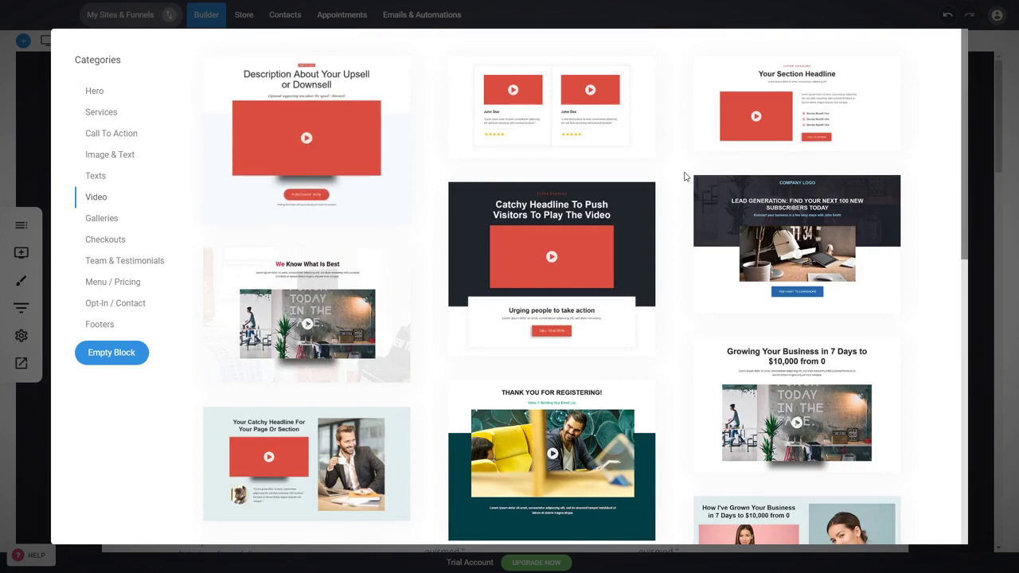
{"action": "left_click", "coordinate": [632, 244]}
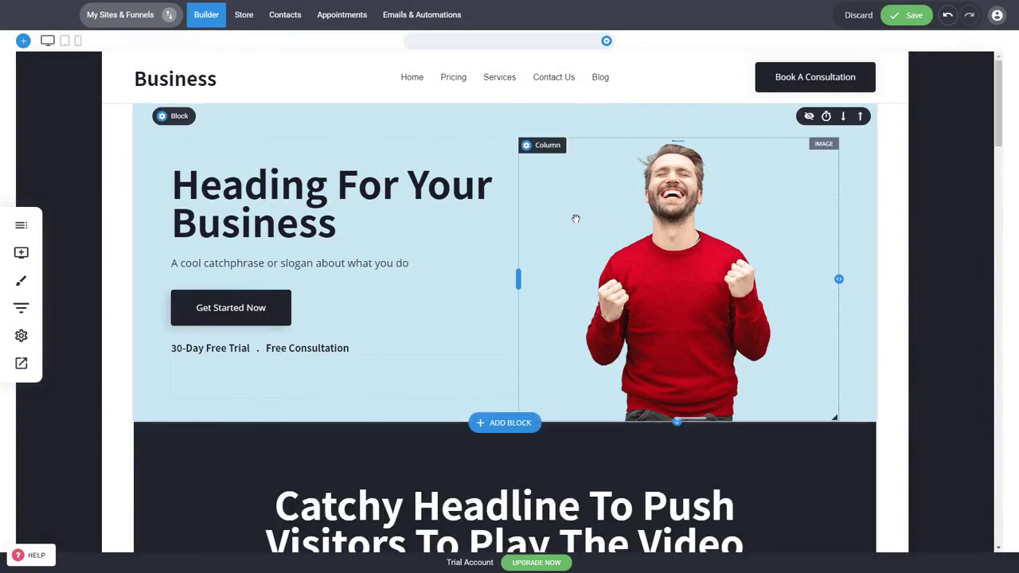
Hide the original hero block above the video block.
{"action": "scroll", "coordinate": [803, 380], "scroll_direction": "down", "scroll_amount": 1}
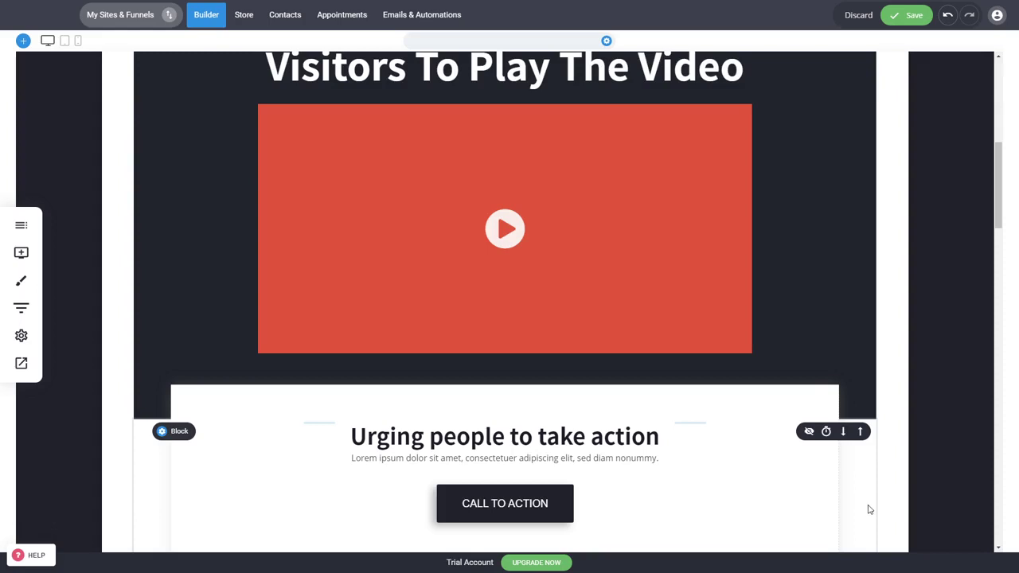
{"action": "scroll", "coordinate": [864, 501], "scroll_direction": "up", "scroll_amount": 6}
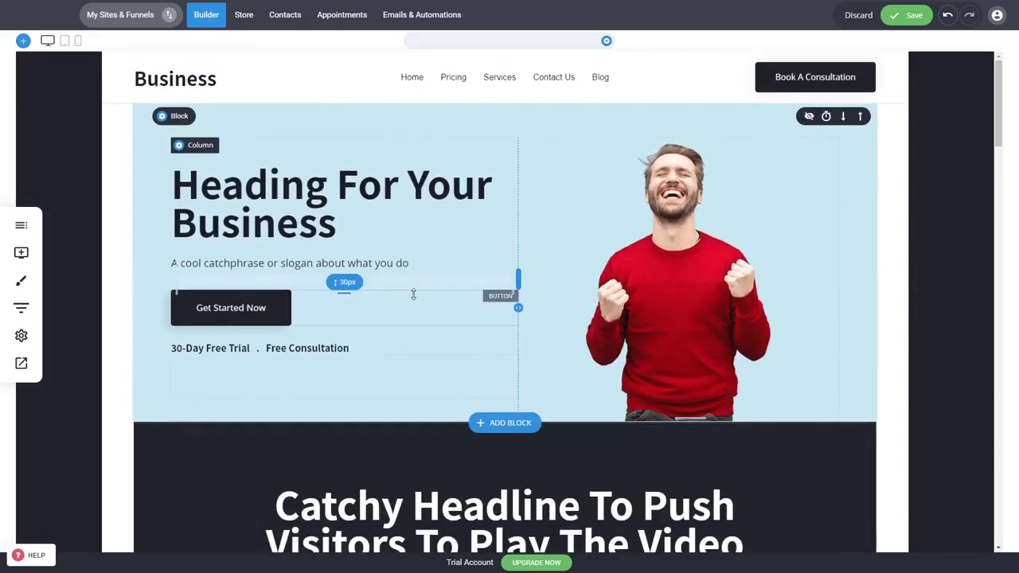
{"action": "left_click", "coordinate": [809, 119]}
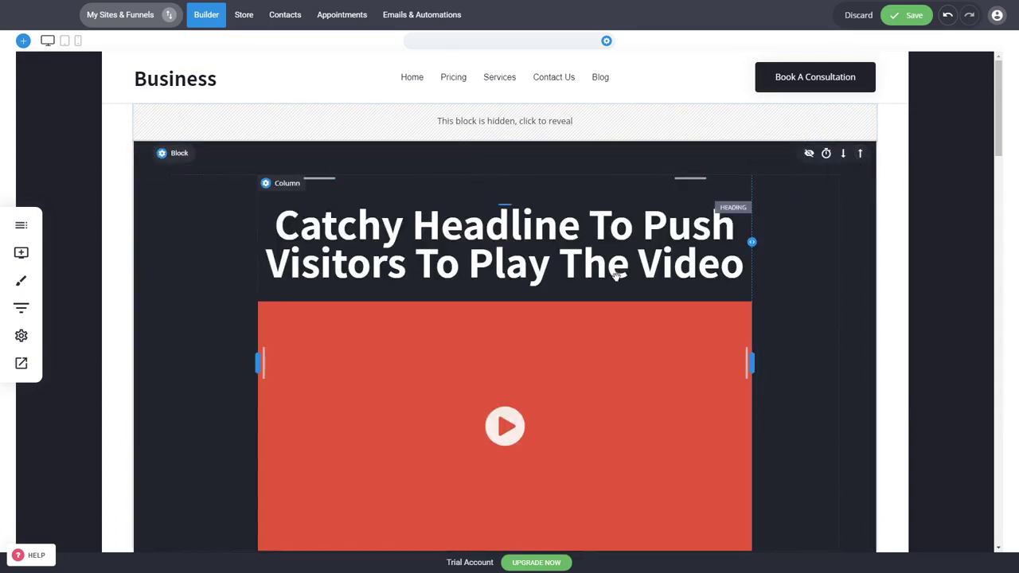
Review the video block's layout down to its call to action and open its headline for editing.
{"action": "scroll", "coordinate": [777, 387], "scroll_direction": "down", "scroll_amount": 3}
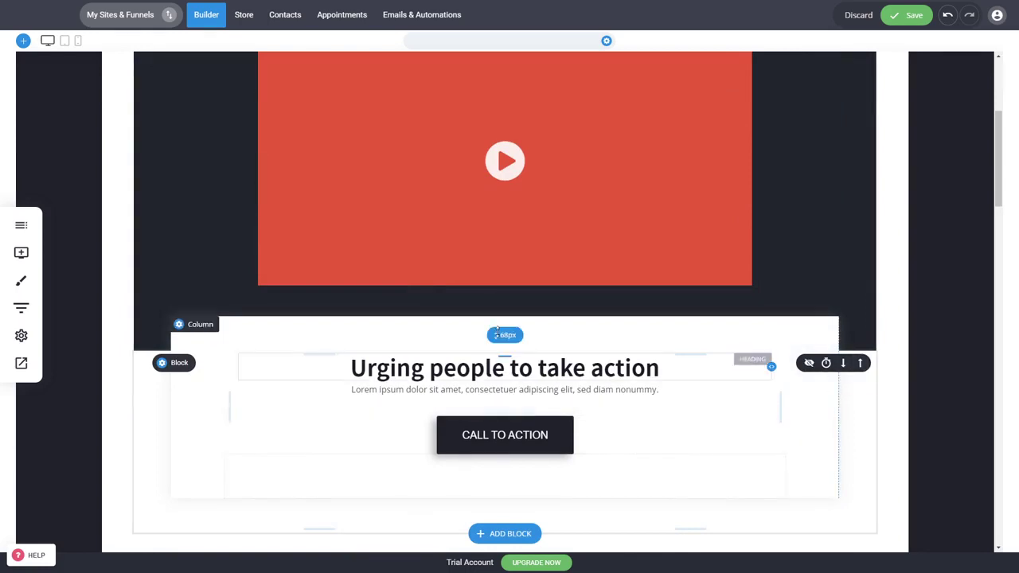
{"action": "scroll", "coordinate": [668, 320], "scroll_direction": "up", "scroll_amount": 3}
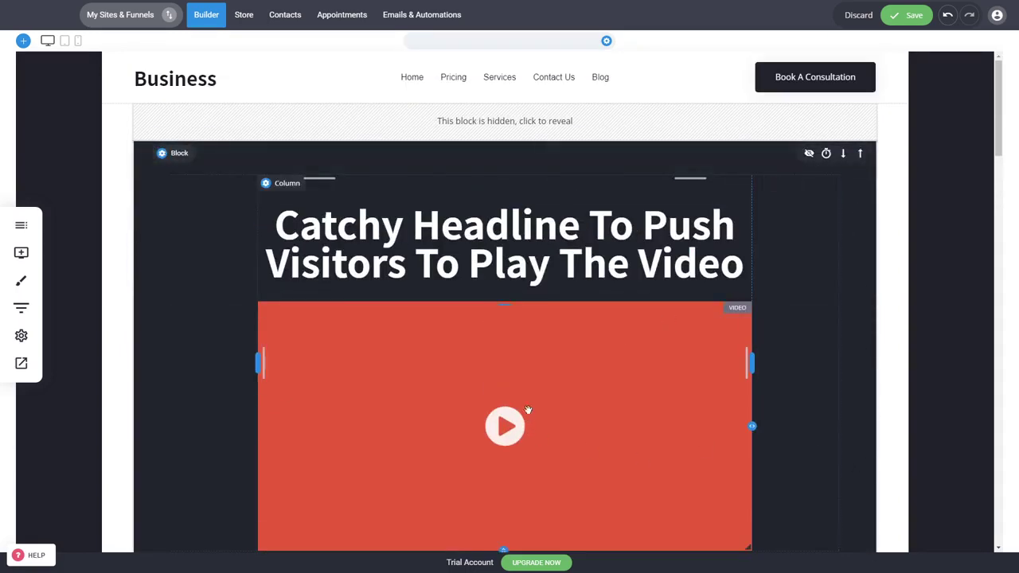
{"action": "scroll", "coordinate": [472, 307], "scroll_direction": "down", "scroll_amount": 3}
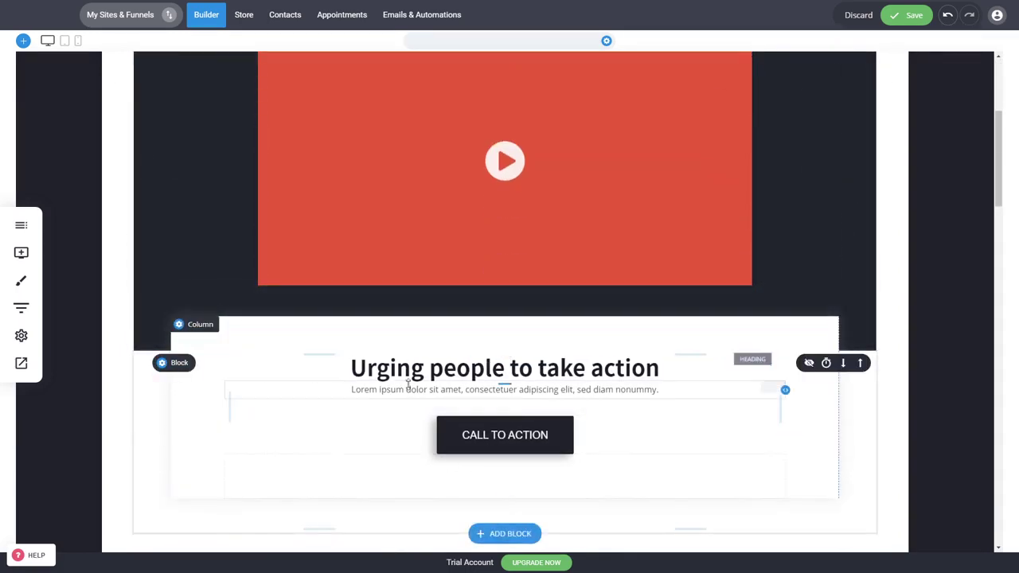
{"action": "scroll", "coordinate": [732, 416], "scroll_direction": "up", "scroll_amount": 3}
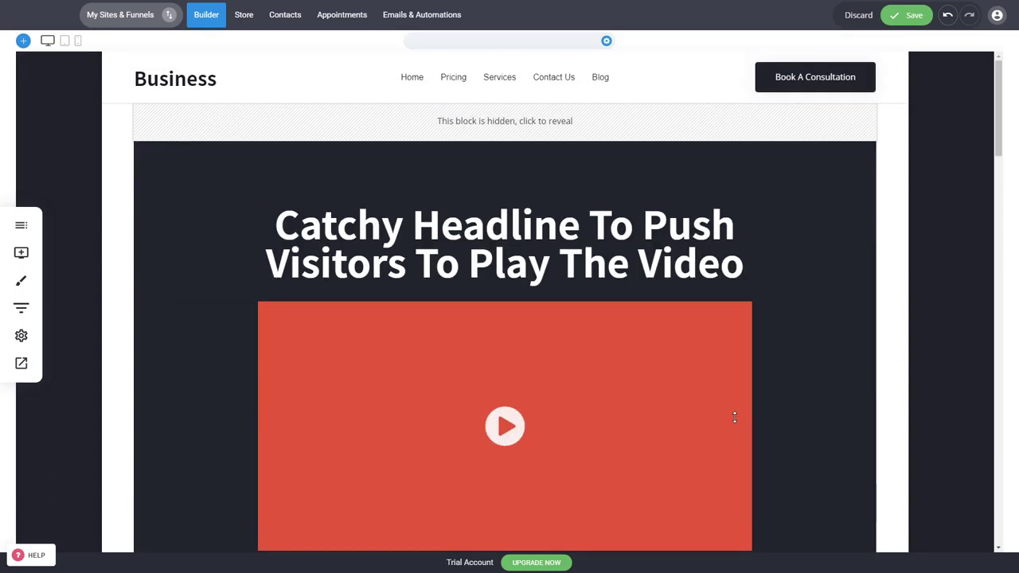
{"action": "left_click", "coordinate": [516, 227]}
{"action": "left_click", "coordinate": [517, 226]}
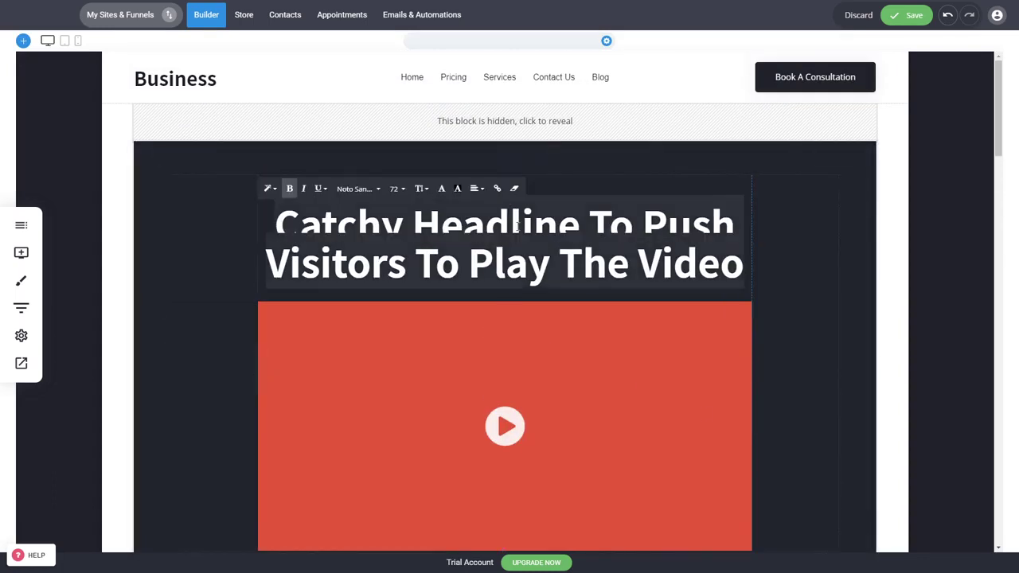
{"action": "left_click", "coordinate": [838, 277]}
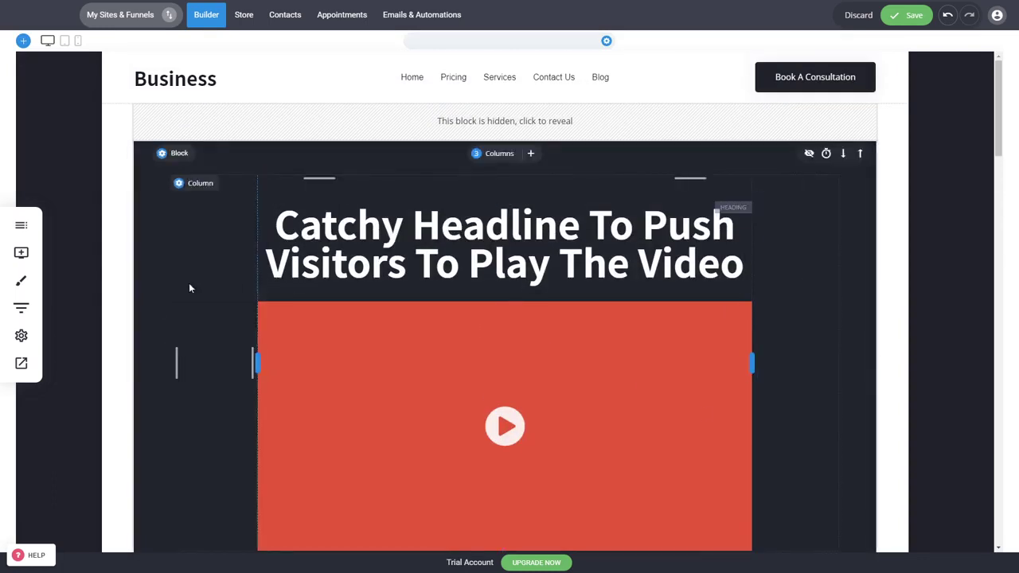
Add a text element between the headline and the video, with centred text at font size 16.
{"action": "left_click", "coordinate": [22, 253]}
{"action": "left_click_drag", "start_coordinate": [91, 80], "coordinate": [589, 285]}
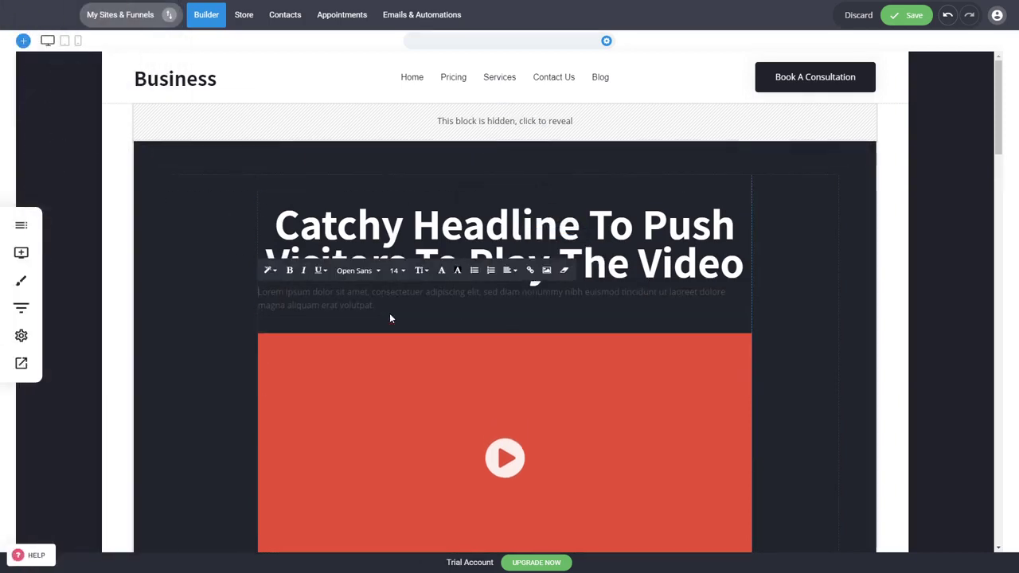
{"action": "left_click", "coordinate": [510, 270]}
{"action": "left_click", "coordinate": [522, 293]}
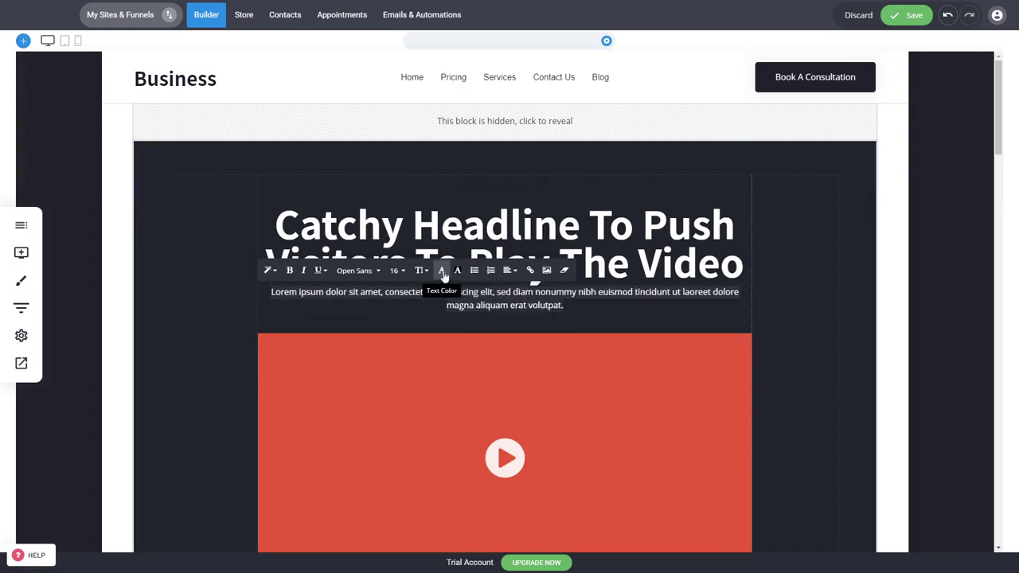
Colour the new paragraph's text light grey and narrow its text element within the column.
{"action": "left_click", "coordinate": [458, 272]}
{"action": "left_click", "coordinate": [478, 318]}
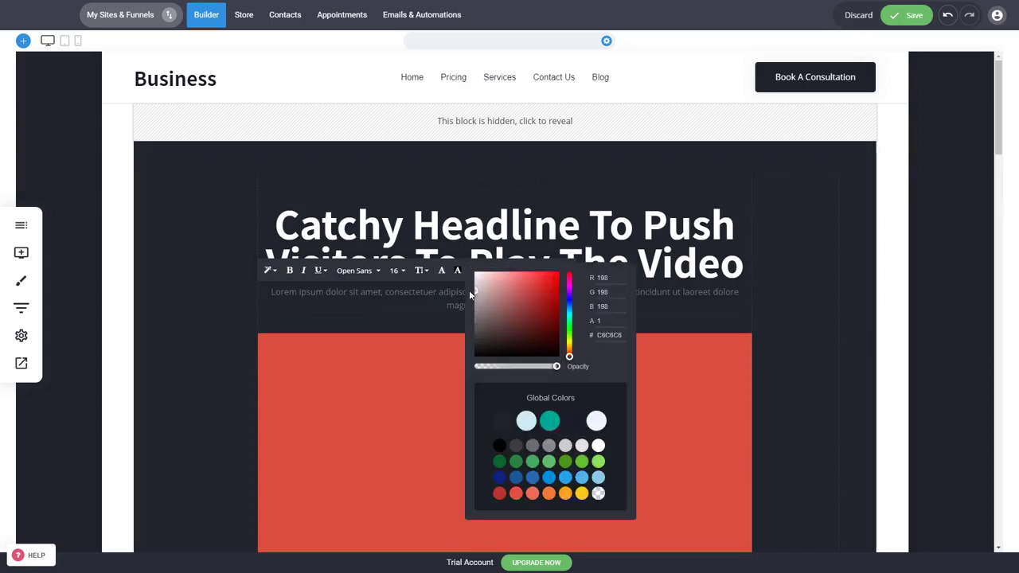
{"action": "left_click", "coordinate": [733, 341]}
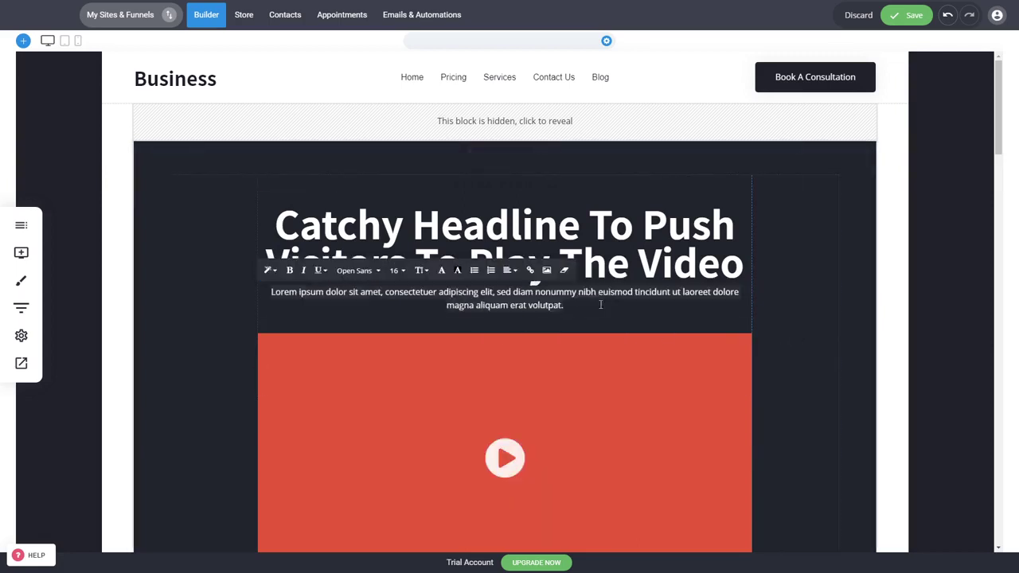
{"action": "left_click", "coordinate": [442, 270]}
{"action": "left_click", "coordinate": [802, 338]}
{"action": "left_click", "coordinate": [804, 339]}
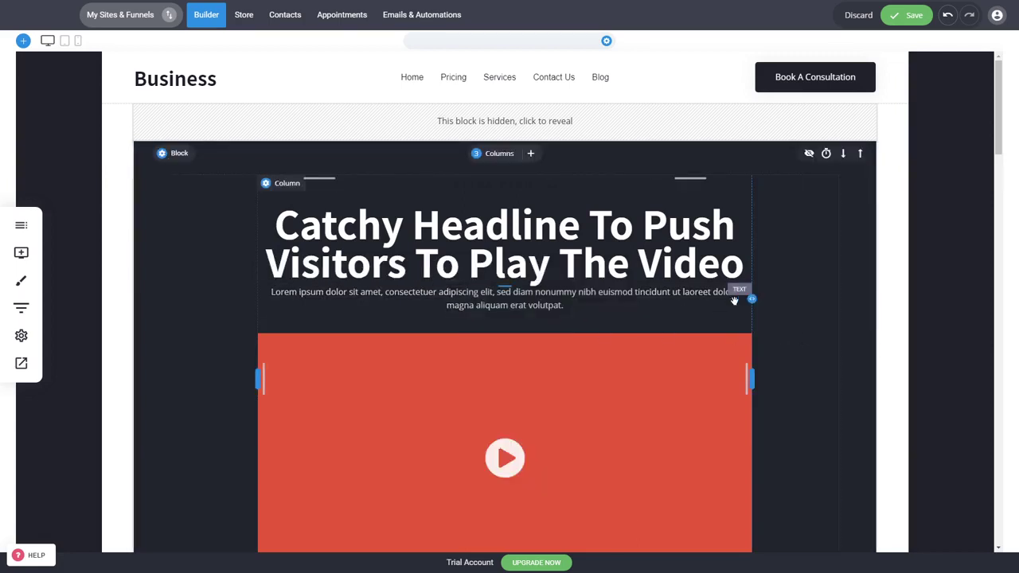
{"action": "left_click_drag", "start_coordinate": [751, 300], "coordinate": [684, 300]}
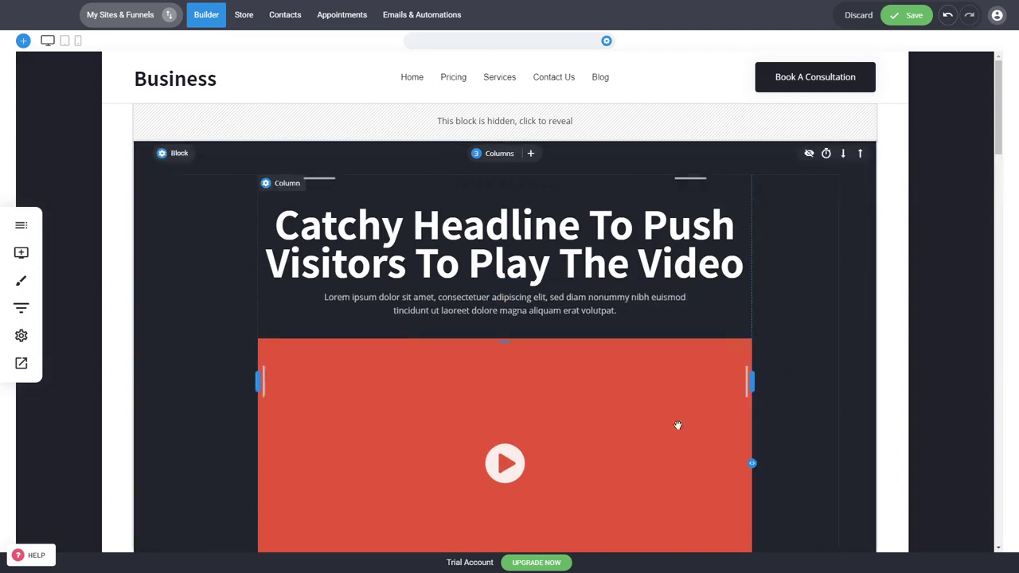
Open the video's settings and replace its custom thumbnail with the outdoor photo of a woman in a yoga side pose.
{"action": "scroll", "coordinate": [637, 410], "scroll_direction": "down", "scroll_amount": 1}
{"action": "left_click", "coordinate": [590, 374]}
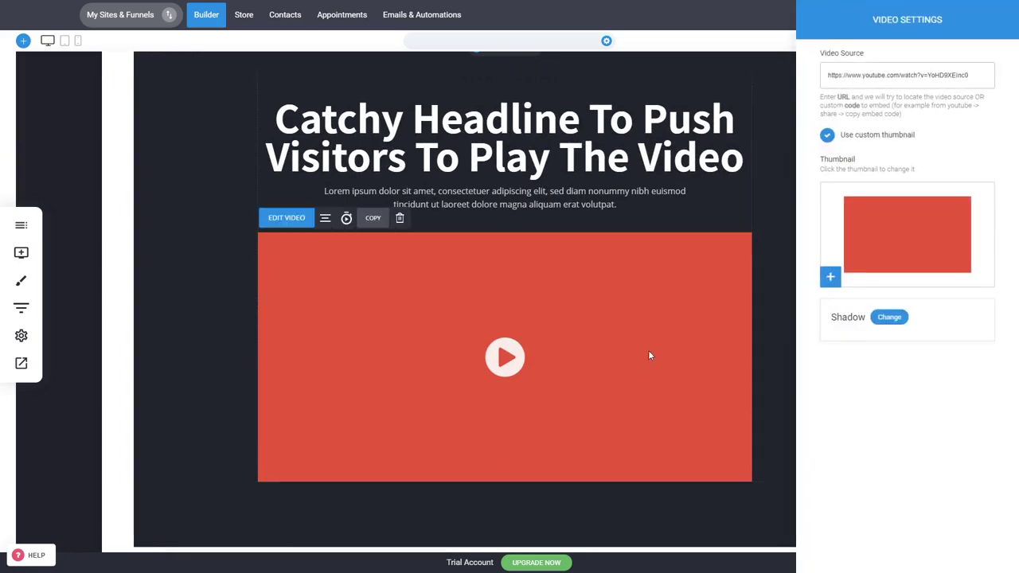
{"action": "left_click_drag", "start_coordinate": [980, 79], "coordinate": [788, 84]}
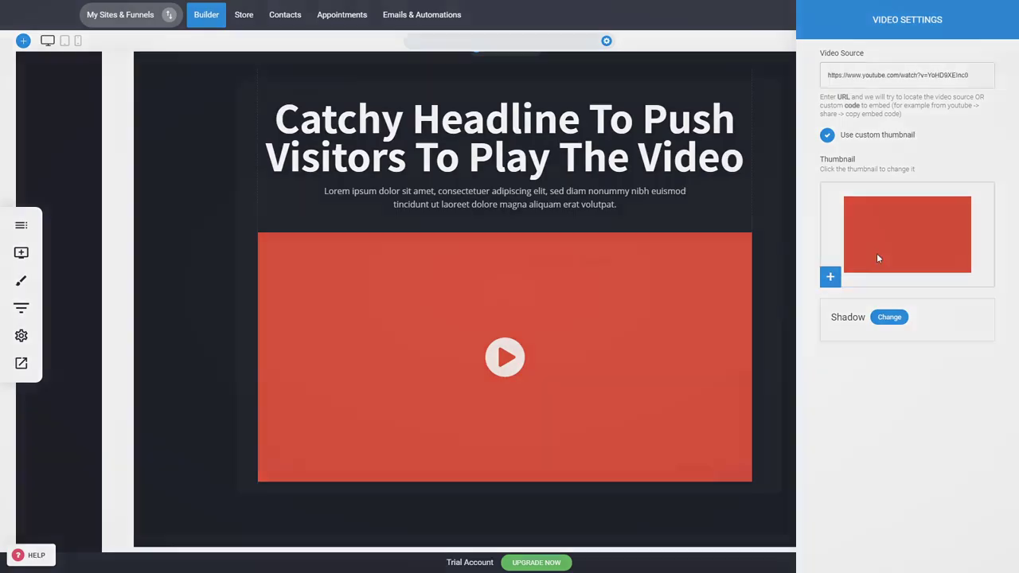
{"action": "left_click", "coordinate": [879, 258]}
{"action": "left_click", "coordinate": [607, 377]}
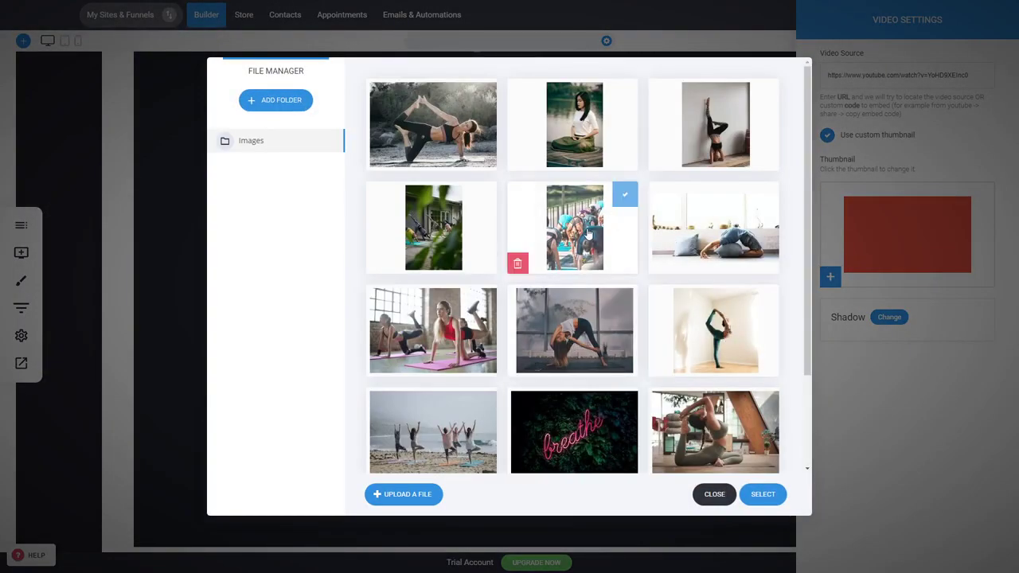
{"action": "double_click", "coordinate": [428, 138]}
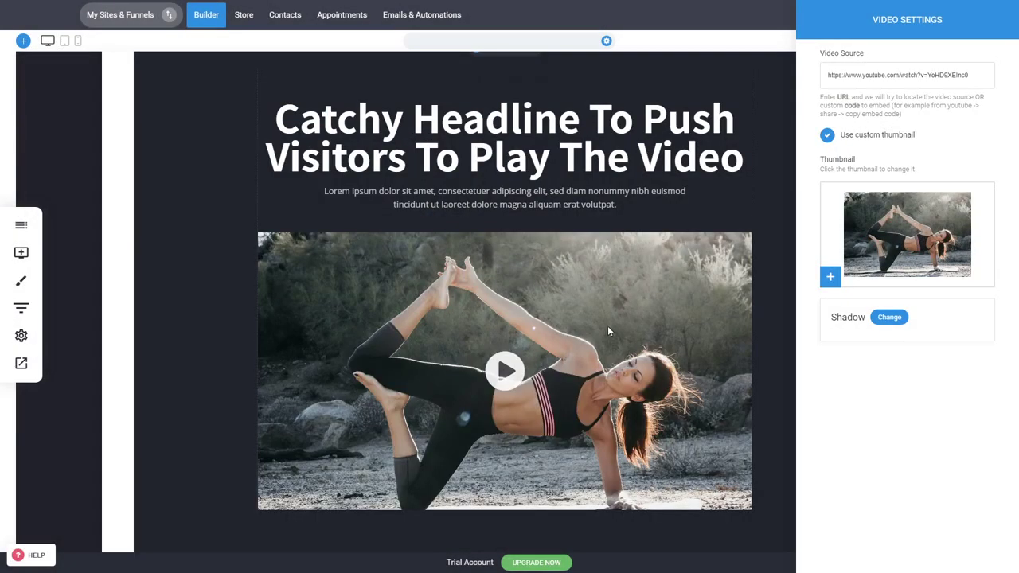
Set the video block's background image to the indoor photo of a woman in a seated backbend yoga pose.
{"action": "left_click", "coordinate": [607, 325]}
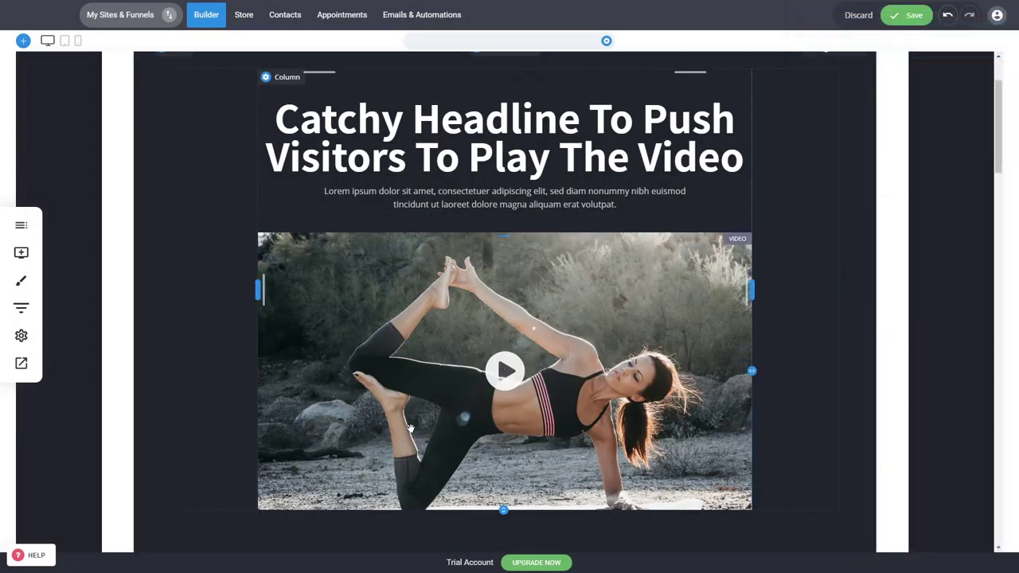
{"action": "scroll", "coordinate": [812, 337], "scroll_direction": "down", "scroll_amount": 3}
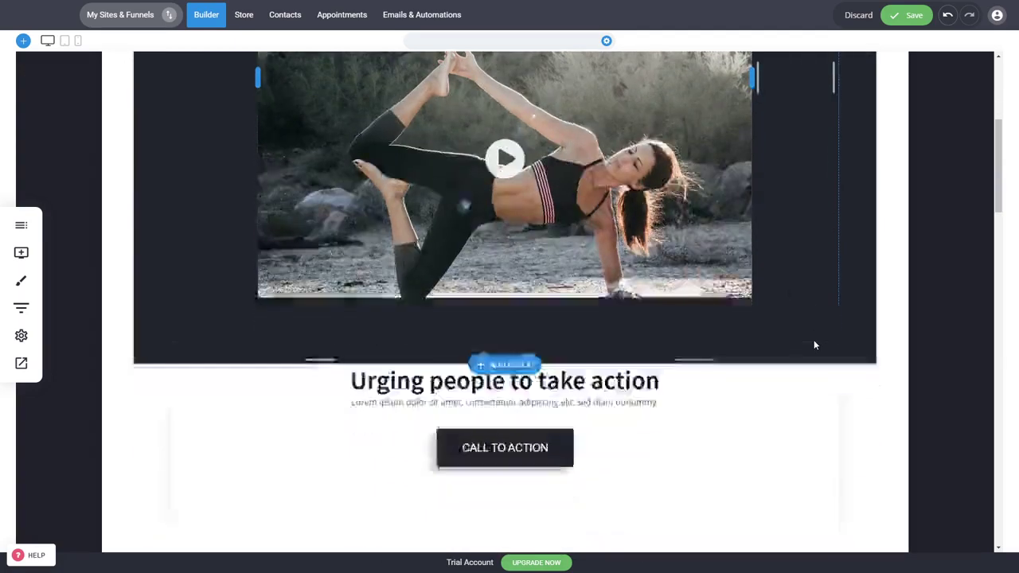
{"action": "scroll", "coordinate": [879, 458], "scroll_direction": "up", "scroll_amount": 4}
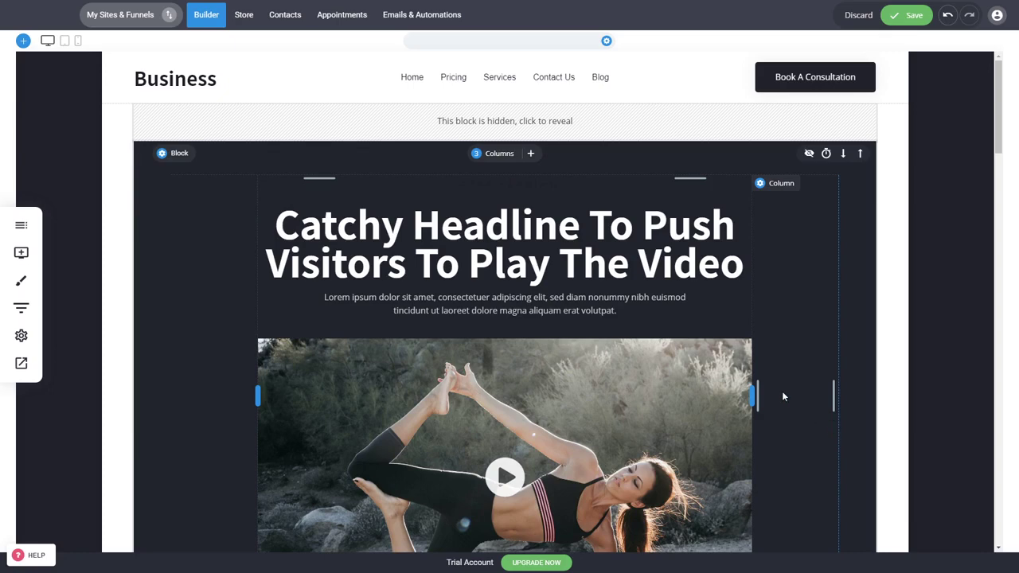
{"action": "mouse_move", "coordinate": [180, 159]}
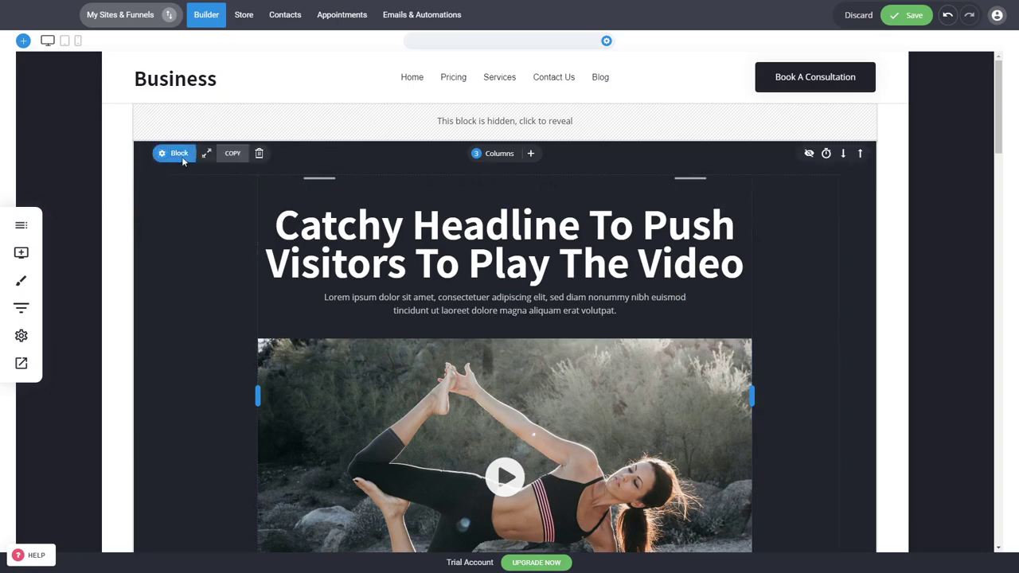
{"action": "left_click", "coordinate": [182, 158]}
{"action": "left_click", "coordinate": [919, 116]}
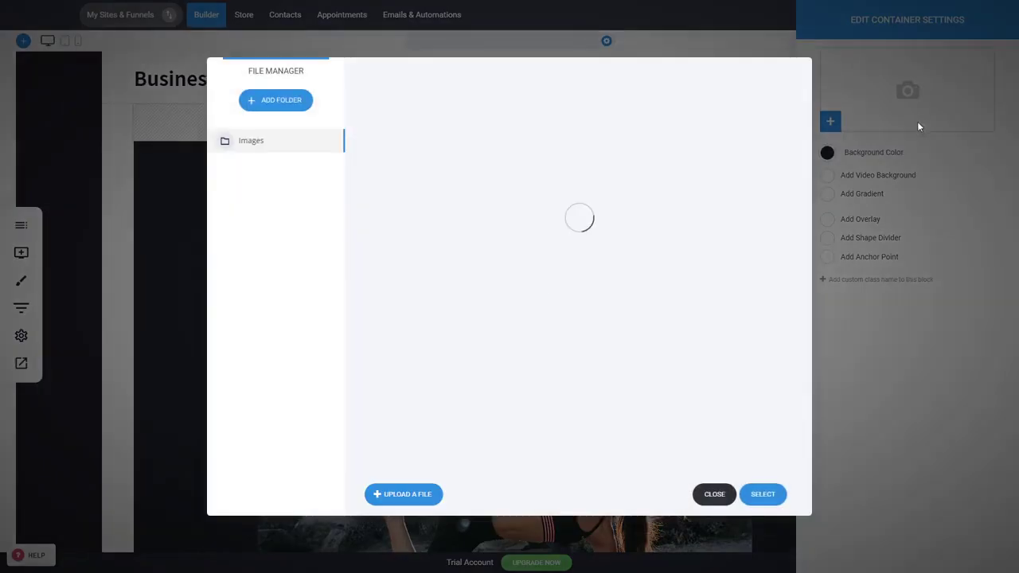
{"action": "double_click", "coordinate": [707, 434]}
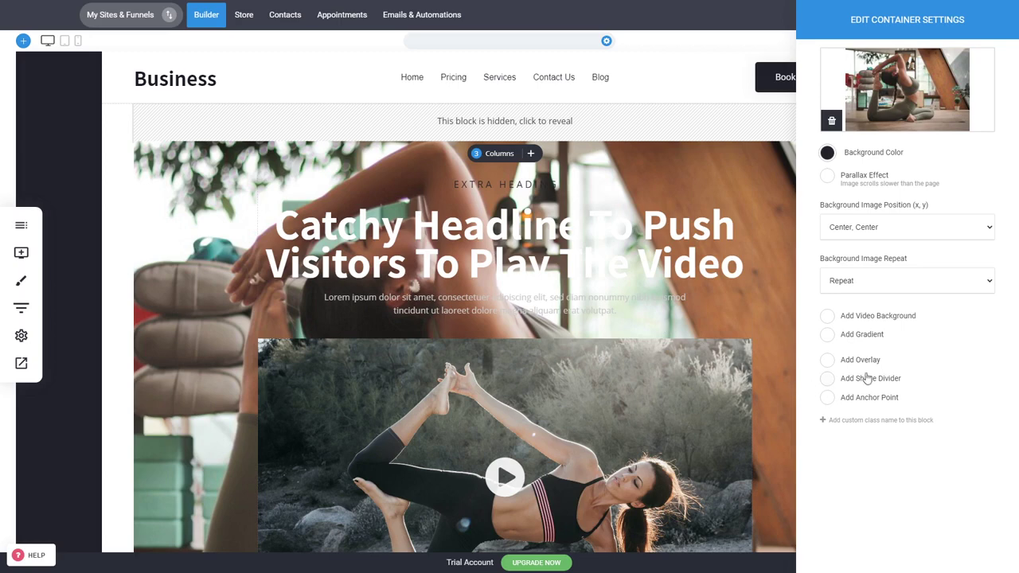
Add an overlay to the video block in the dark global colour 1C1C28, with its opacity slightly reduced.
{"action": "left_click", "coordinate": [828, 360]}
{"action": "left_click", "coordinate": [828, 382]}
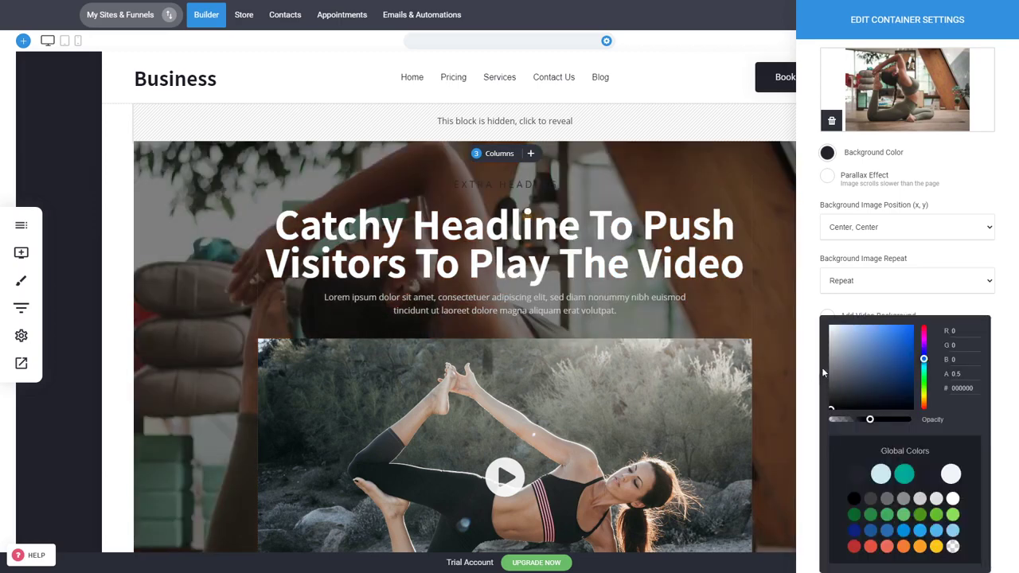
{"action": "left_click", "coordinate": [929, 475]}
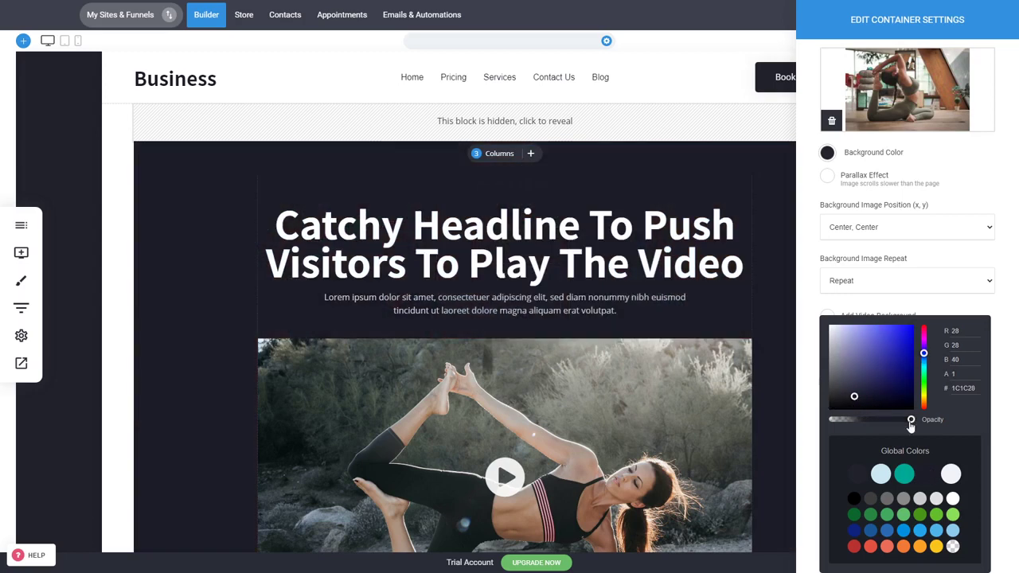
{"action": "left_click_drag", "start_coordinate": [911, 426], "coordinate": [906, 424]}
{"action": "left_click", "coordinate": [308, 287]}
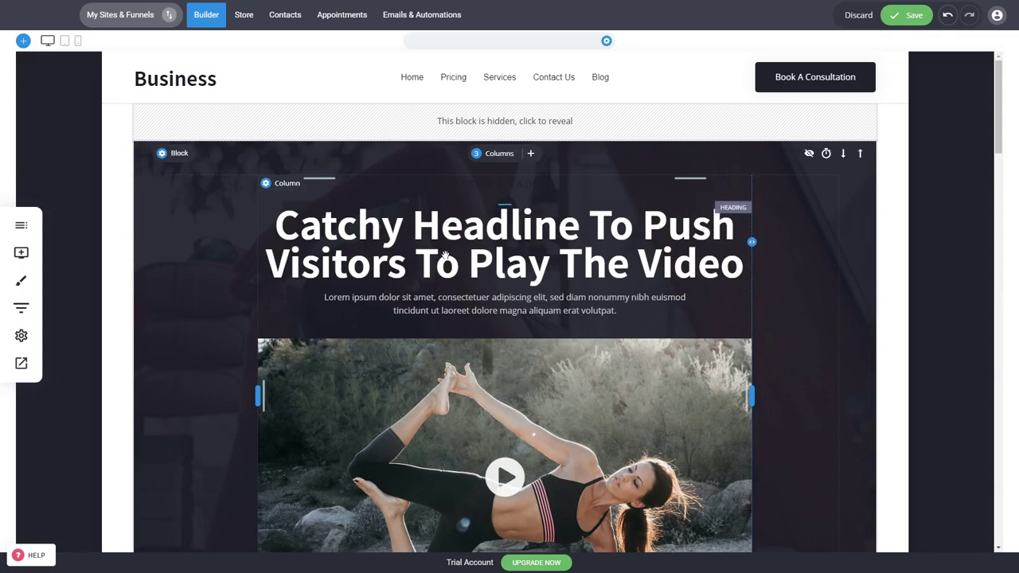
Change the call-to-action button's text below the video to "Book A Free Training".
{"action": "scroll", "coordinate": [770, 300], "scroll_direction": "down", "scroll_amount": 3}
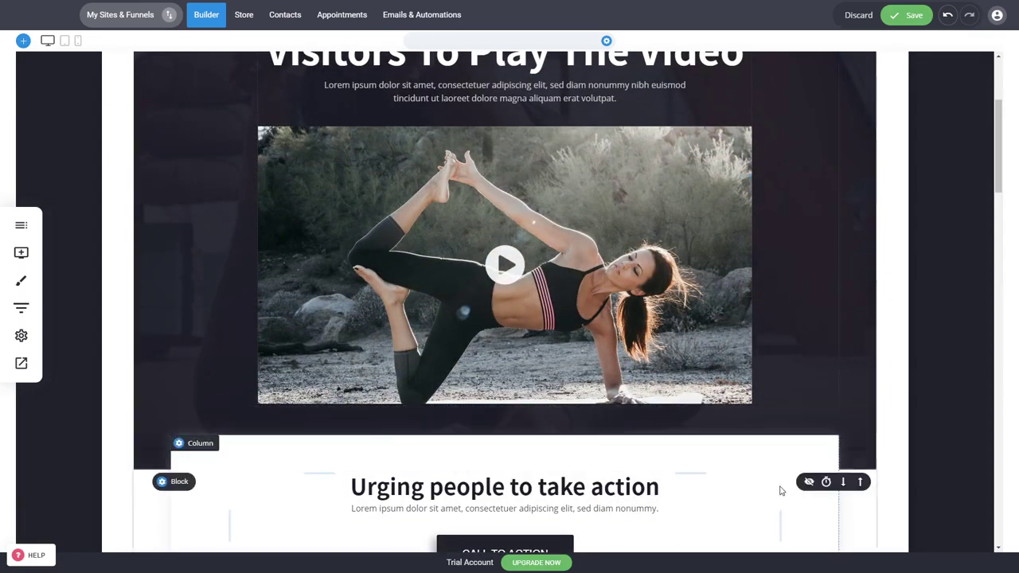
{"action": "scroll", "coordinate": [881, 494], "scroll_direction": "down", "scroll_amount": 2}
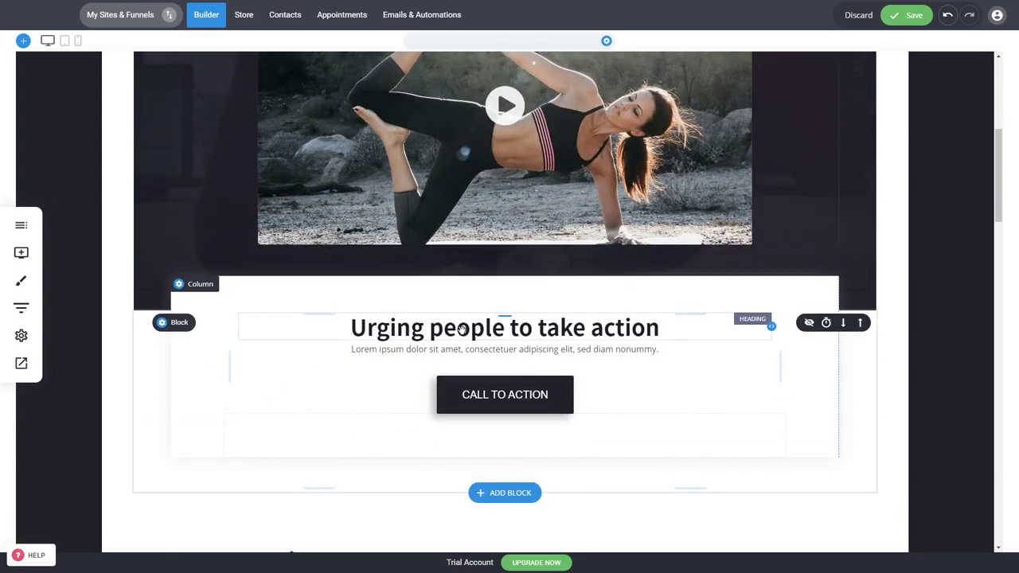
{"action": "double_click", "coordinate": [462, 329]}
{"action": "triple_click", "coordinate": [456, 334]}
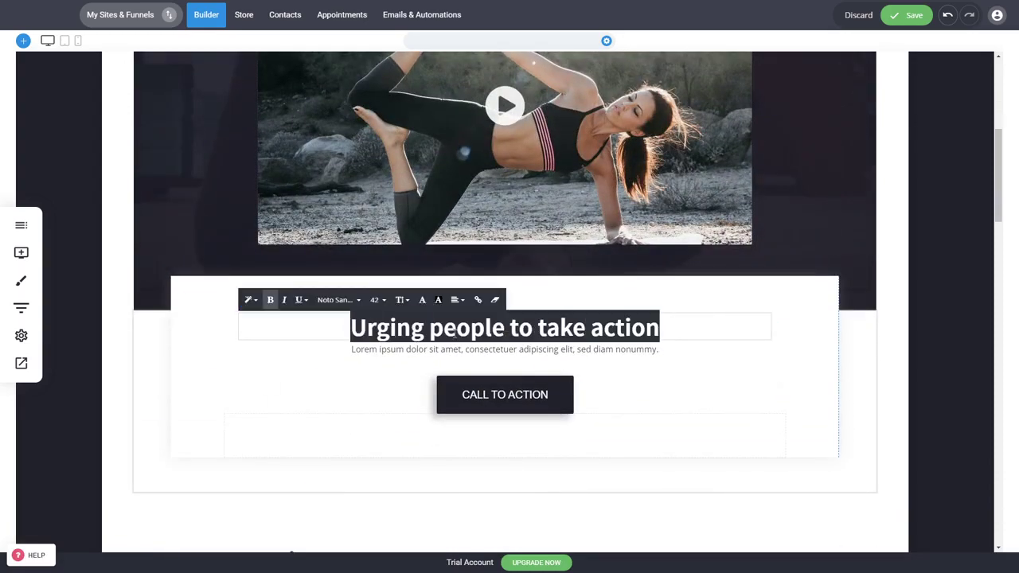
{"action": "left_click", "coordinate": [467, 353]}
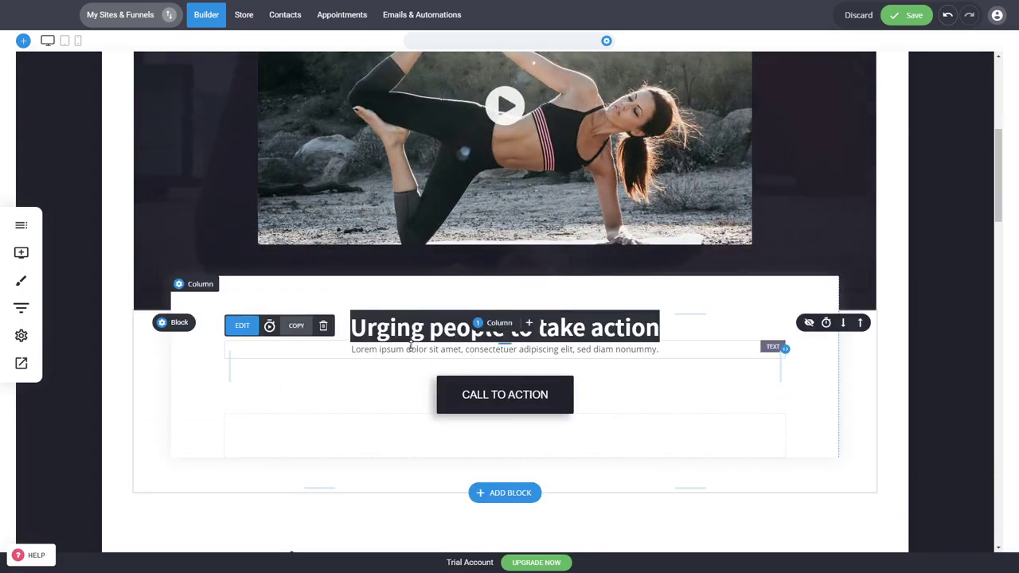
{"action": "left_click", "coordinate": [499, 398]}
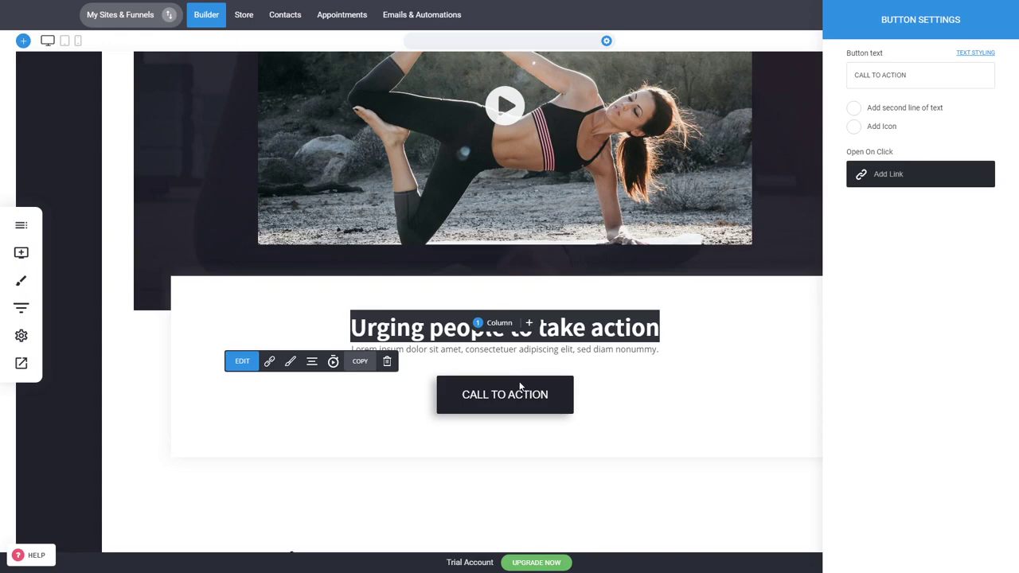
{"action": "triple_click", "coordinate": [884, 75]}
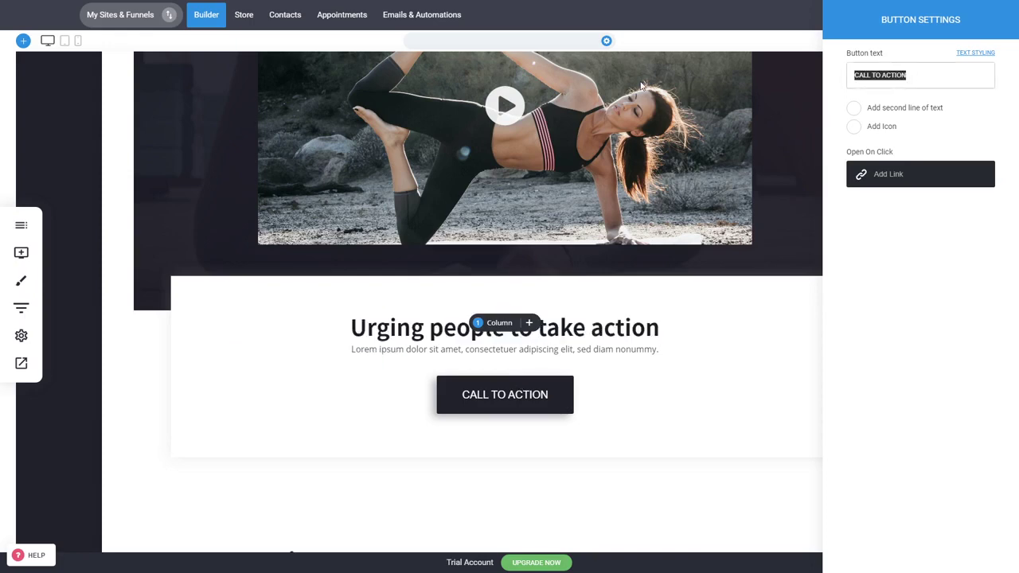
{"action": "type", "text": "Book A Free Training"}
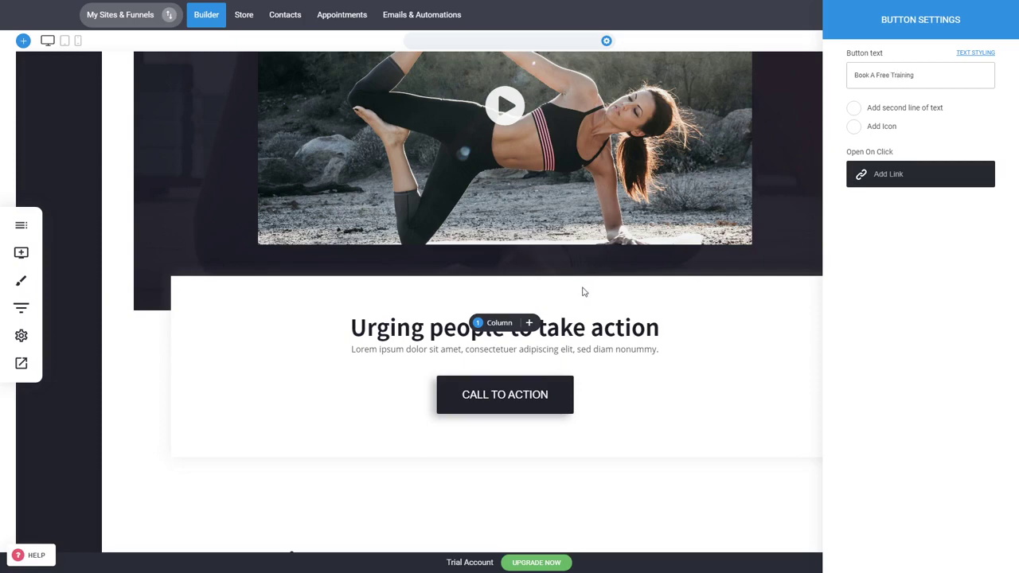
{"action": "left_click", "coordinate": [712, 395]}
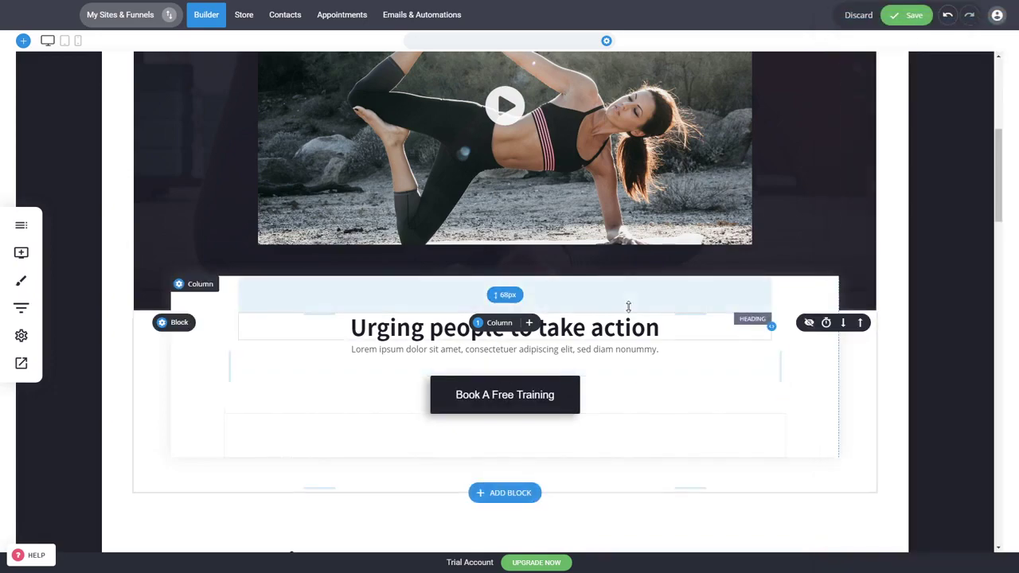
Save the page and preview its desktop version from the headline down to the call to action.
{"action": "scroll", "coordinate": [644, 302], "scroll_direction": "up", "scroll_amount": 5}
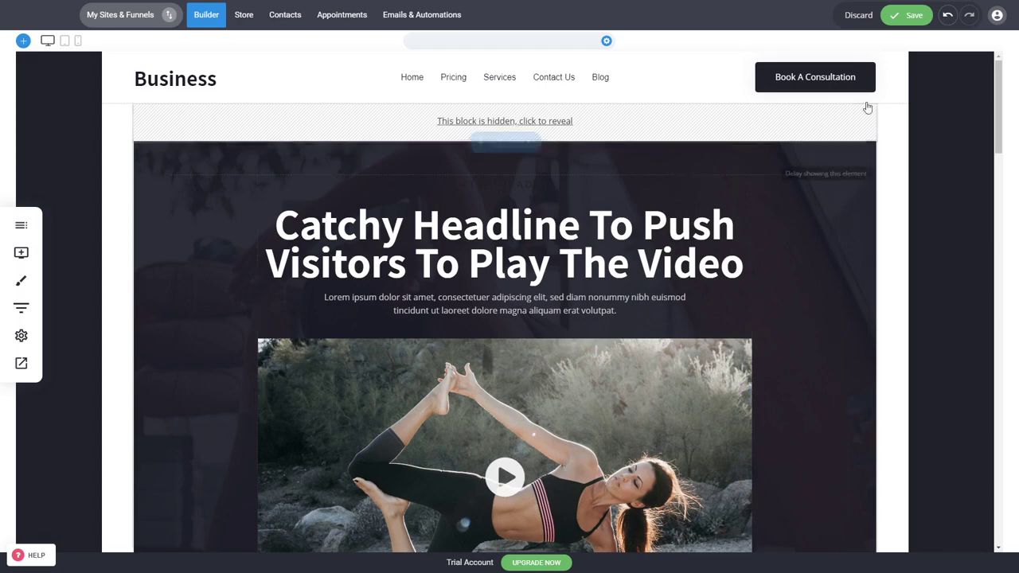
{"action": "left_click", "coordinate": [909, 24]}
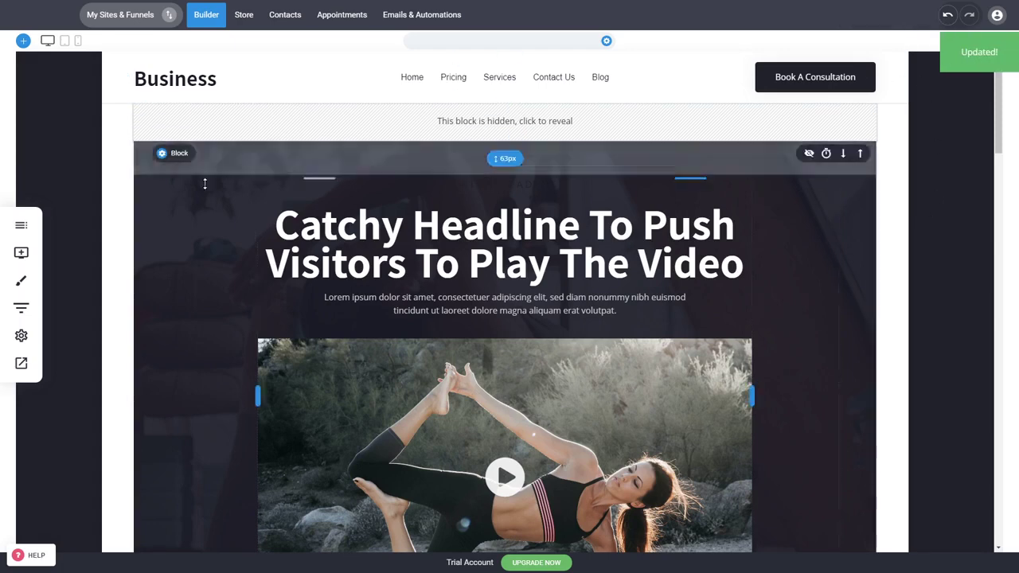
{"action": "left_click", "coordinate": [20, 364]}
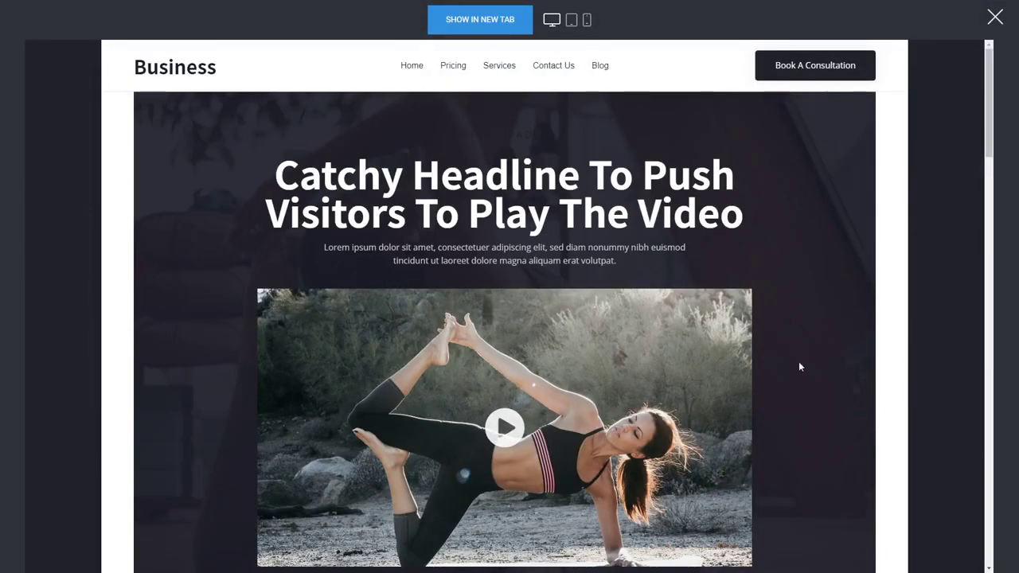
{"action": "scroll", "coordinate": [862, 350], "scroll_direction": "down", "scroll_amount": 3}
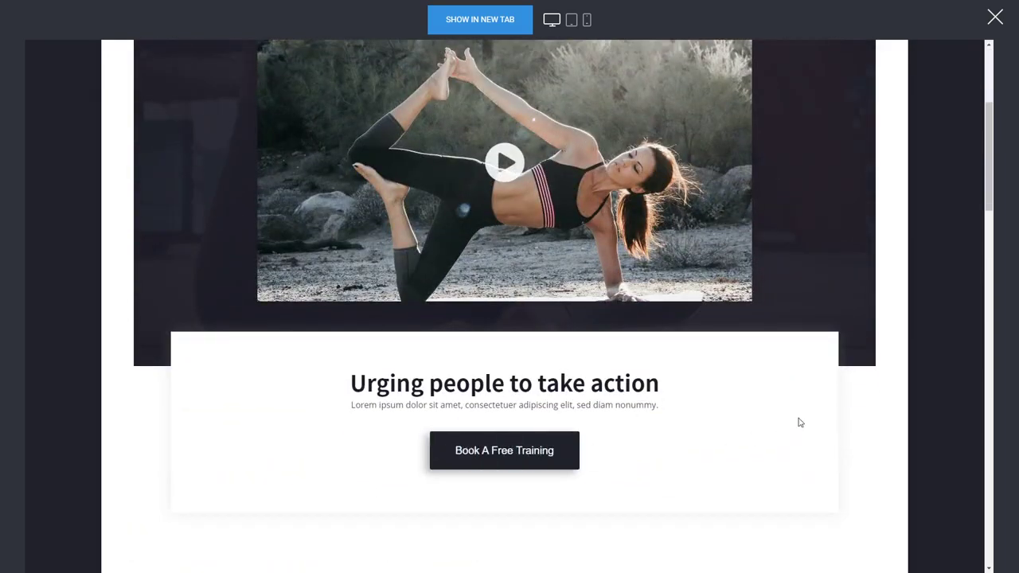
{"action": "scroll", "coordinate": [801, 422], "scroll_direction": "down", "scroll_amount": 1}
{"action": "scroll", "coordinate": [800, 422], "scroll_direction": "up", "scroll_amount": 4}
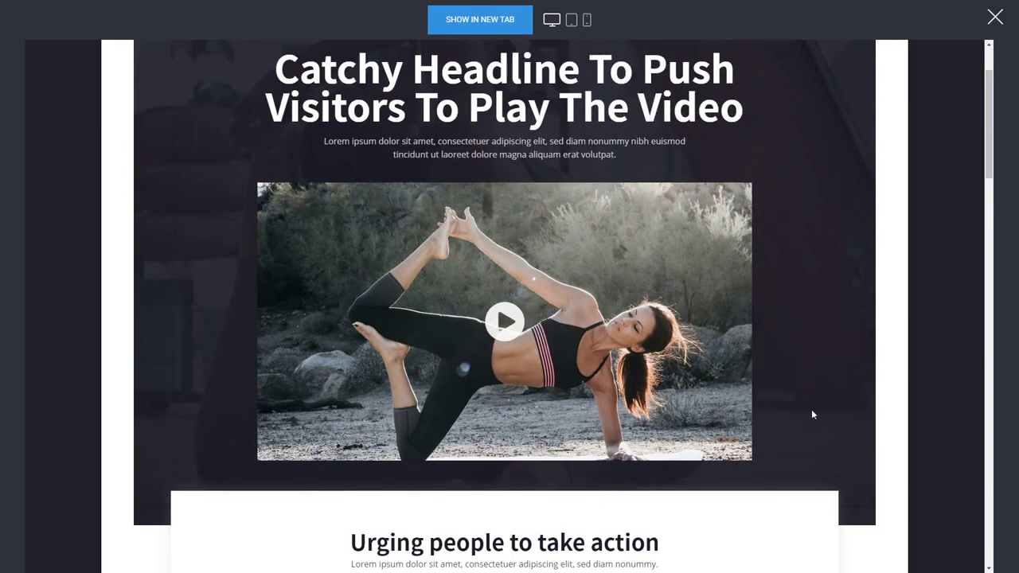
{"action": "left_click", "coordinate": [996, 17]}
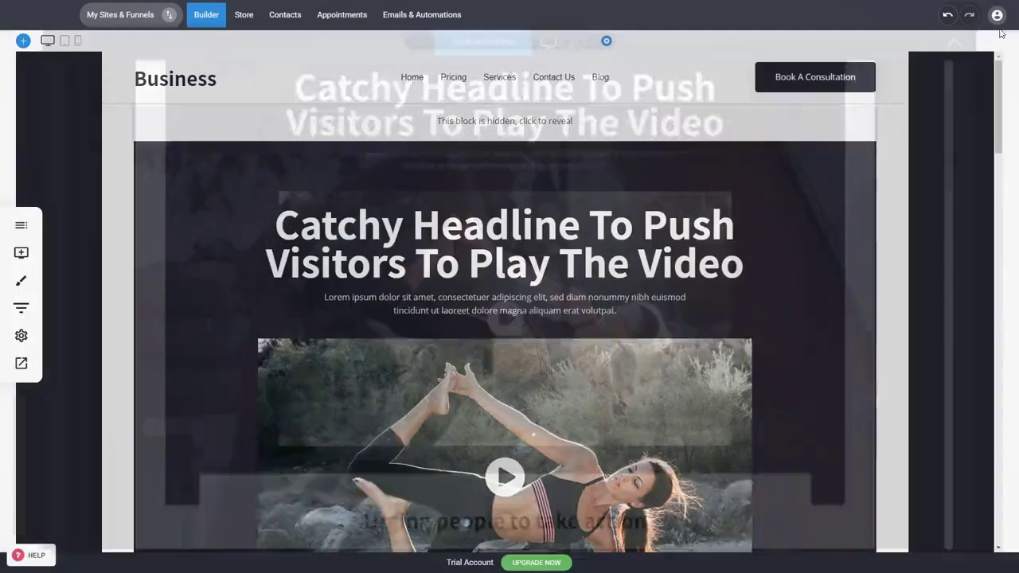
Review the page in the editor from the video headline through the call to action to the testimonials.
{"action": "left_click", "coordinate": [605, 251]}
{"action": "left_click", "coordinate": [606, 251]}
{"action": "scroll", "coordinate": [489, 497], "scroll_direction": "down", "scroll_amount": 6}
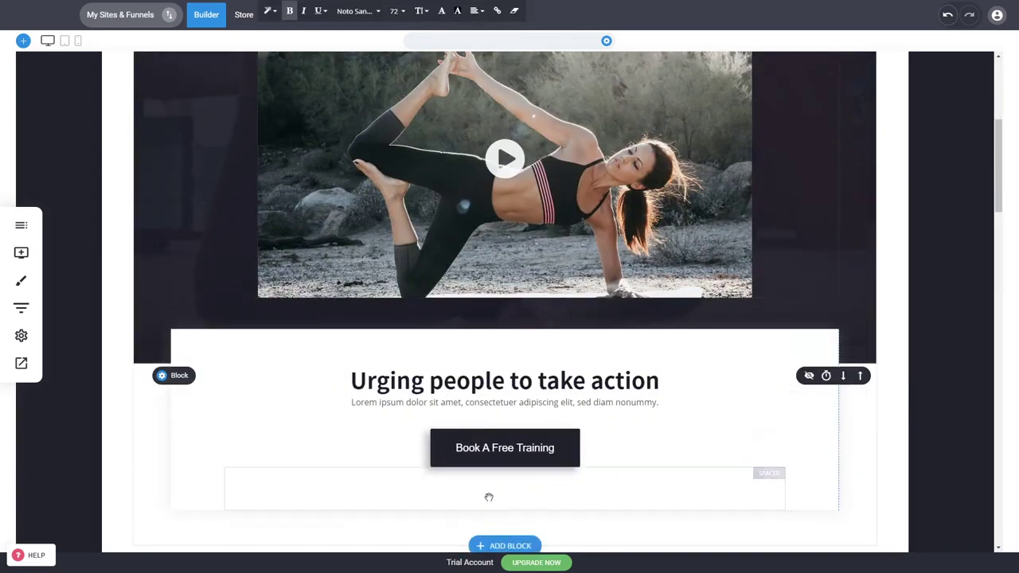
{"action": "left_click", "coordinate": [906, 235]}
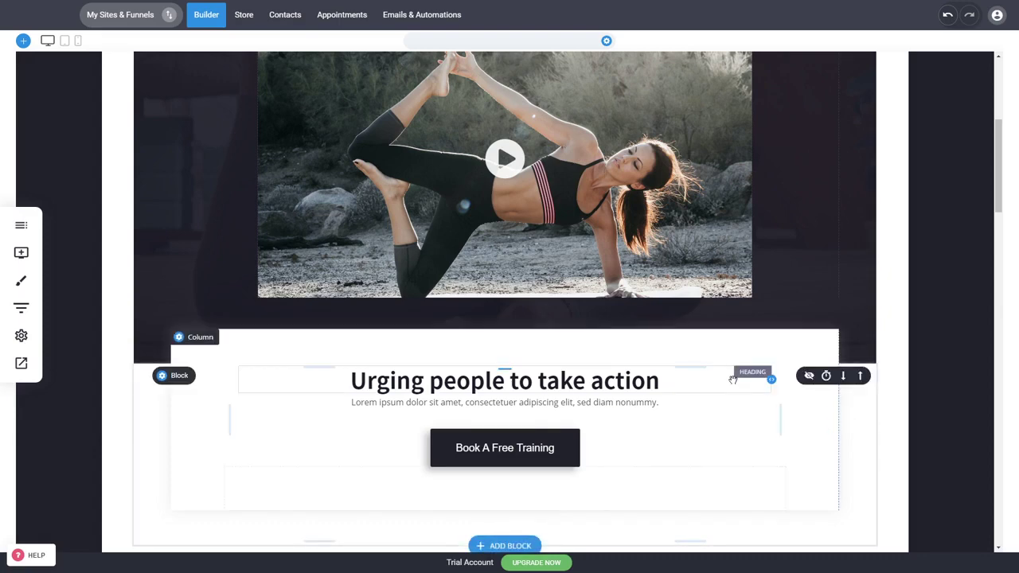
{"action": "left_click", "coordinate": [858, 382]}
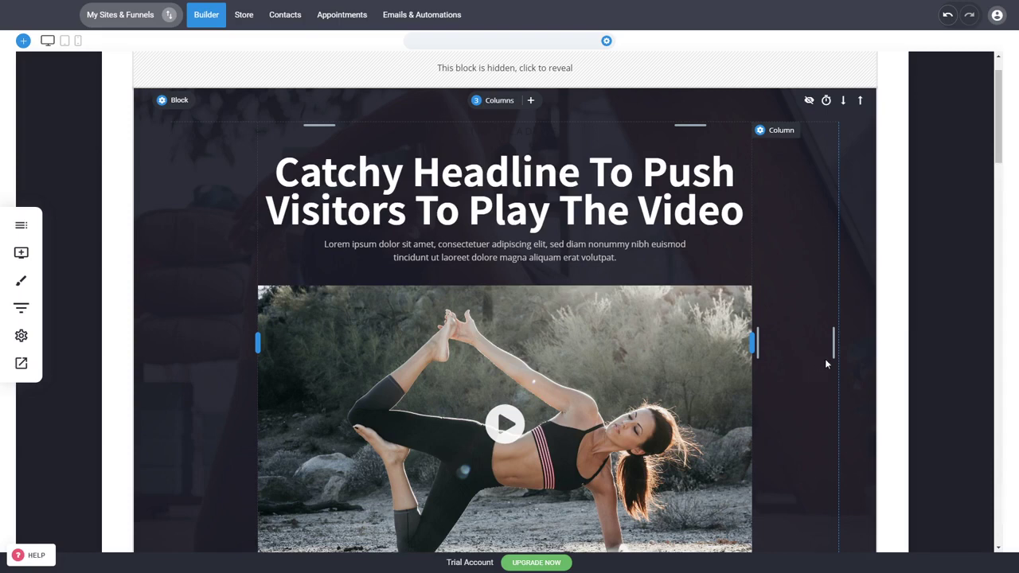
{"action": "scroll", "coordinate": [827, 364], "scroll_direction": "down", "scroll_amount": 5}
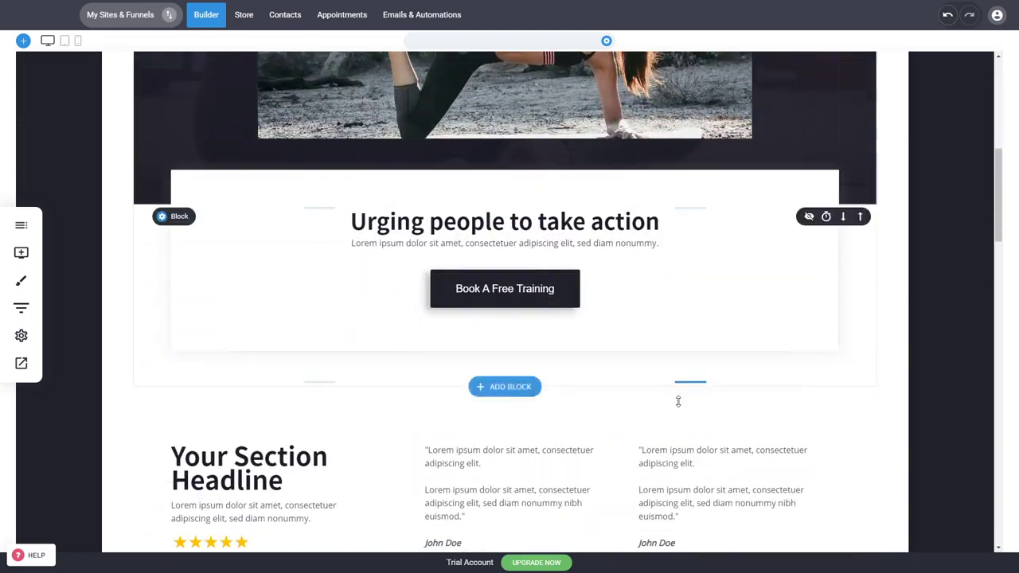
{"action": "scroll", "coordinate": [883, 359], "scroll_direction": "up", "scroll_amount": 3}
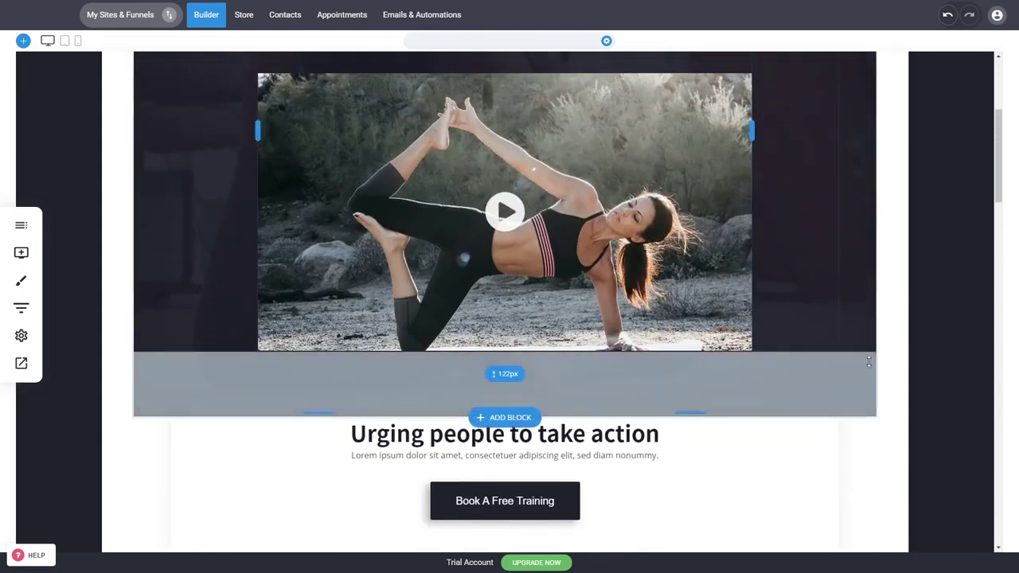
{"action": "scroll", "coordinate": [869, 362], "scroll_direction": "up", "scroll_amount": 1}
{"action": "scroll", "coordinate": [892, 367], "scroll_direction": "down", "scroll_amount": 2}
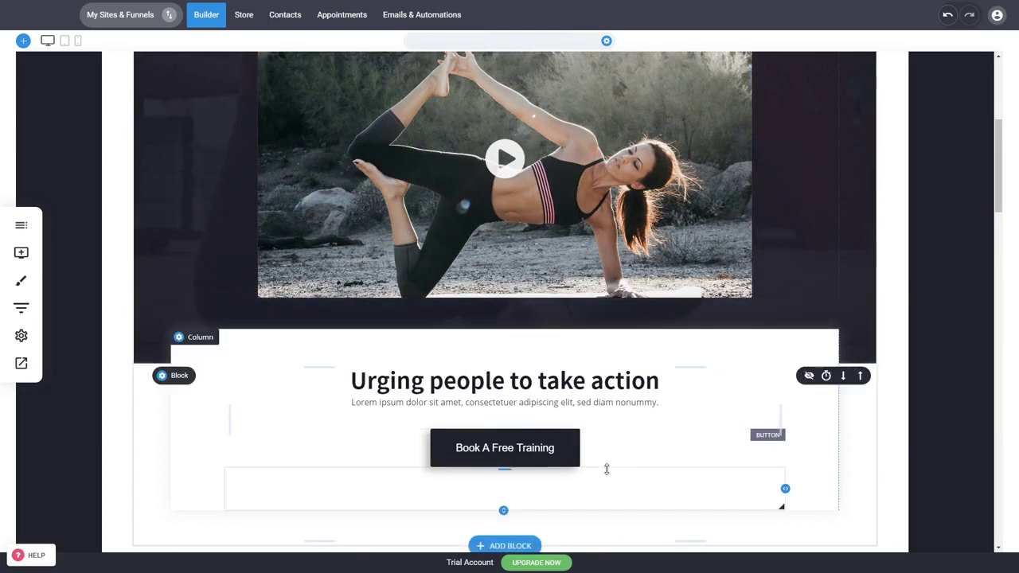
{"action": "scroll", "coordinate": [821, 482], "scroll_direction": "down", "scroll_amount": 1}
{"action": "scroll", "coordinate": [821, 483], "scroll_direction": "down", "scroll_amount": 2}
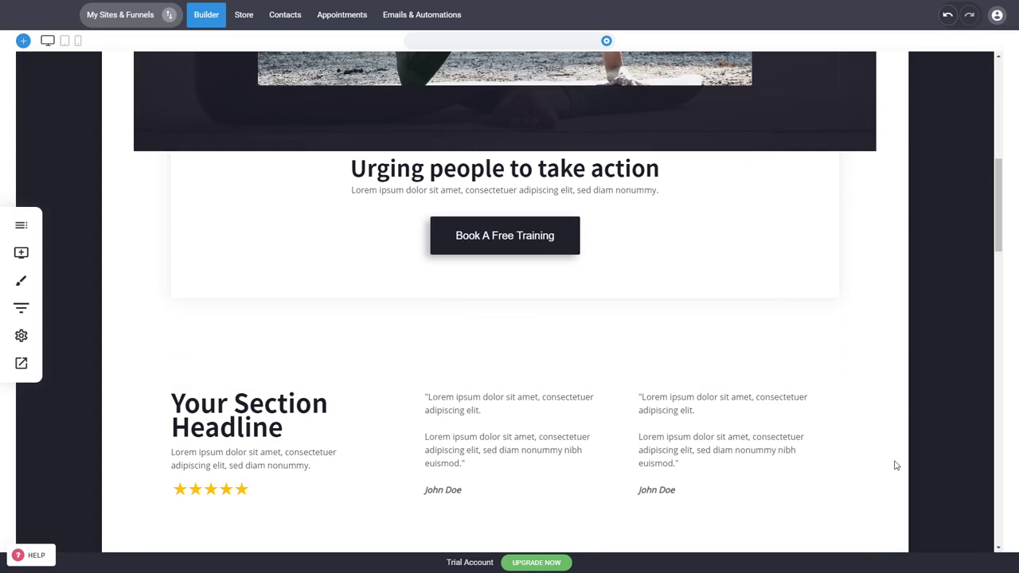
{"action": "scroll", "coordinate": [896, 466], "scroll_direction": "down", "scroll_amount": 1}
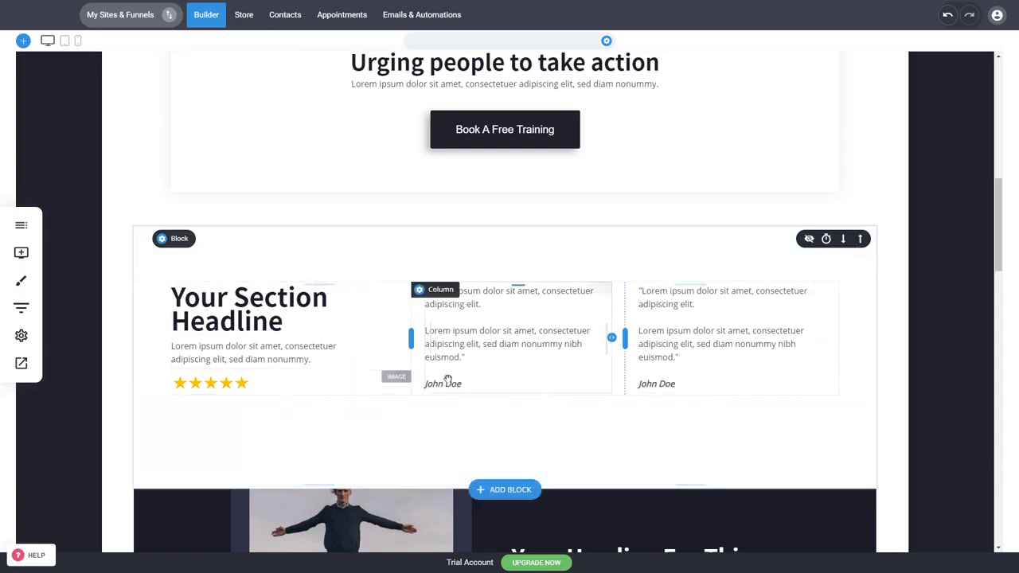
Replace the jumping man image in the dark section below the testimonials with the group yoga class photo.
{"action": "scroll", "coordinate": [717, 390], "scroll_direction": "down", "scroll_amount": 3}
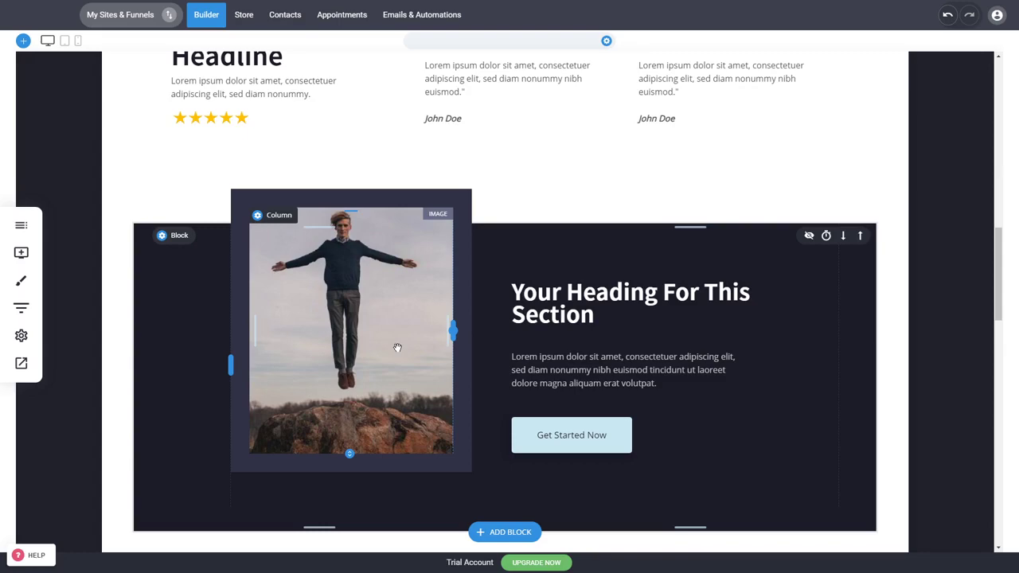
{"action": "left_click", "coordinate": [373, 348]}
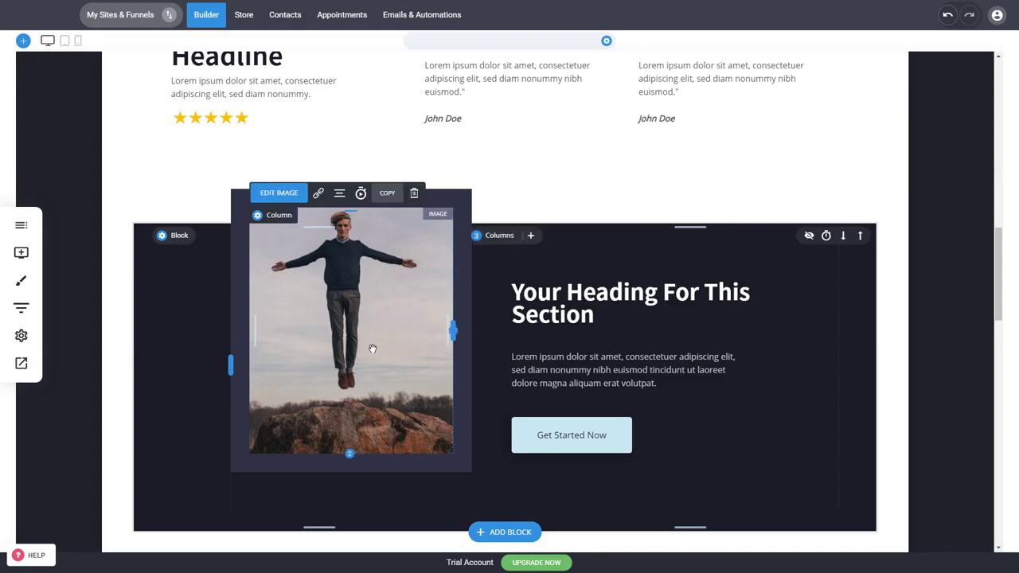
{"action": "left_click", "coordinate": [941, 91]}
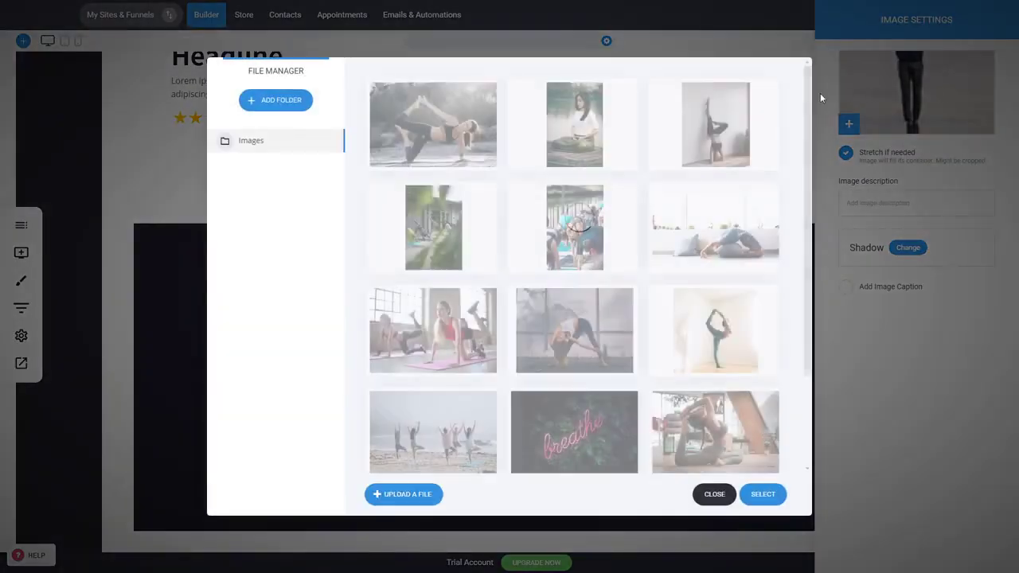
{"action": "left_click", "coordinate": [625, 194]}
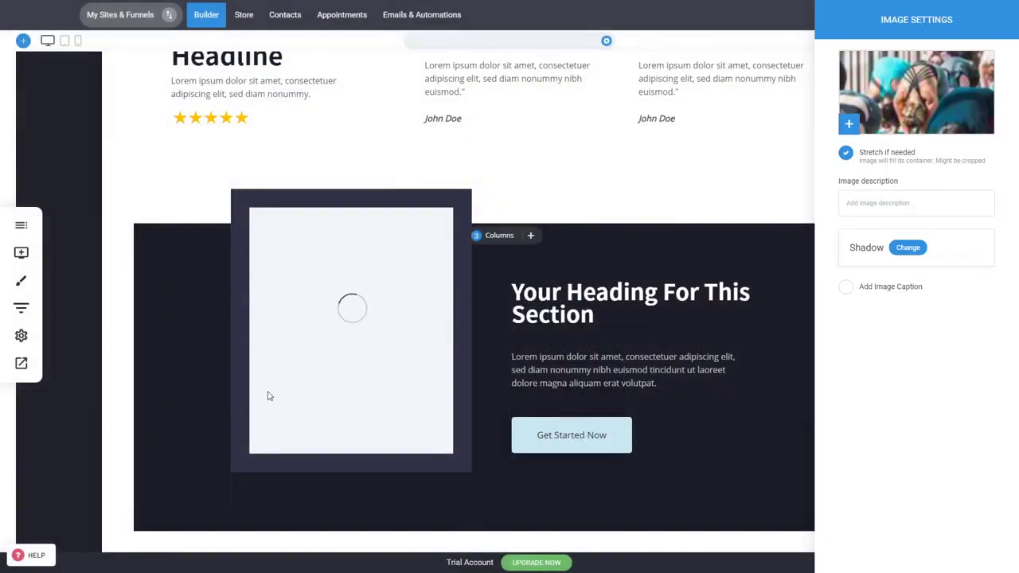
Save the page with the new section image and review it from the header down to the call to action.
{"action": "left_click", "coordinate": [390, 430]}
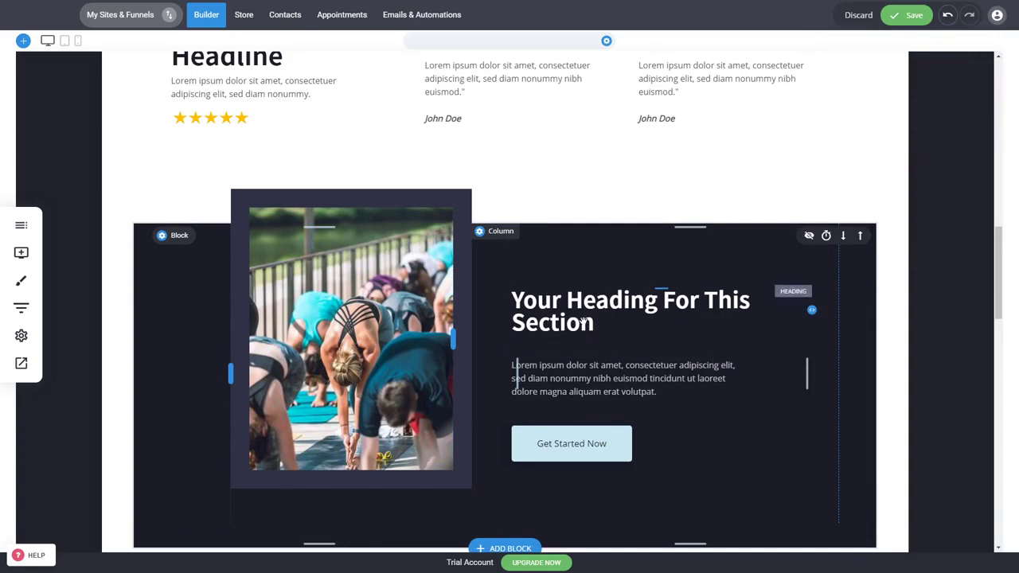
{"action": "scroll", "coordinate": [905, 337], "scroll_direction": "up", "scroll_amount": 4}
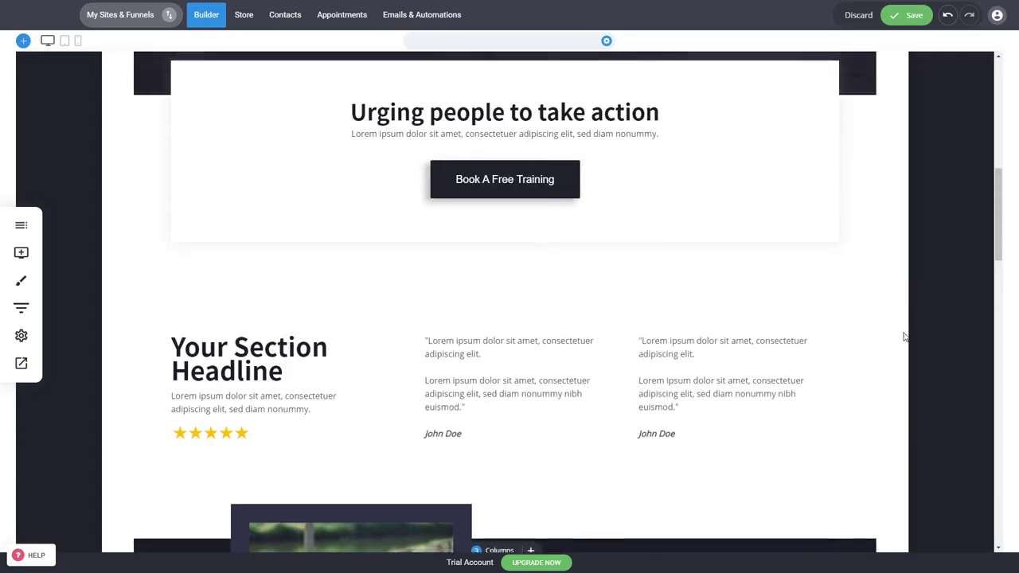
{"action": "scroll", "coordinate": [905, 337], "scroll_direction": "up", "scroll_amount": 2}
{"action": "scroll", "coordinate": [653, 323], "scroll_direction": "up", "scroll_amount": 3}
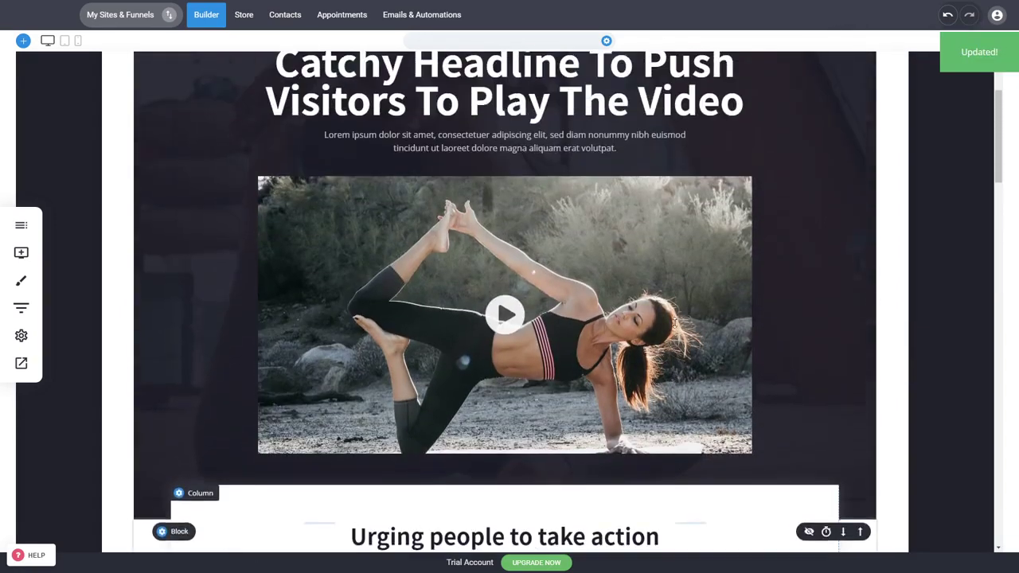
{"action": "scroll", "coordinate": [676, 322], "scroll_direction": "up", "scroll_amount": 3}
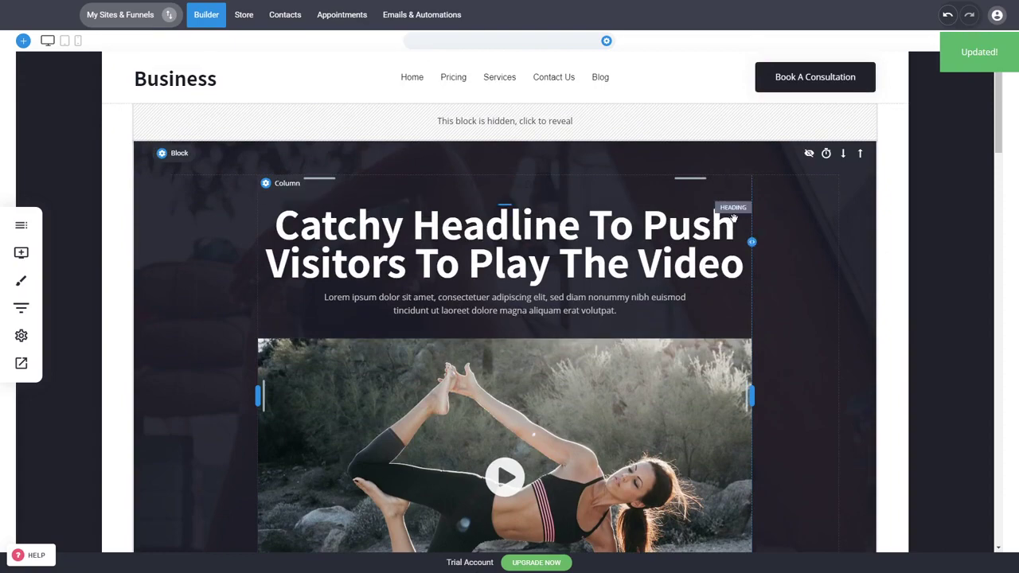
{"action": "scroll", "coordinate": [807, 215], "scroll_direction": "down", "scroll_amount": 1}
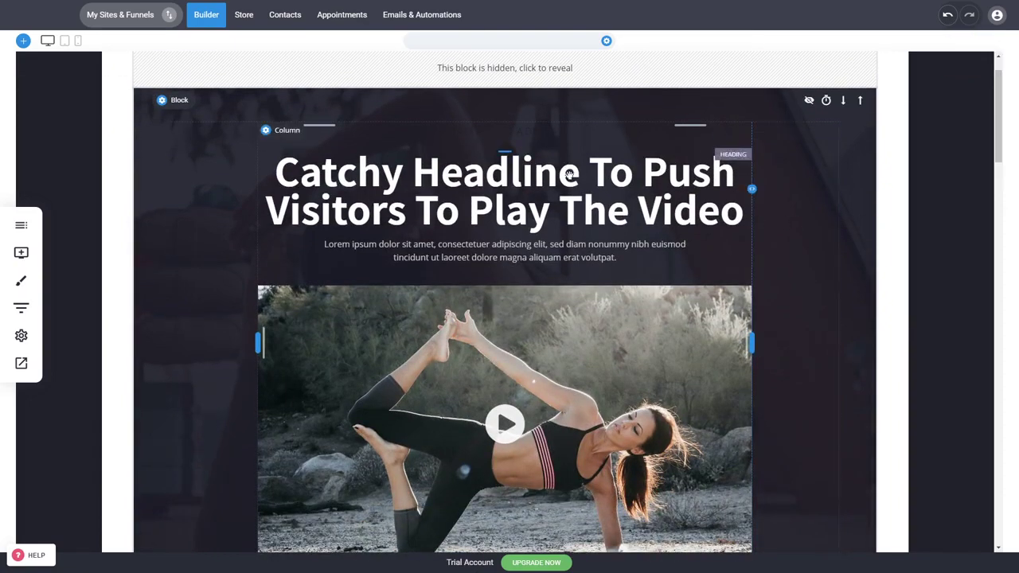
{"action": "scroll", "coordinate": [779, 271], "scroll_direction": "down", "scroll_amount": 3}
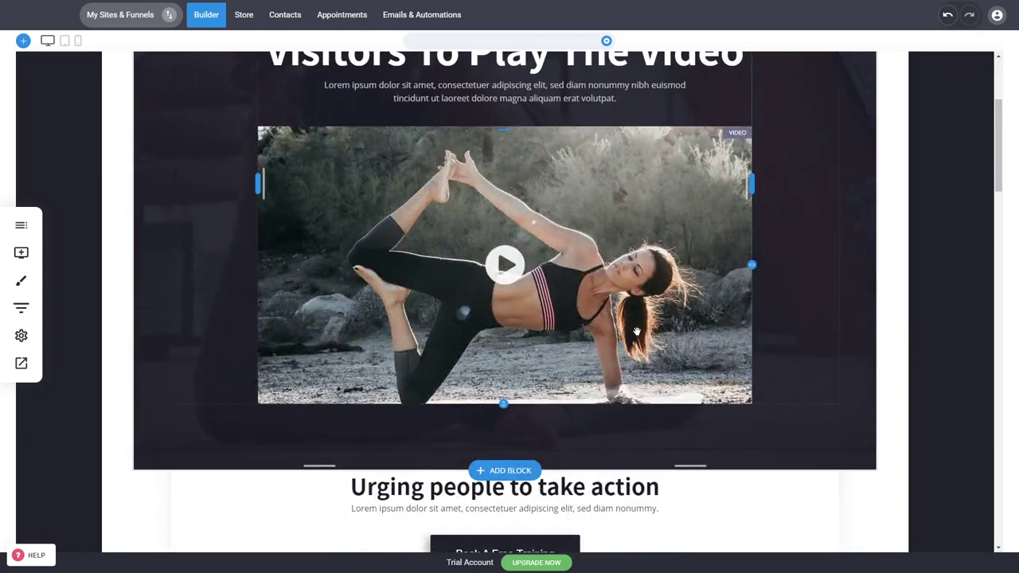
{"action": "scroll", "coordinate": [807, 311], "scroll_direction": "up", "scroll_amount": 4}
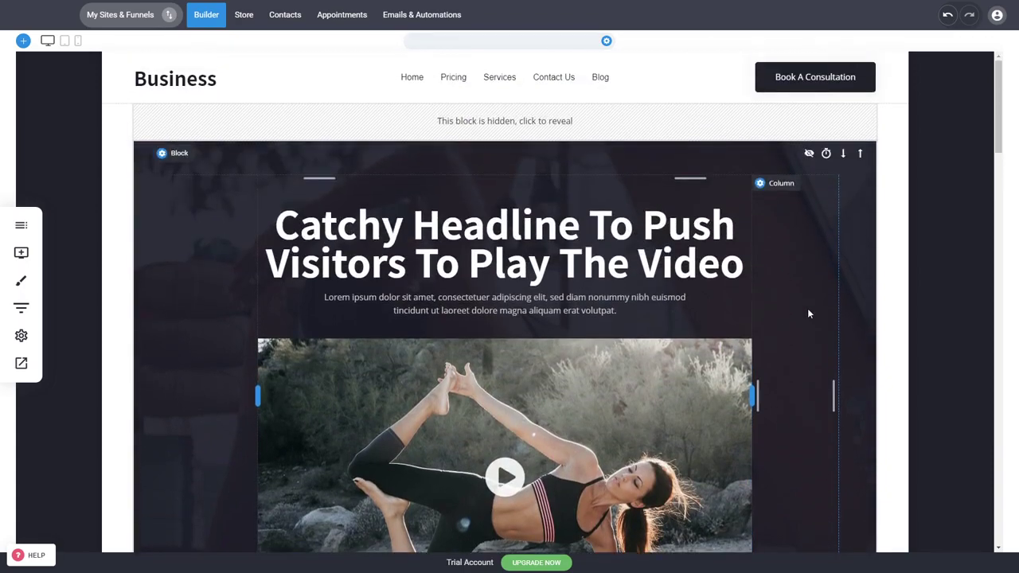
{"action": "scroll", "coordinate": [808, 311], "scroll_direction": "down", "scroll_amount": 5}
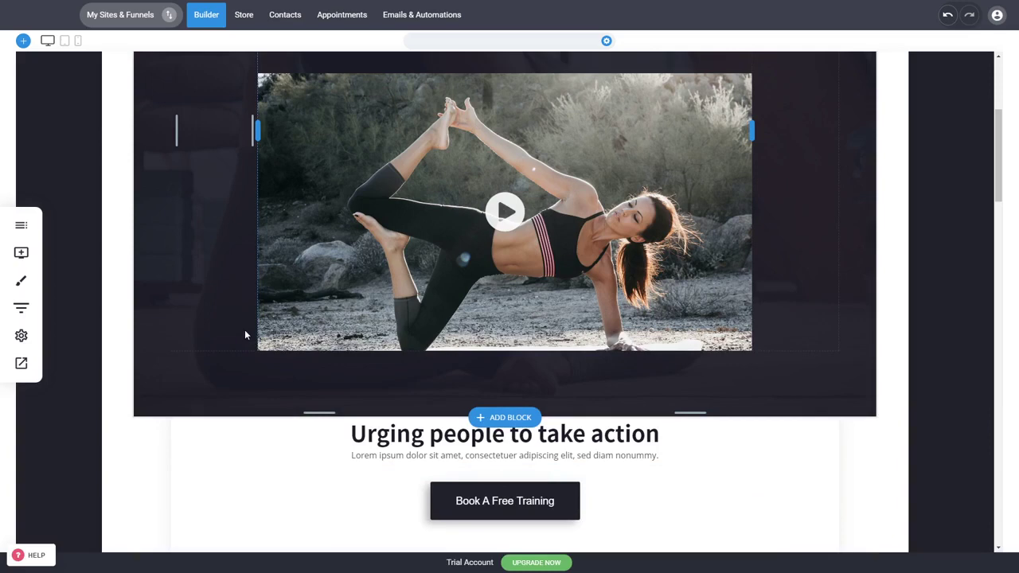
{"action": "left_click", "coordinate": [470, 507]}
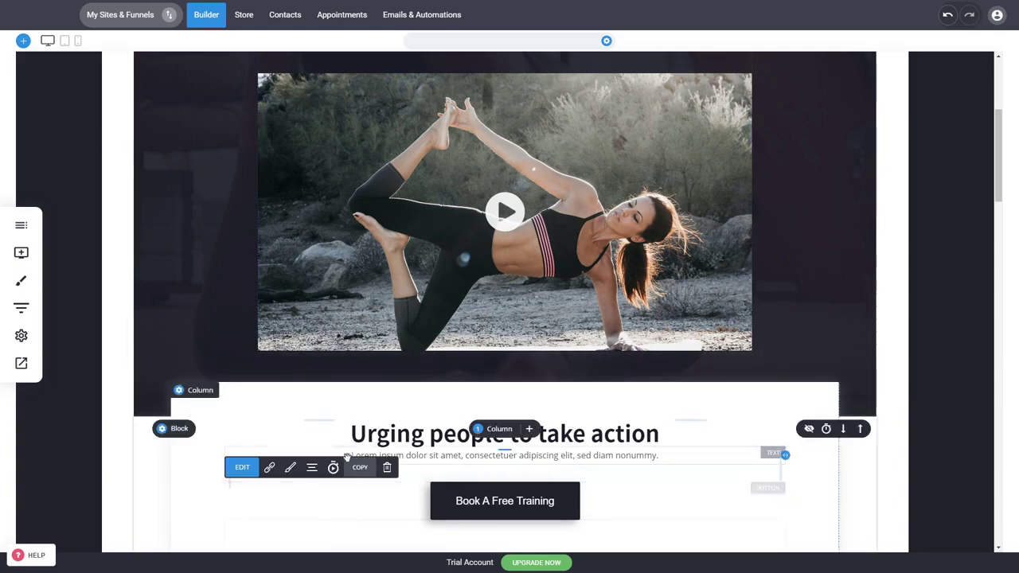
{"action": "left_click", "coordinate": [290, 467]}
{"action": "left_click", "coordinate": [686, 477]}
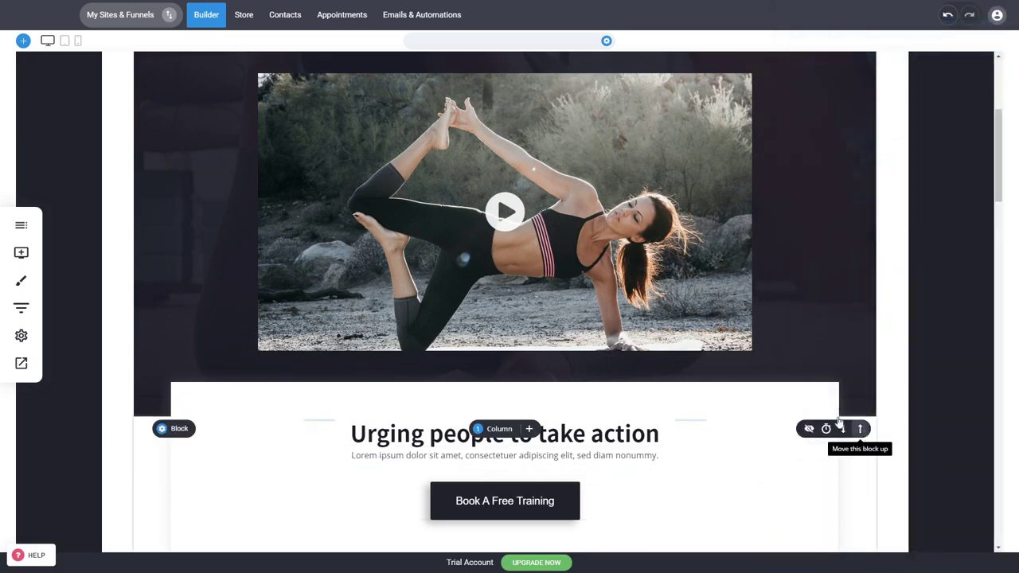
Change the website's global primary color to the red shade #E25041.
{"action": "left_click", "coordinate": [22, 285]}
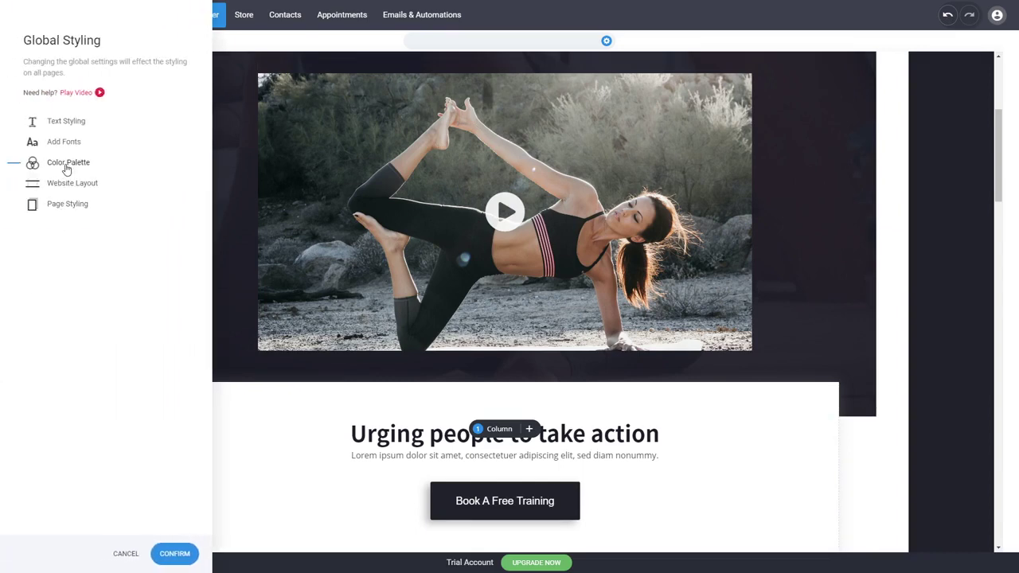
{"action": "left_click", "coordinate": [67, 165]}
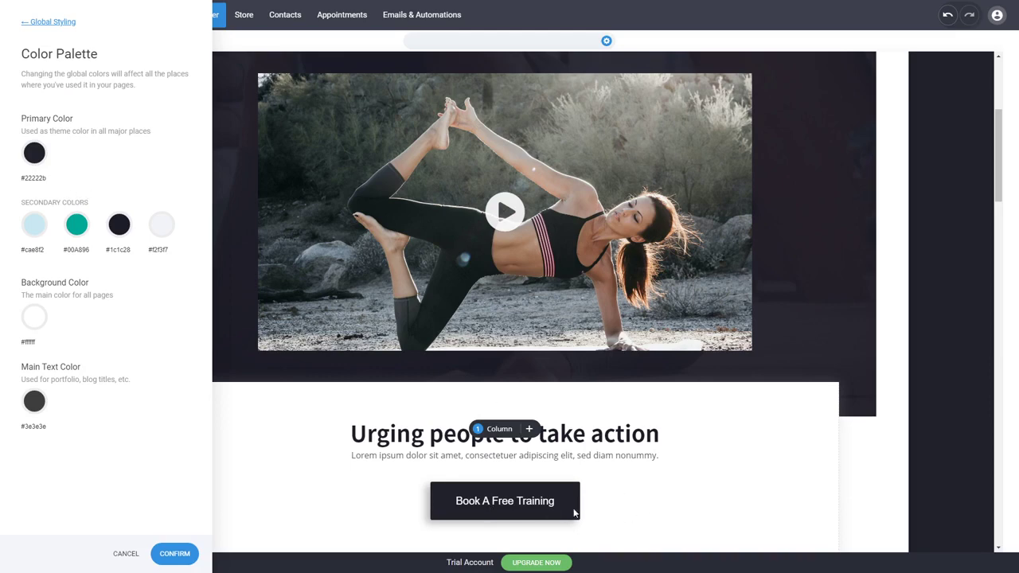
{"action": "left_click", "coordinate": [32, 163]}
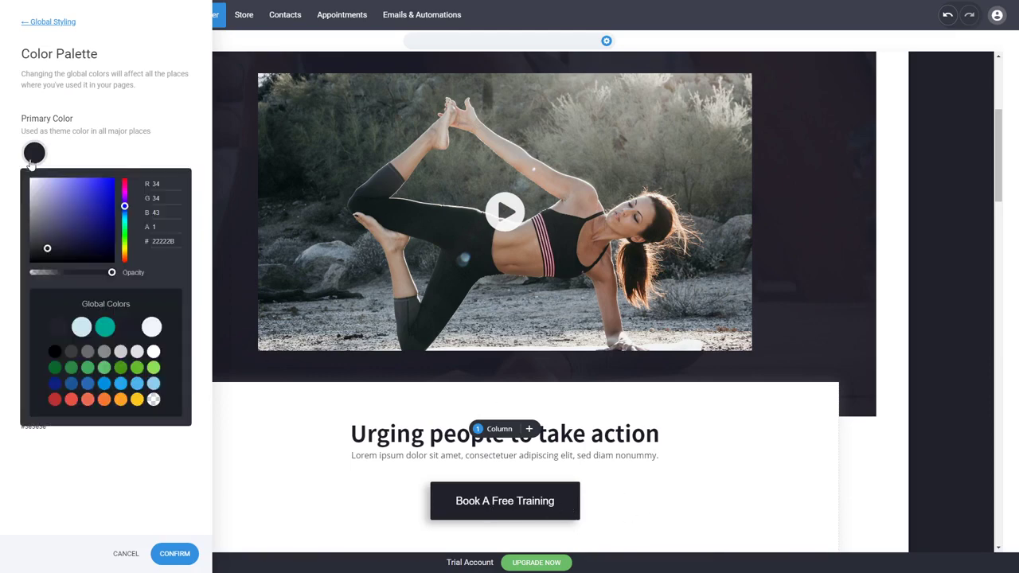
{"action": "left_click", "coordinate": [71, 401]}
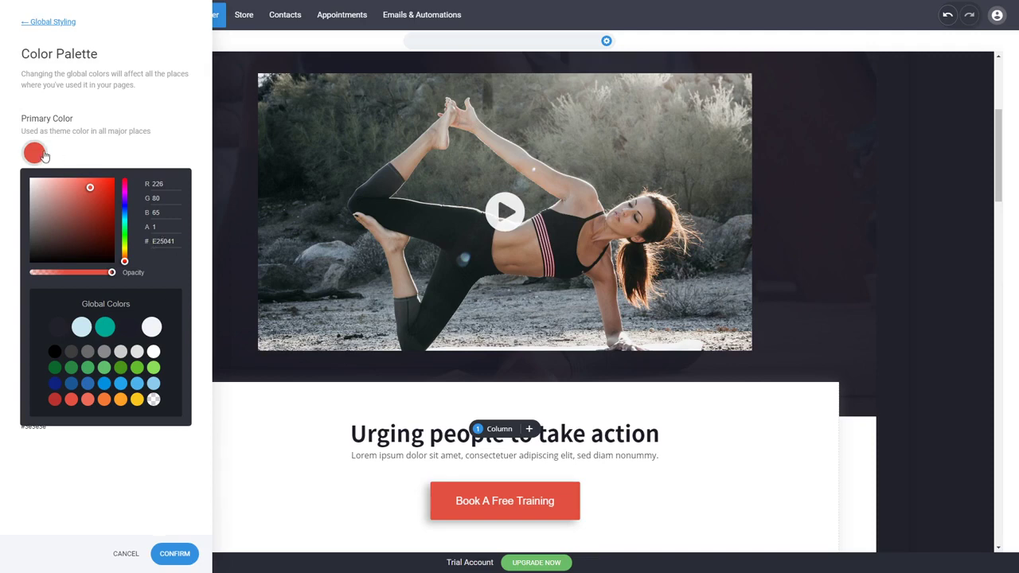
{"action": "left_click", "coordinate": [168, 135]}
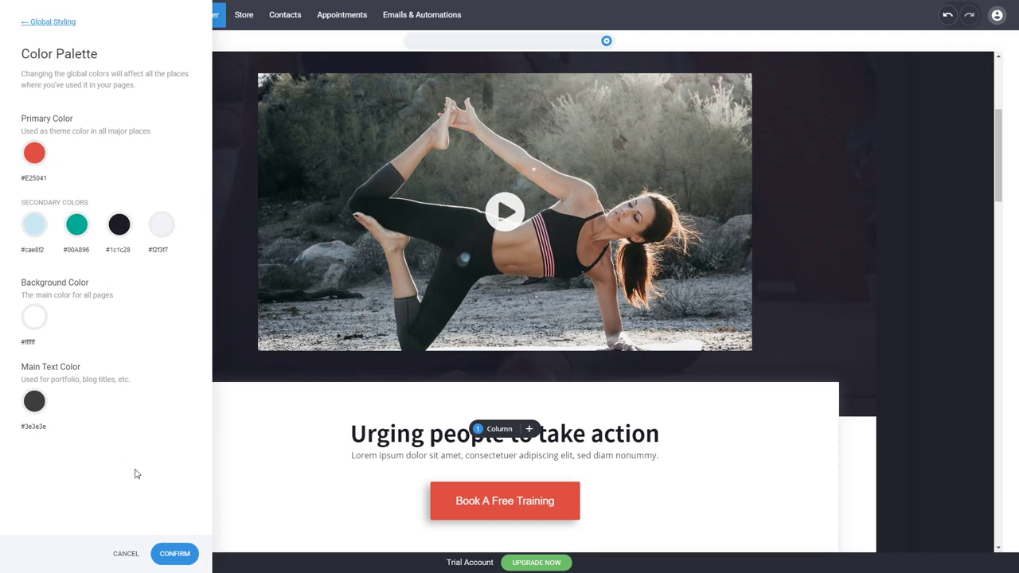
Set the current page's background color to white in the global page styling.
{"action": "left_click", "coordinate": [38, 23]}
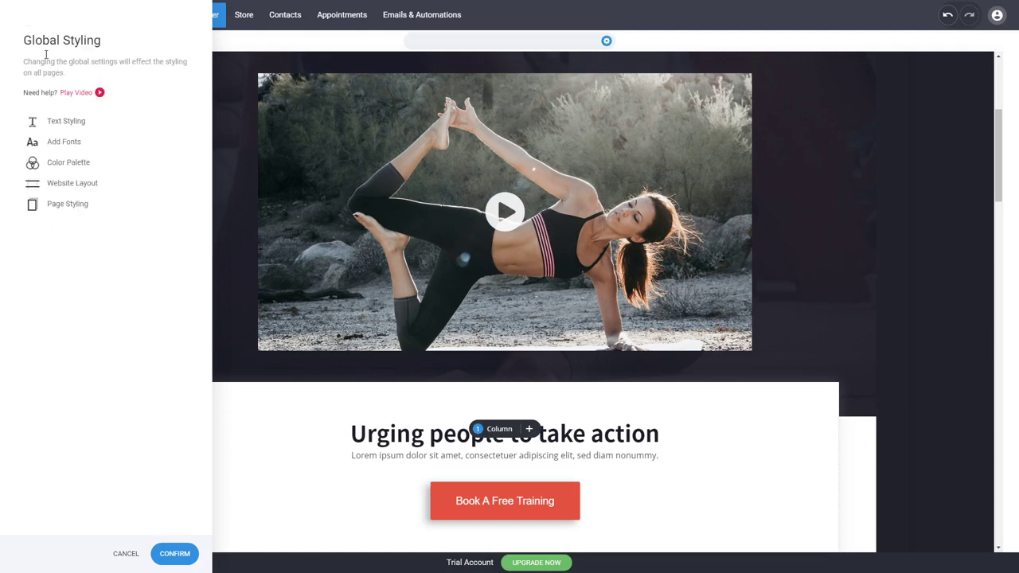
{"action": "left_click", "coordinate": [45, 206]}
{"action": "left_click", "coordinate": [29, 265]}
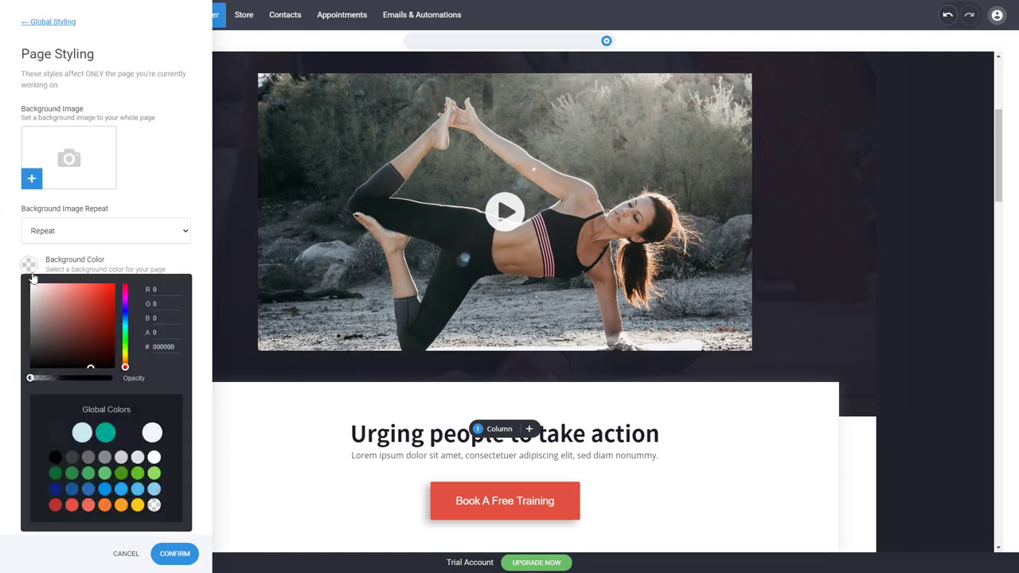
{"action": "left_click", "coordinate": [200, 465]}
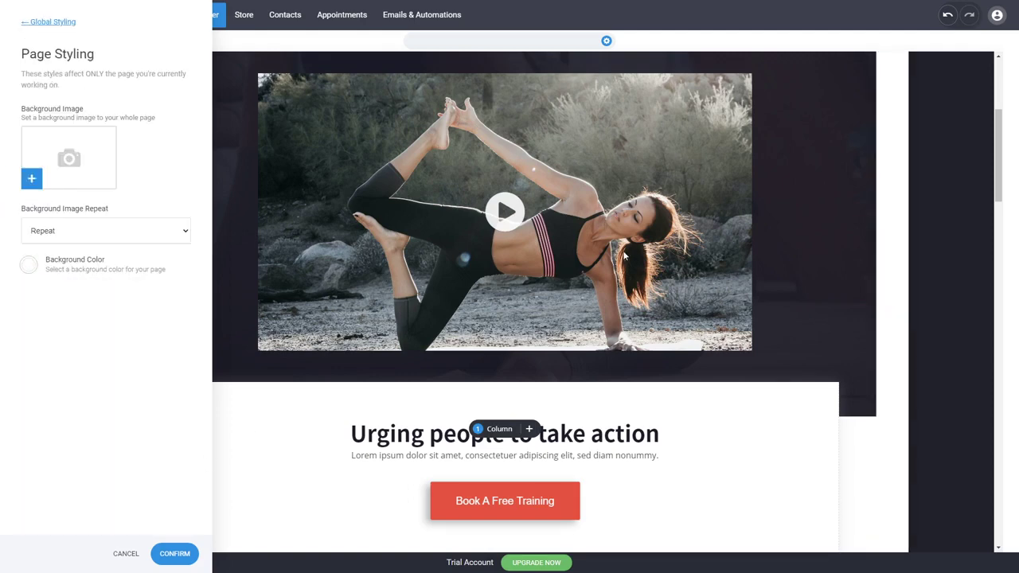
Browse the most popular Google fonts and add Oswald regular to the website's fonts.
{"action": "left_click", "coordinate": [35, 22]}
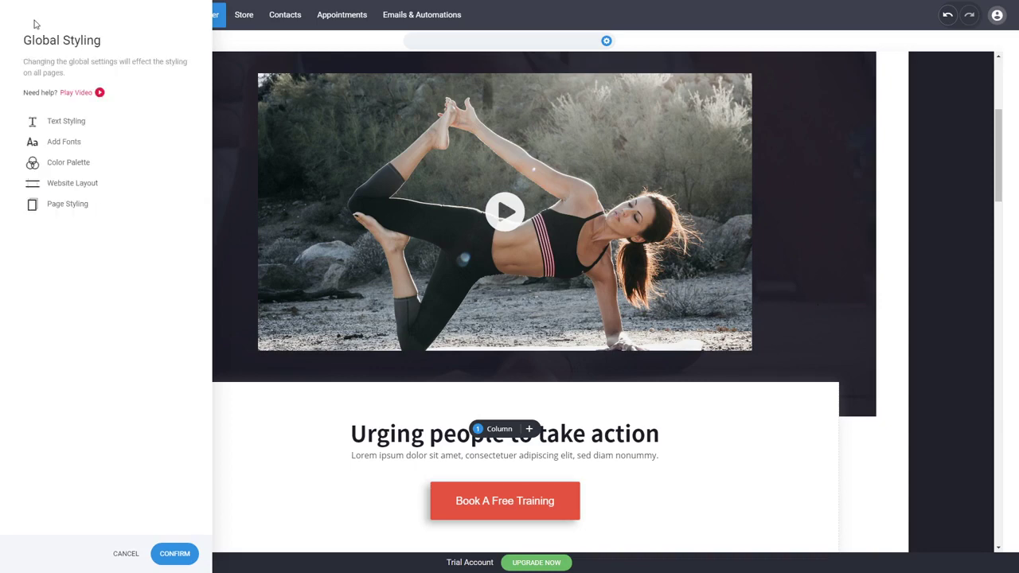
{"action": "left_click", "coordinate": [66, 144]}
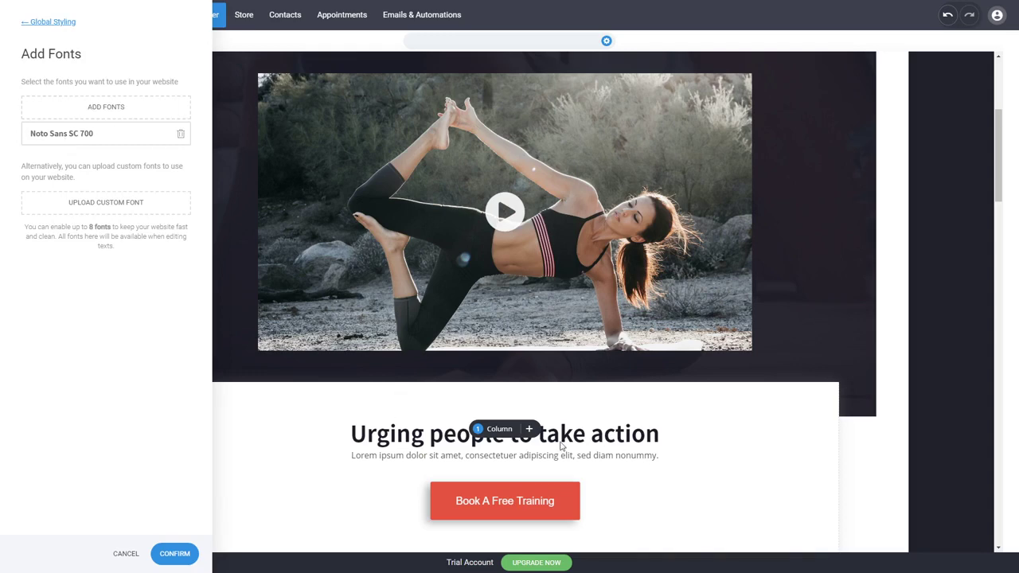
{"action": "left_click", "coordinate": [127, 110]}
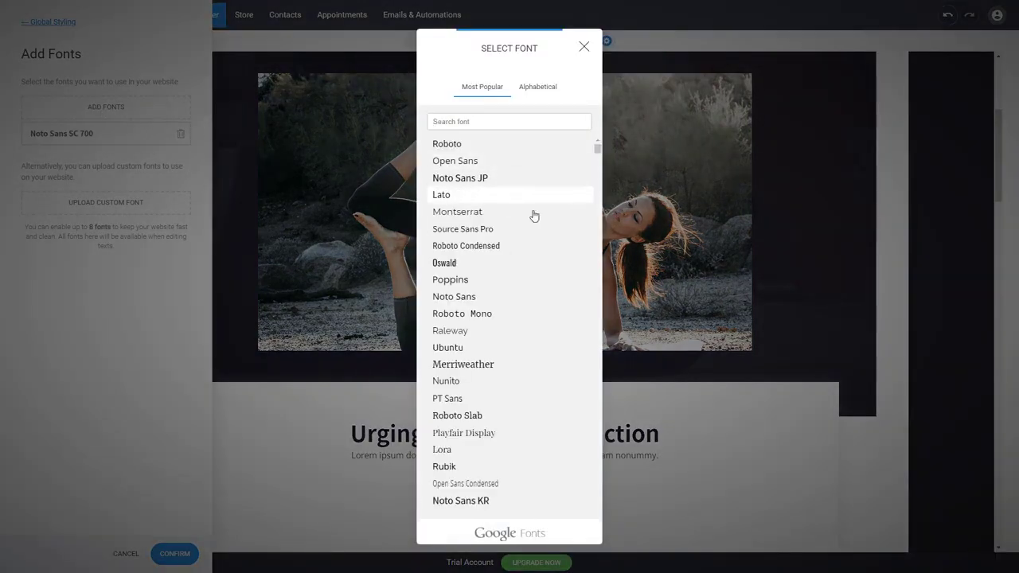
{"action": "scroll", "coordinate": [546, 223], "scroll_direction": "down", "scroll_amount": 3}
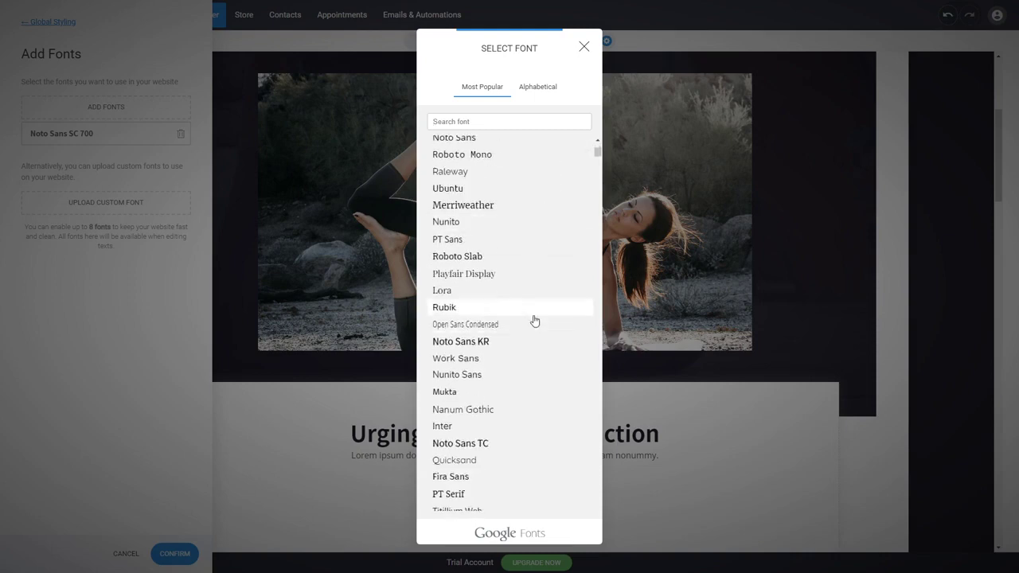
{"action": "scroll", "coordinate": [533, 319], "scroll_direction": "up", "scroll_amount": 3}
{"action": "scroll", "coordinate": [535, 317], "scroll_direction": "down", "scroll_amount": 10}
{"action": "scroll", "coordinate": [526, 309], "scroll_direction": "down", "scroll_amount": 1}
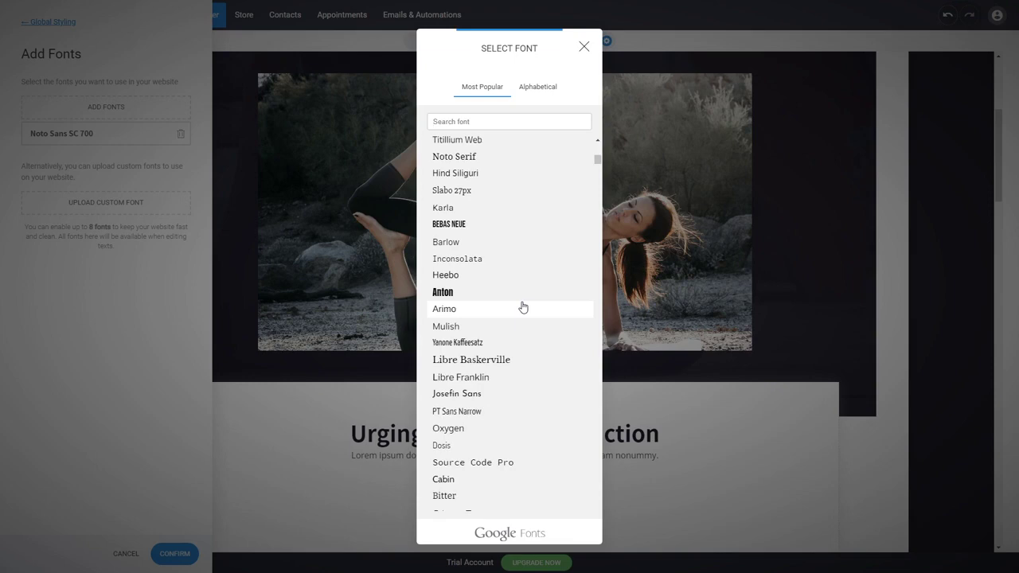
{"action": "scroll", "coordinate": [523, 308], "scroll_direction": "up", "scroll_amount": 3}
{"action": "scroll", "coordinate": [522, 308], "scroll_direction": "up", "scroll_amount": 3}
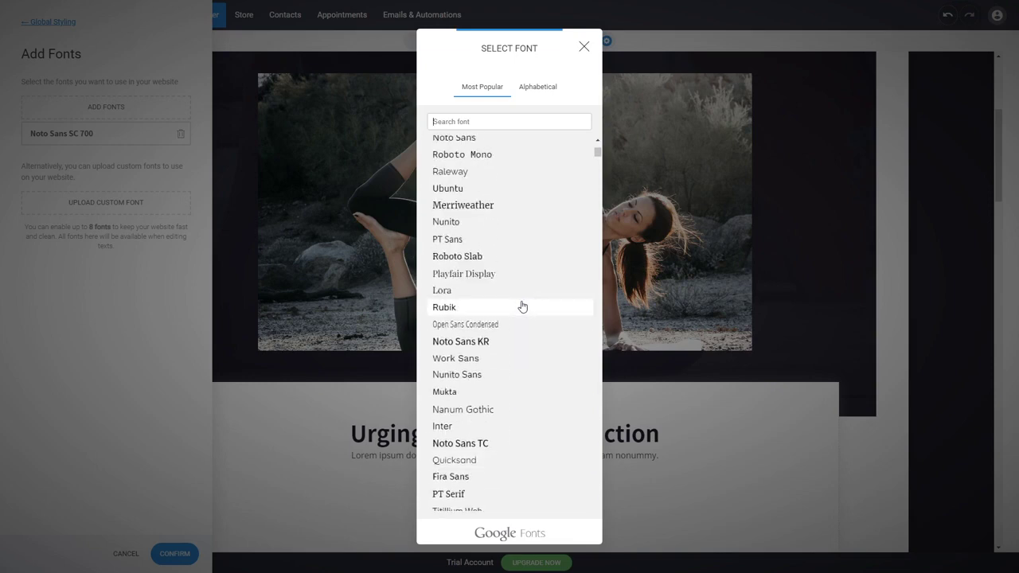
{"action": "scroll", "coordinate": [522, 305], "scroll_direction": "up", "scroll_amount": 3}
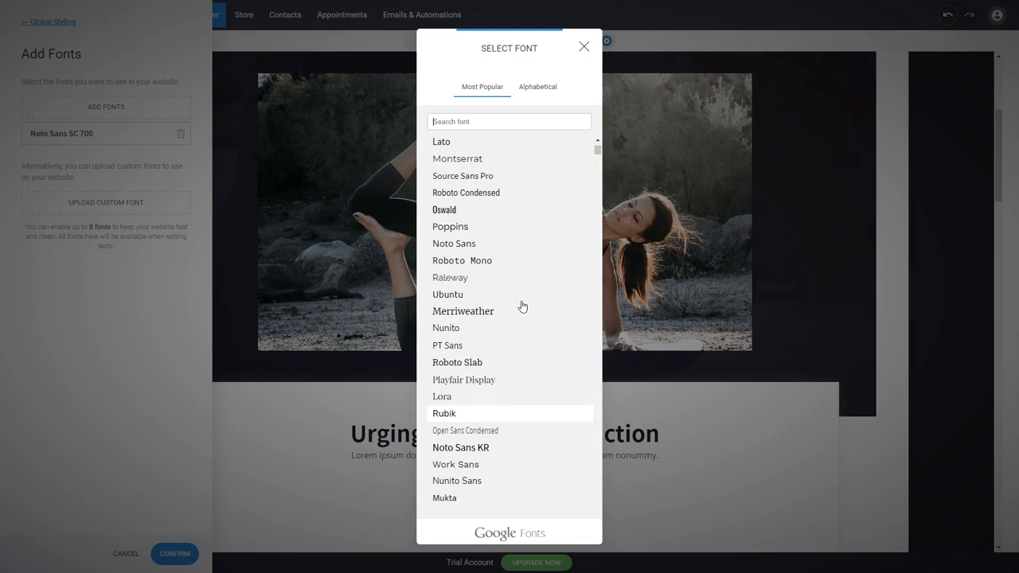
{"action": "left_click", "coordinate": [463, 212]}
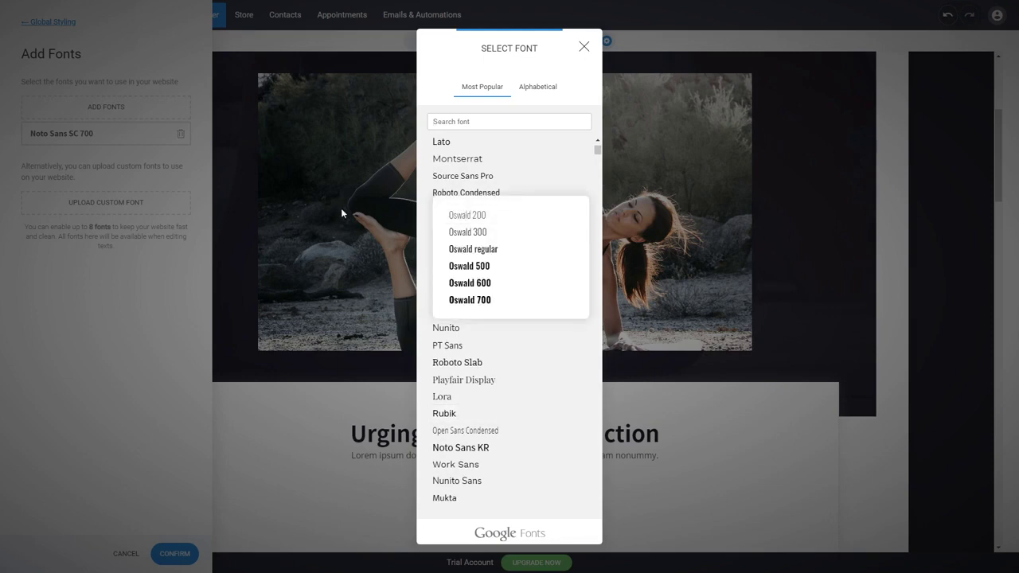
{"action": "left_click", "coordinate": [491, 251]}
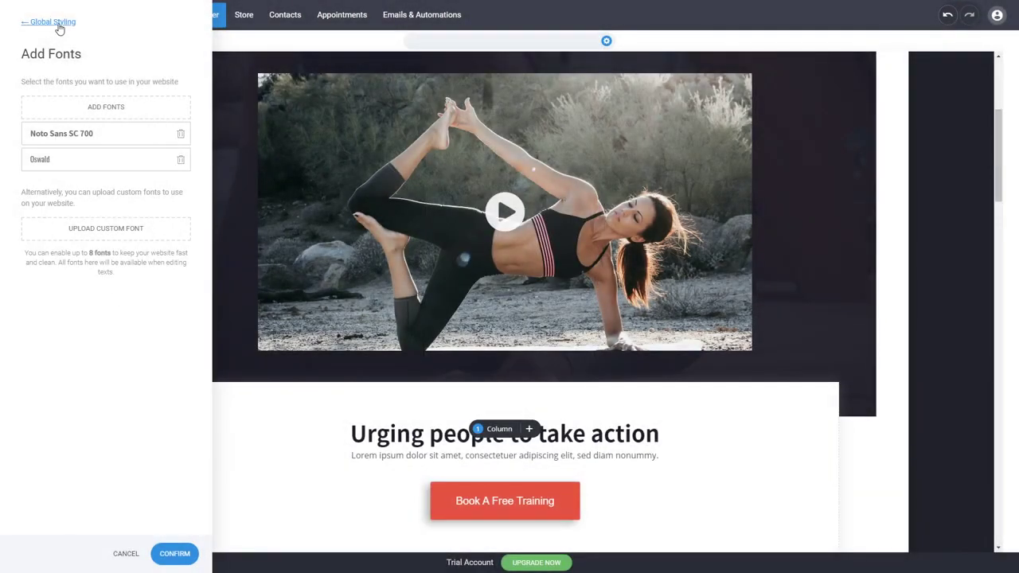
Set the fonts of Heading 1 and Heading 2 to Oswald in the global text styling.
{"action": "left_click", "coordinate": [59, 25]}
{"action": "left_click", "coordinate": [64, 122]}
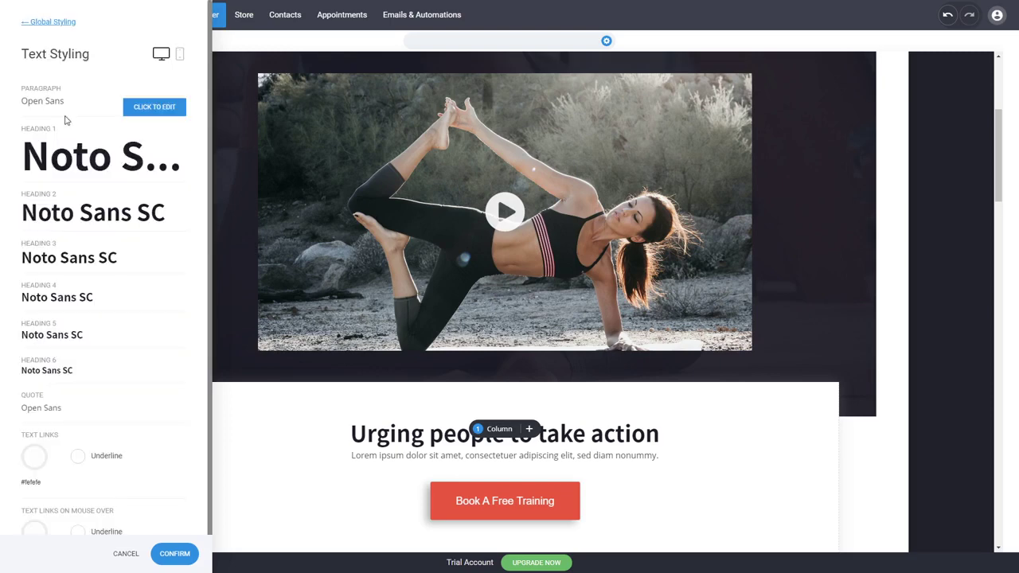
{"action": "left_click", "coordinate": [96, 163]}
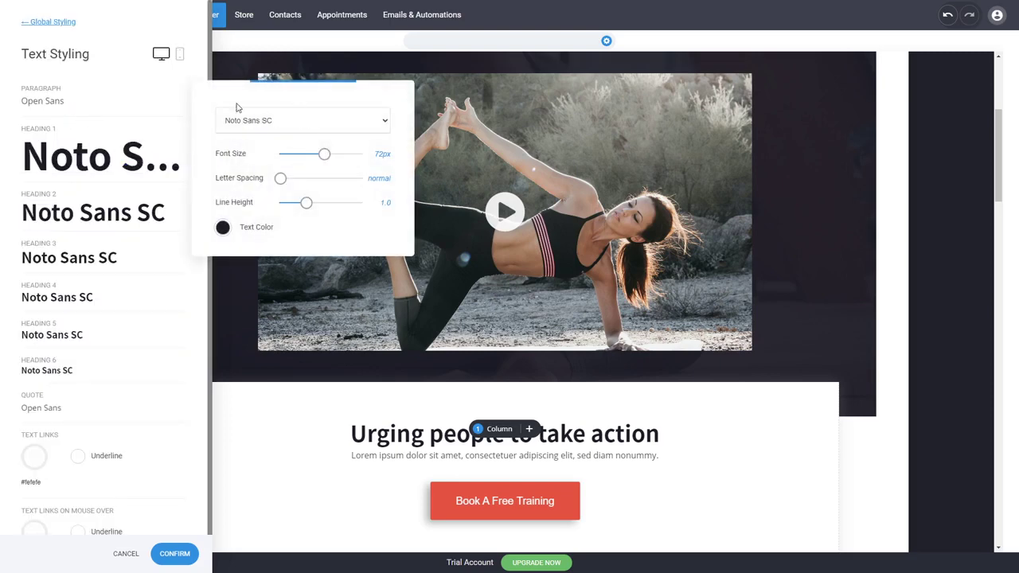
{"action": "left_click", "coordinate": [259, 150]}
{"action": "left_click", "coordinate": [100, 218]}
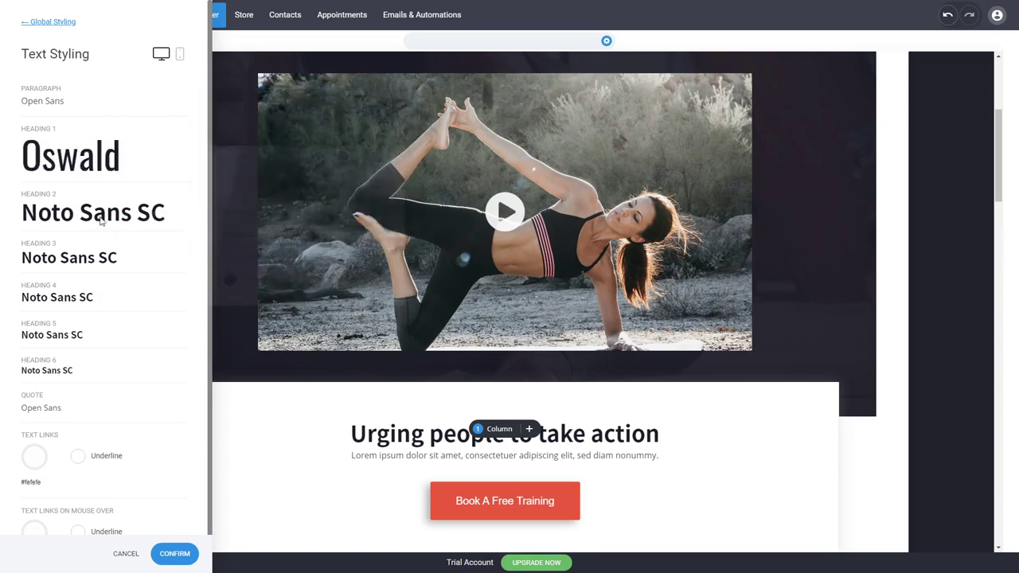
{"action": "left_click", "coordinate": [280, 179]}
{"action": "left_click", "coordinate": [240, 205]}
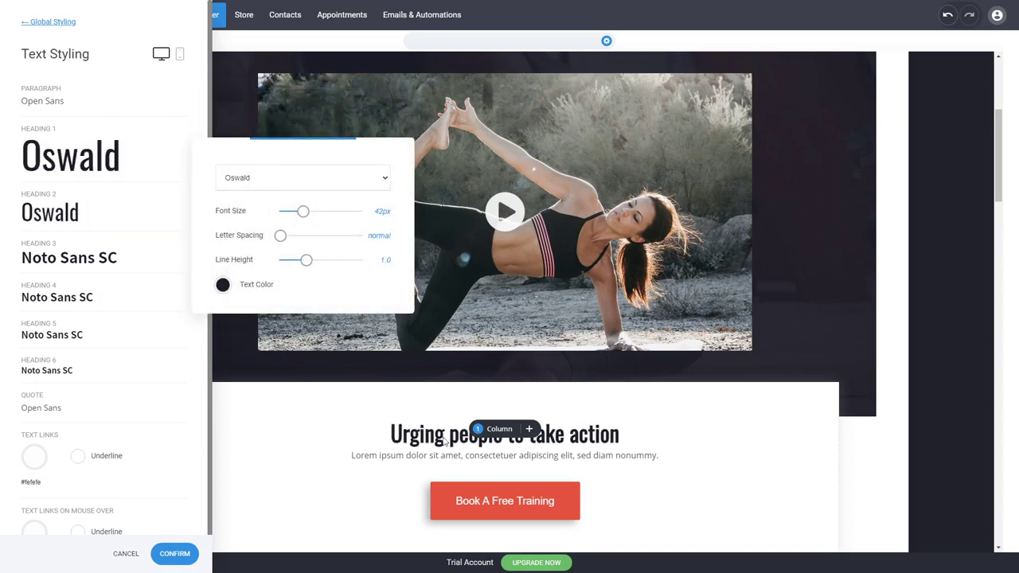
Set the fonts of Heading 3, Heading 4 and Heading 5 to Oswald and apply the global text styling.
{"action": "left_click", "coordinate": [156, 256]}
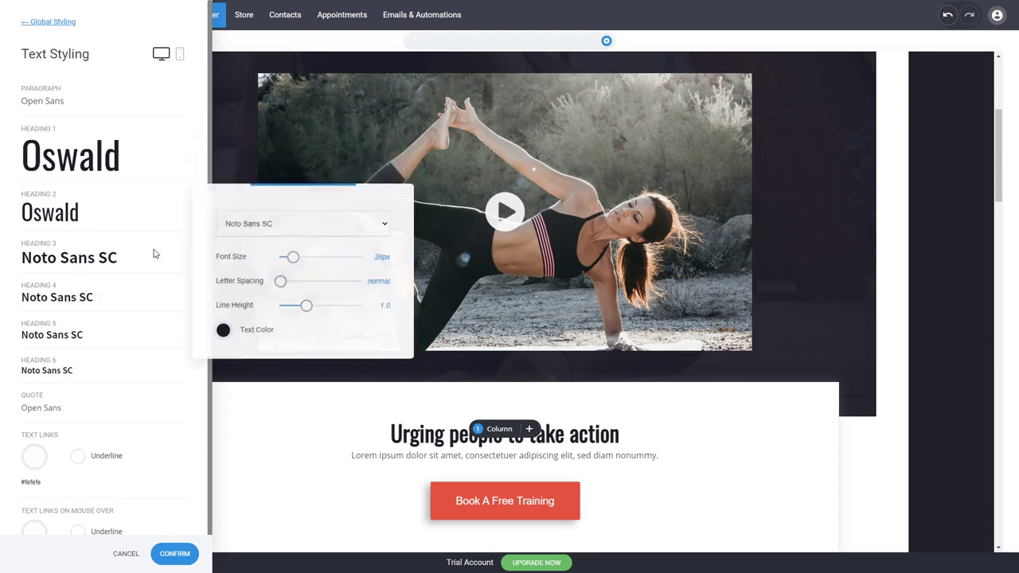
{"action": "left_click", "coordinate": [263, 226]}
{"action": "left_click", "coordinate": [247, 258]}
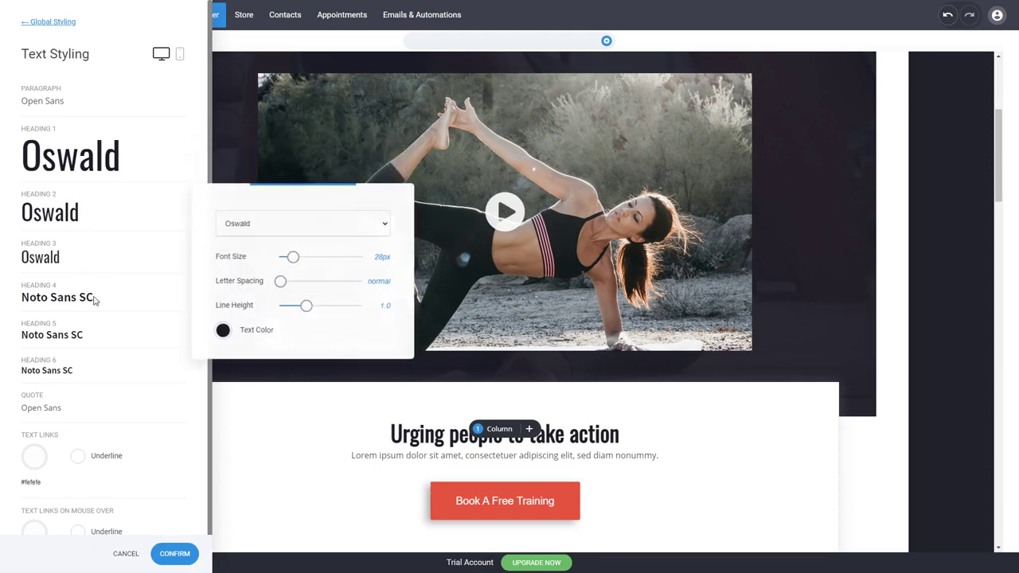
{"action": "left_click", "coordinate": [156, 296]}
{"action": "left_click", "coordinate": [233, 295]}
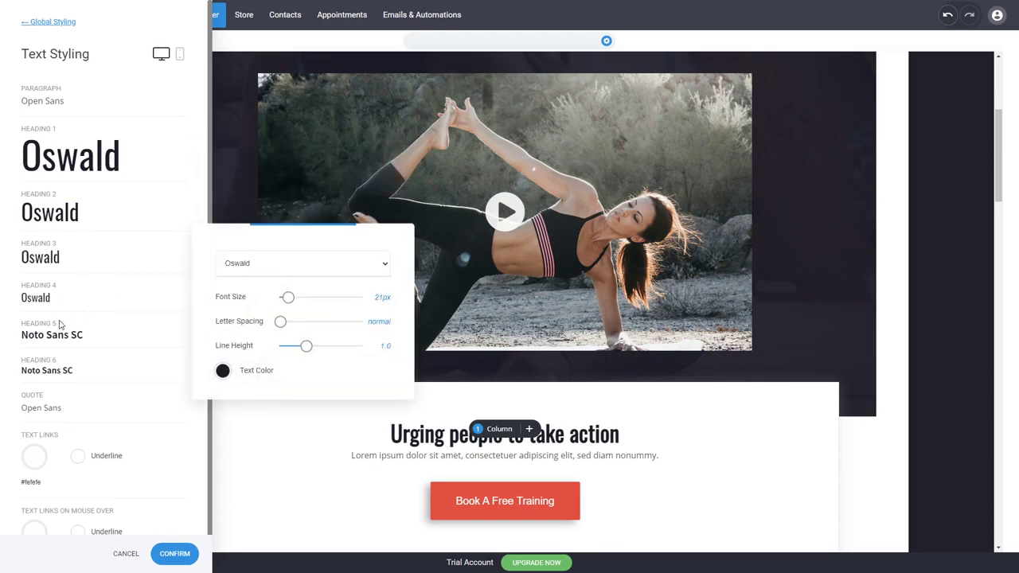
{"action": "left_click", "coordinate": [155, 338]}
{"action": "left_click", "coordinate": [289, 304]}
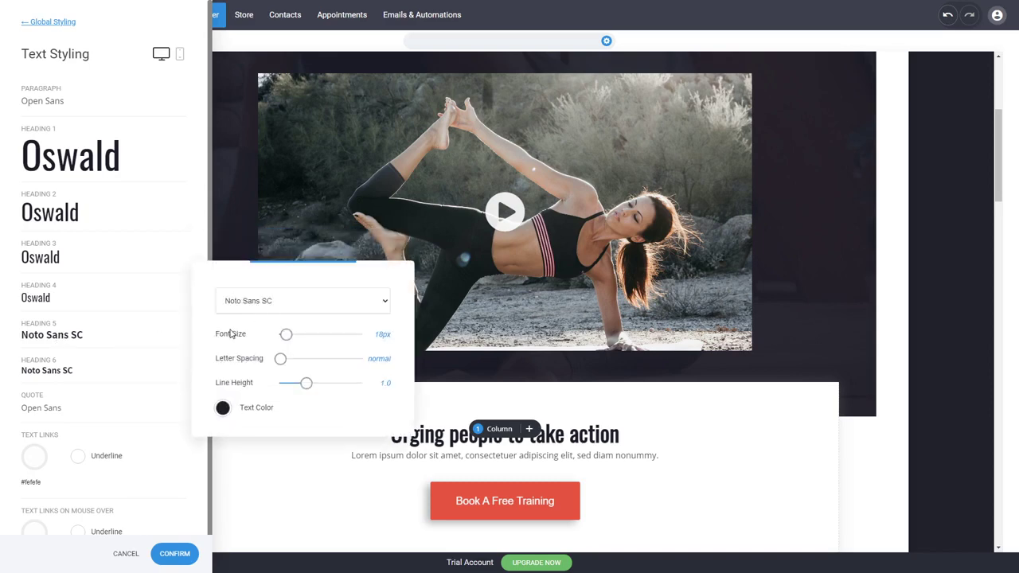
{"action": "left_click", "coordinate": [233, 335]}
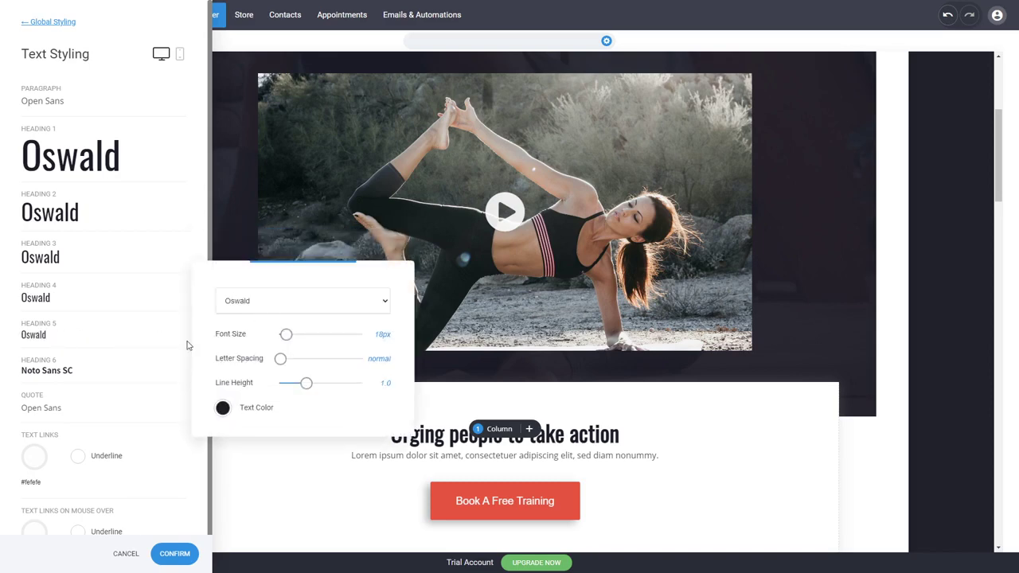
{"action": "left_click", "coordinate": [177, 554]}
Clear the custom formatting of the "Our Core Services" heading and make the heading bold.
{"action": "scroll", "coordinate": [936, 361], "scroll_direction": "up", "scroll_amount": 3}
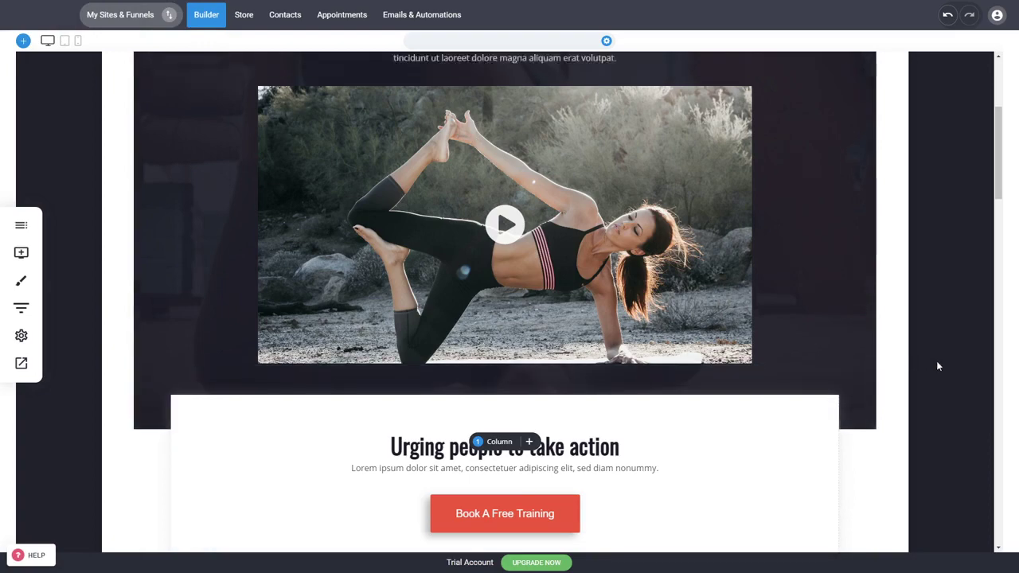
{"action": "scroll", "coordinate": [920, 314], "scroll_direction": "down", "scroll_amount": 1}
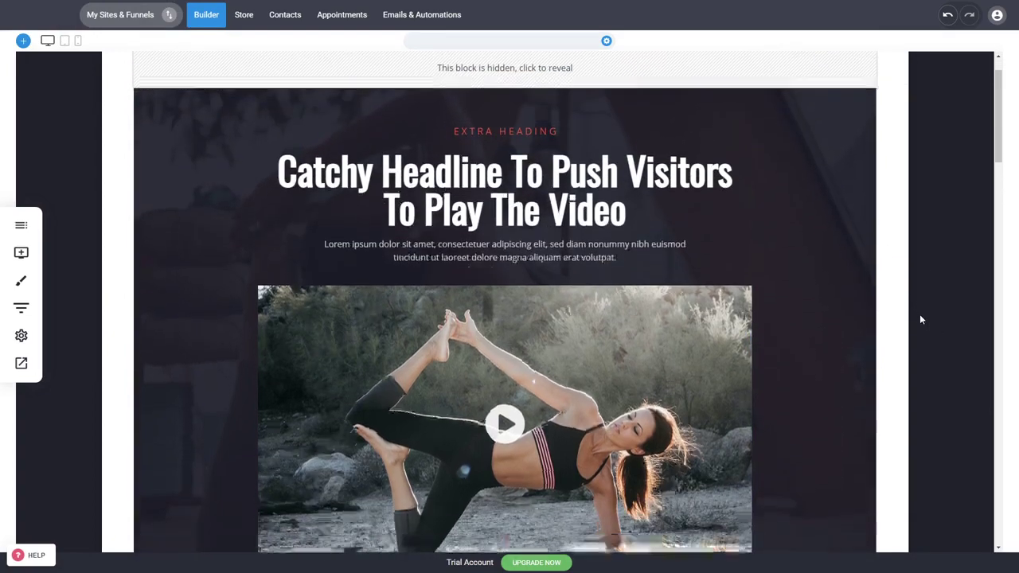
{"action": "scroll", "coordinate": [920, 314], "scroll_direction": "up", "scroll_amount": 1}
{"action": "scroll", "coordinate": [788, 383], "scroll_direction": "down", "scroll_amount": 5}
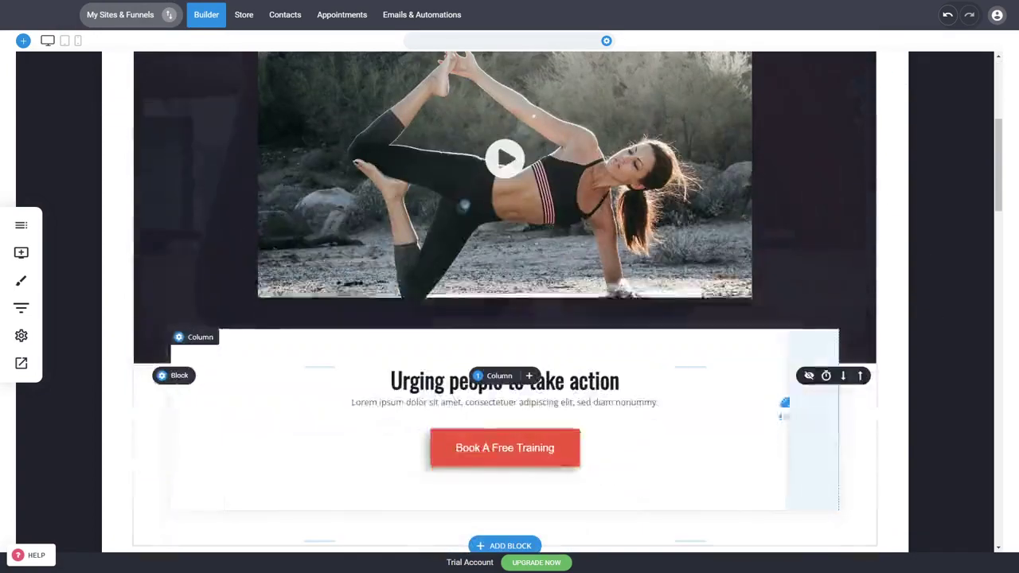
{"action": "scroll", "coordinate": [908, 387], "scroll_direction": "down", "scroll_amount": 4}
{"action": "scroll", "coordinate": [371, 205], "scroll_direction": "down", "scroll_amount": 5}
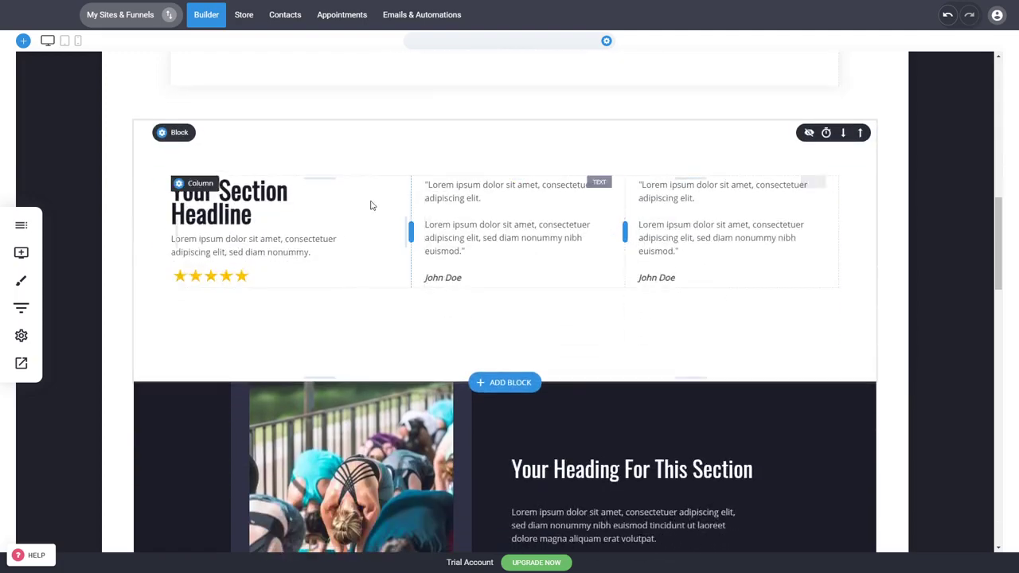
{"action": "scroll", "coordinate": [626, 398], "scroll_direction": "down", "scroll_amount": 2}
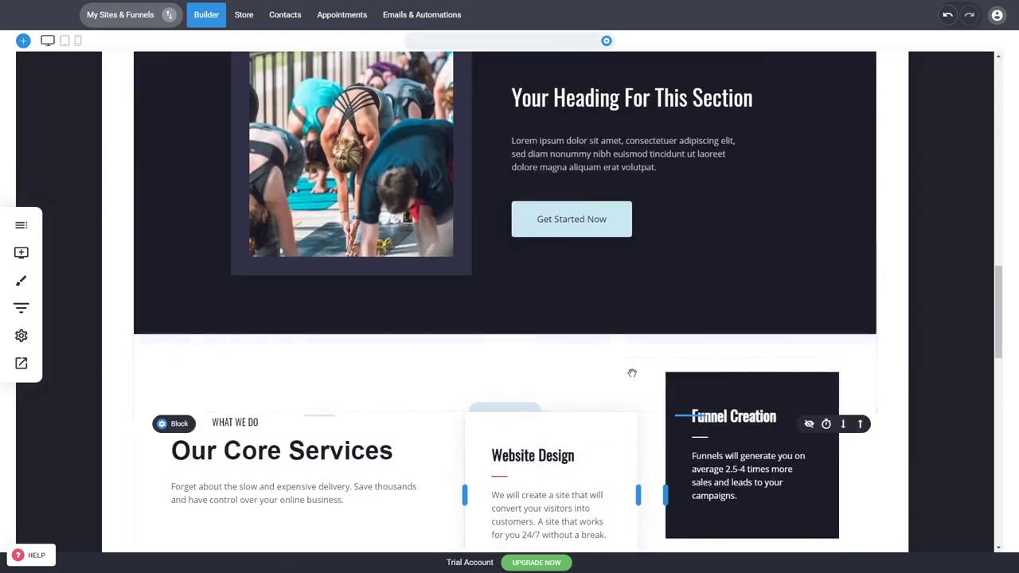
{"action": "double_click", "coordinate": [326, 455]}
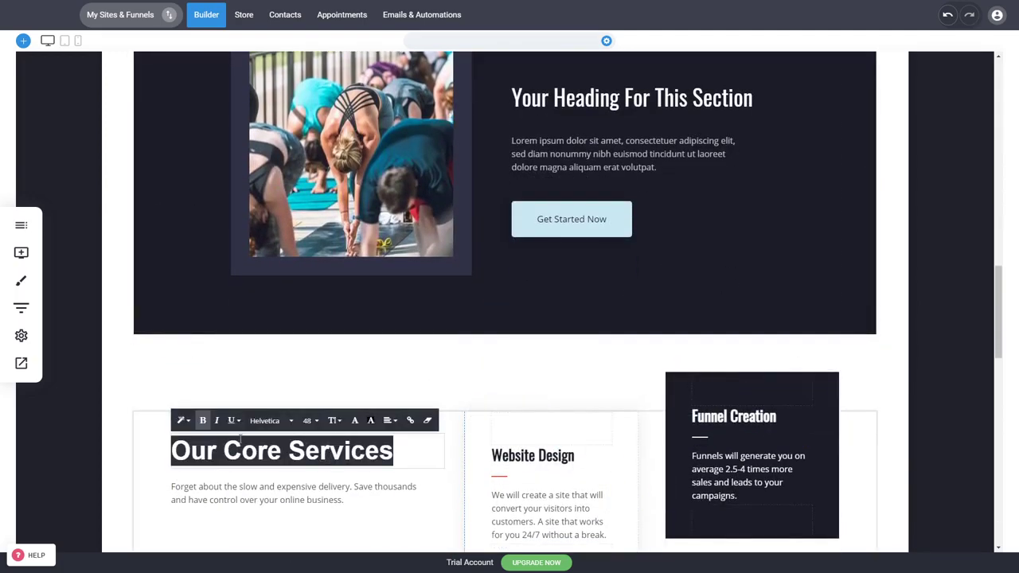
{"action": "left_click", "coordinate": [429, 422]}
{"action": "triple_click", "coordinate": [244, 449]}
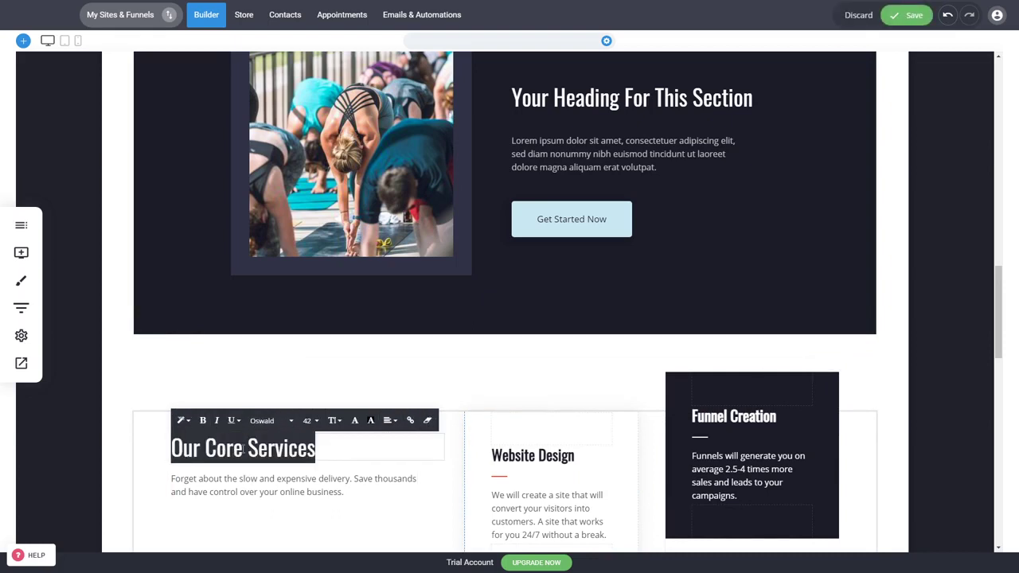
{"action": "left_click", "coordinate": [203, 422]}
{"action": "left_click", "coordinate": [133, 467]}
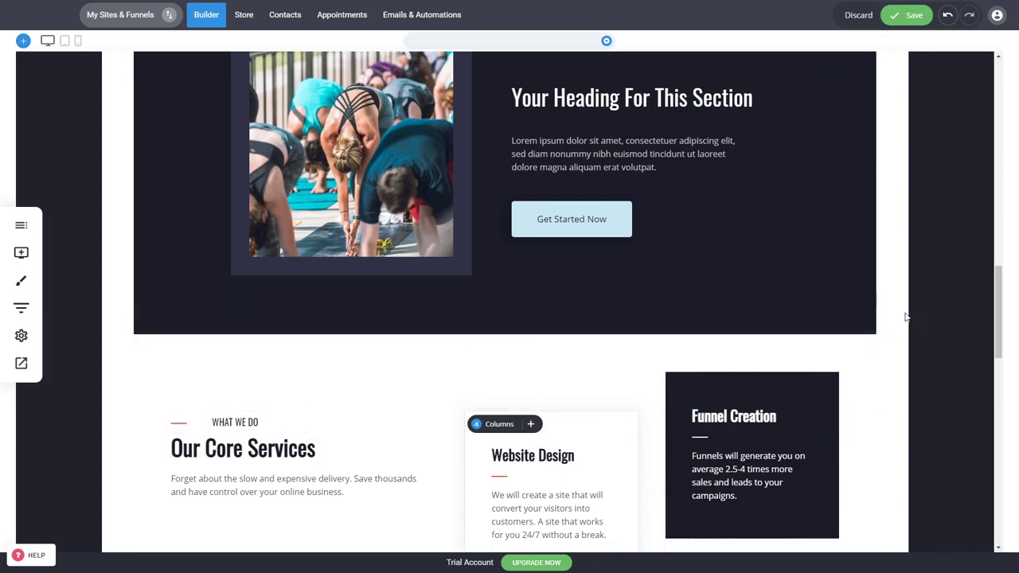
Set the button color of "Get Started Now" beside the yoga class image to the red global color.
{"action": "scroll", "coordinate": [903, 316], "scroll_direction": "up", "scroll_amount": 3}
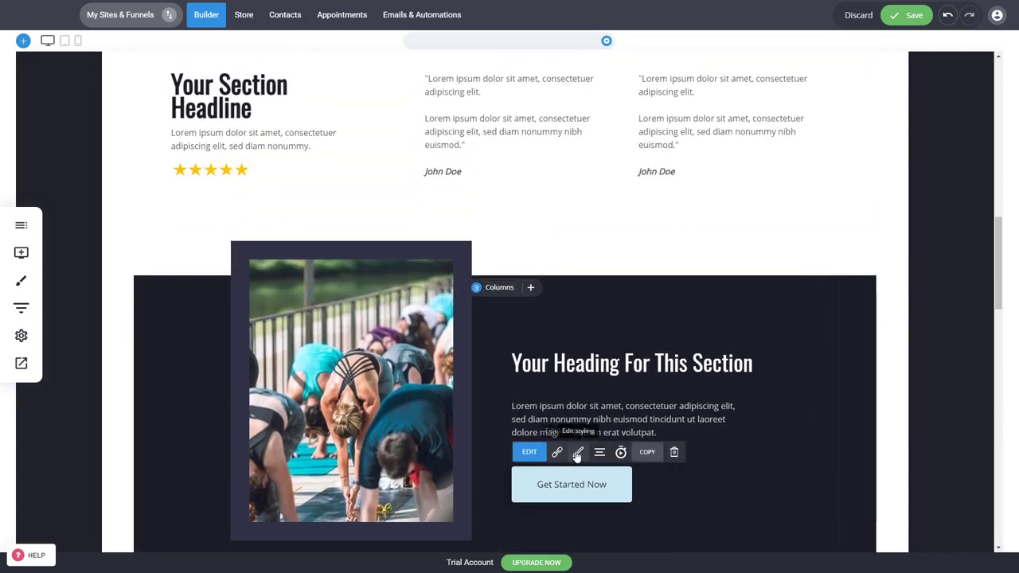
{"action": "left_click", "coordinate": [578, 451]}
{"action": "left_click", "coordinate": [807, 62]}
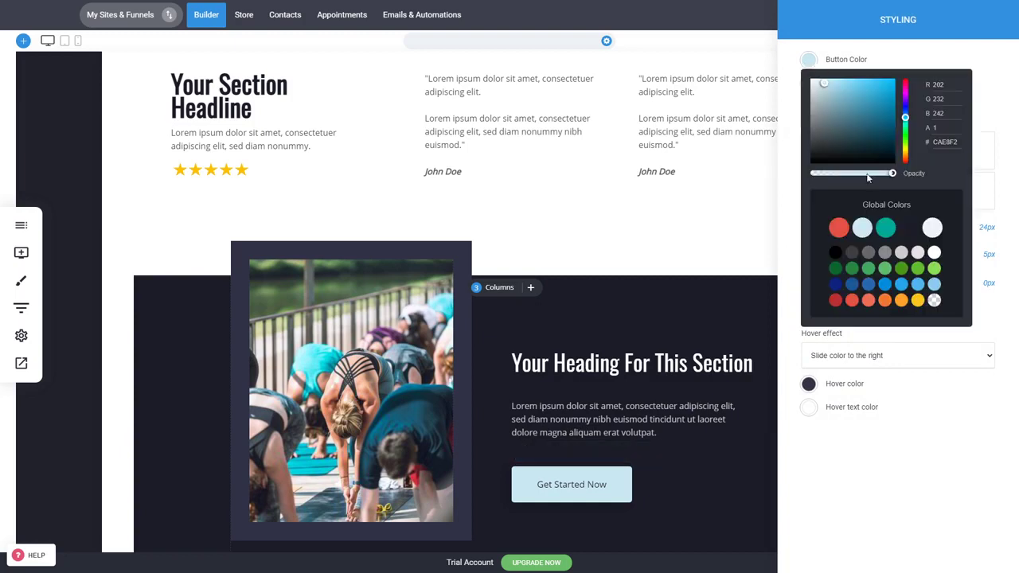
{"action": "left_click", "coordinate": [839, 230]}
{"action": "left_click", "coordinate": [802, 230]}
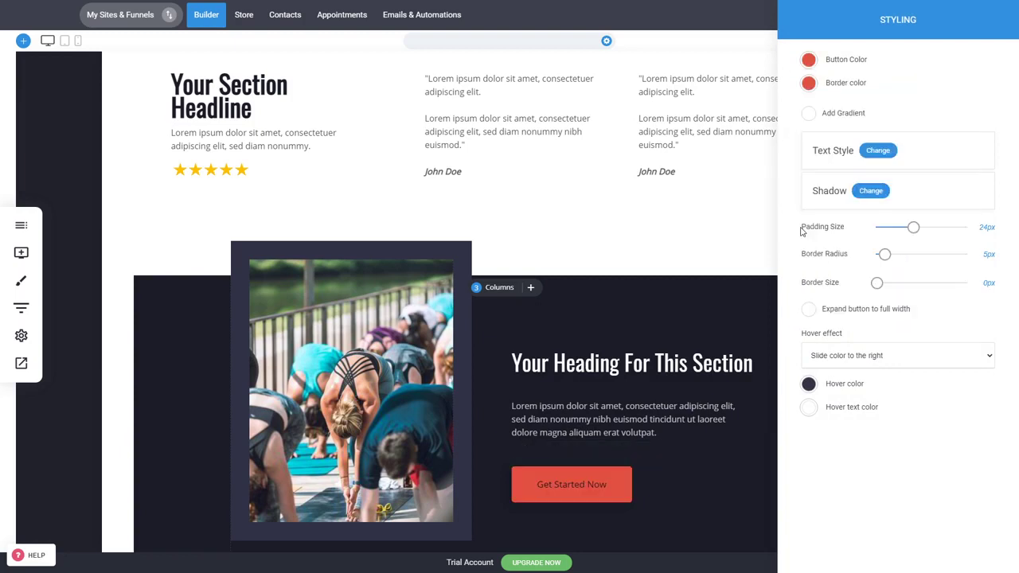
Set the text color of the "Get Started Now" button beside the yoga class image to white.
{"action": "left_click", "coordinate": [878, 150]}
{"action": "left_click", "coordinate": [837, 61]}
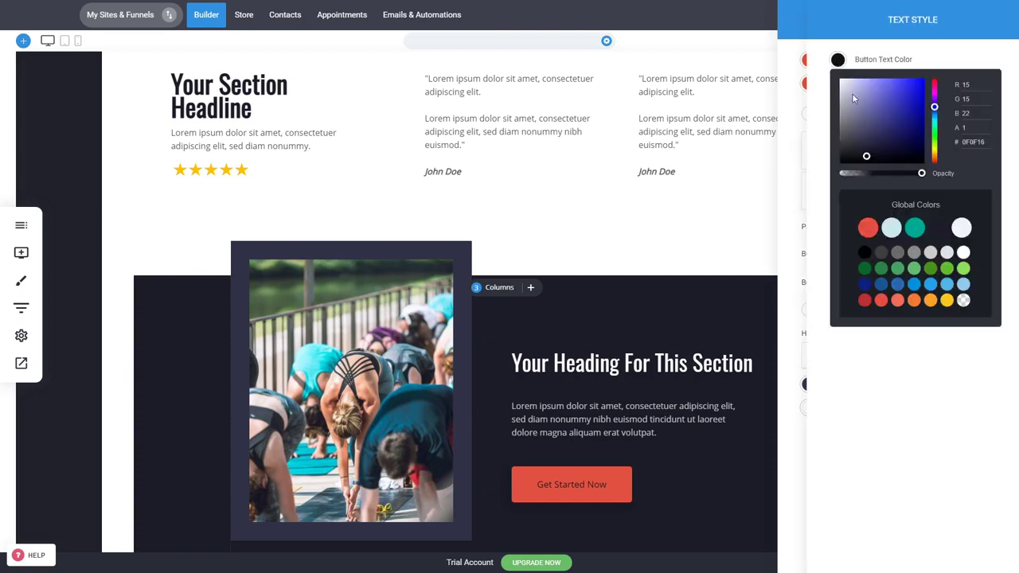
{"action": "left_click_drag", "start_coordinate": [855, 96], "coordinate": [833, 70]}
{"action": "left_click", "coordinate": [787, 130]}
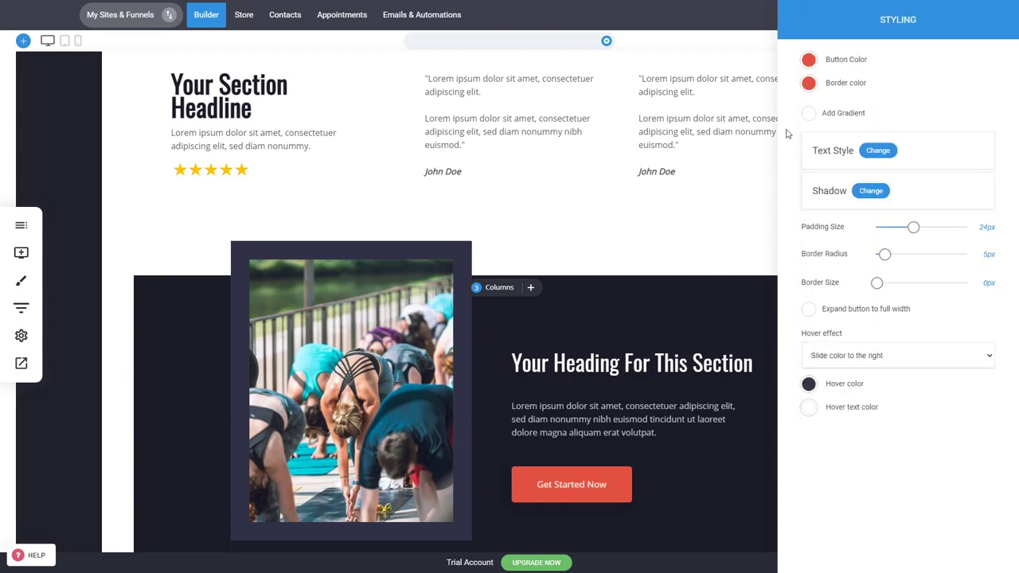
{"action": "left_click", "coordinate": [682, 311]}
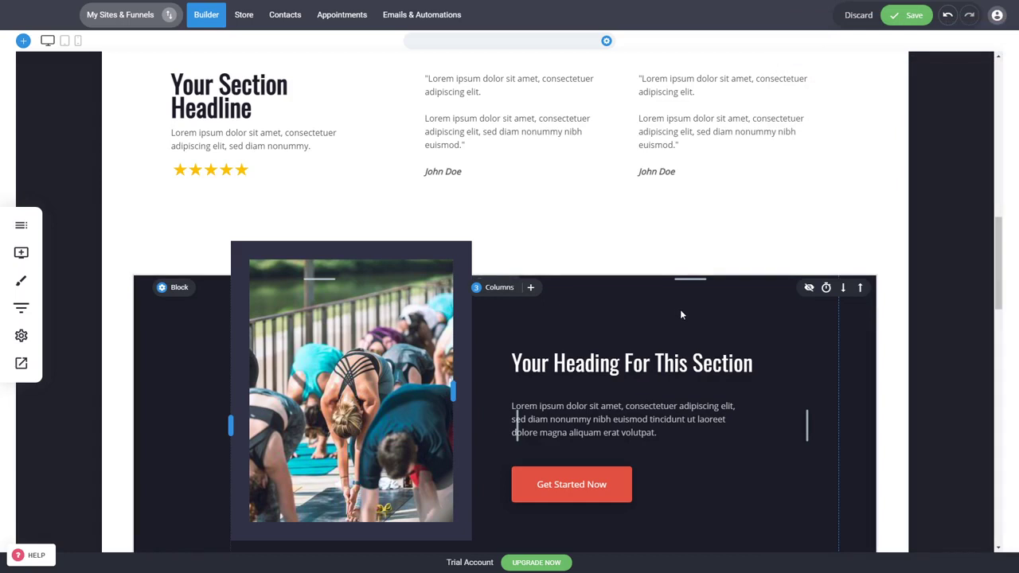
Delete the portrait images from all three testimonial cards in the "What Clients Say" section.
{"action": "scroll", "coordinate": [921, 348], "scroll_direction": "down", "scroll_amount": 7}
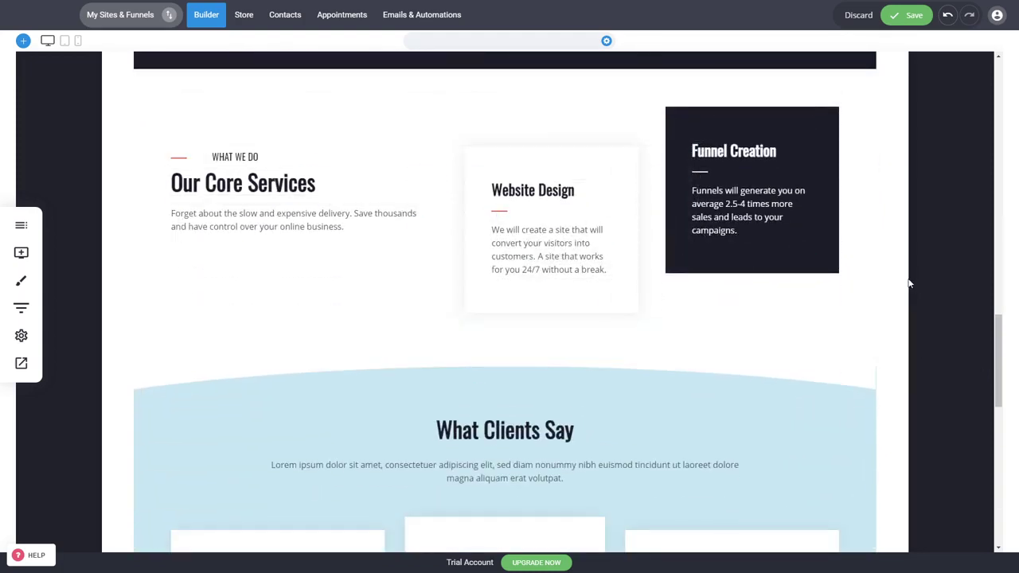
{"action": "scroll", "coordinate": [916, 279], "scroll_direction": "down", "scroll_amount": 1}
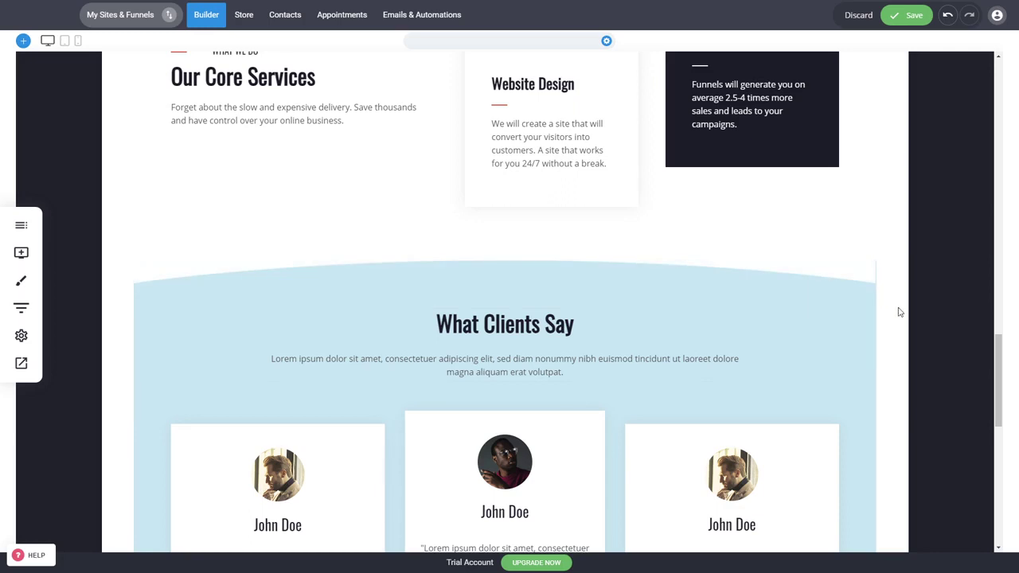
{"action": "scroll", "coordinate": [900, 312], "scroll_direction": "down", "scroll_amount": 1}
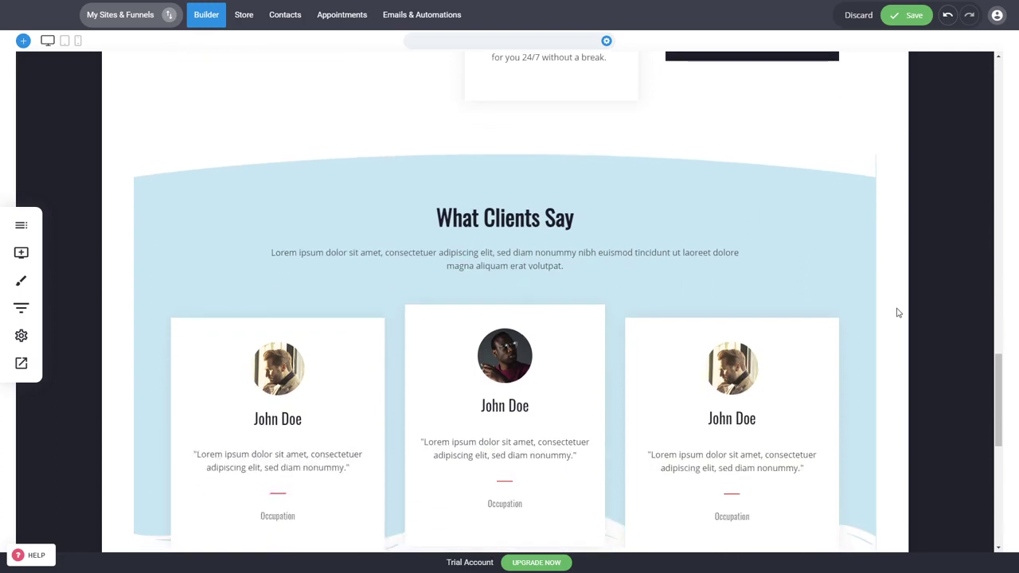
{"action": "scroll", "coordinate": [897, 313], "scroll_direction": "down", "scroll_amount": 1}
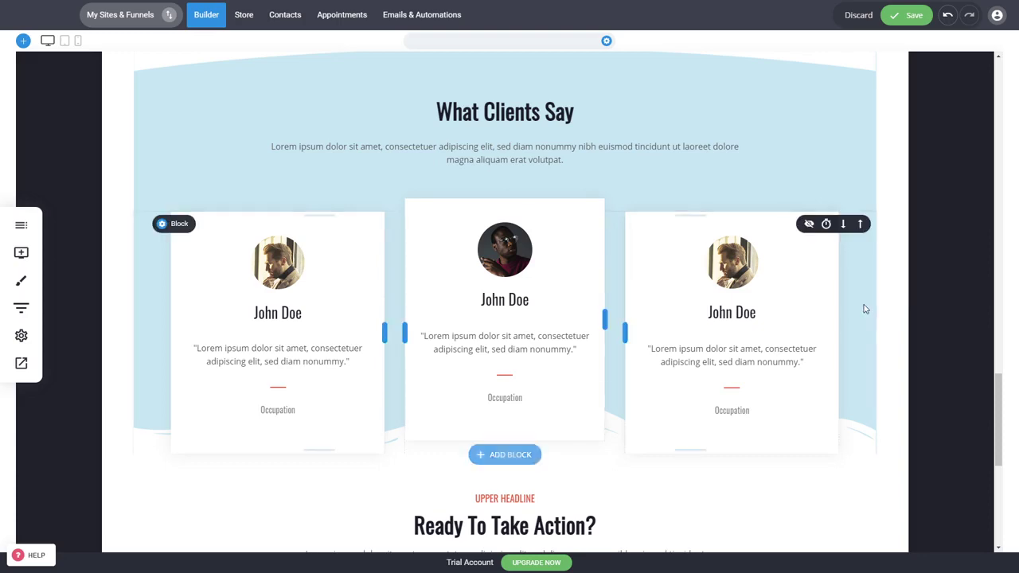
{"action": "left_click", "coordinate": [294, 255]}
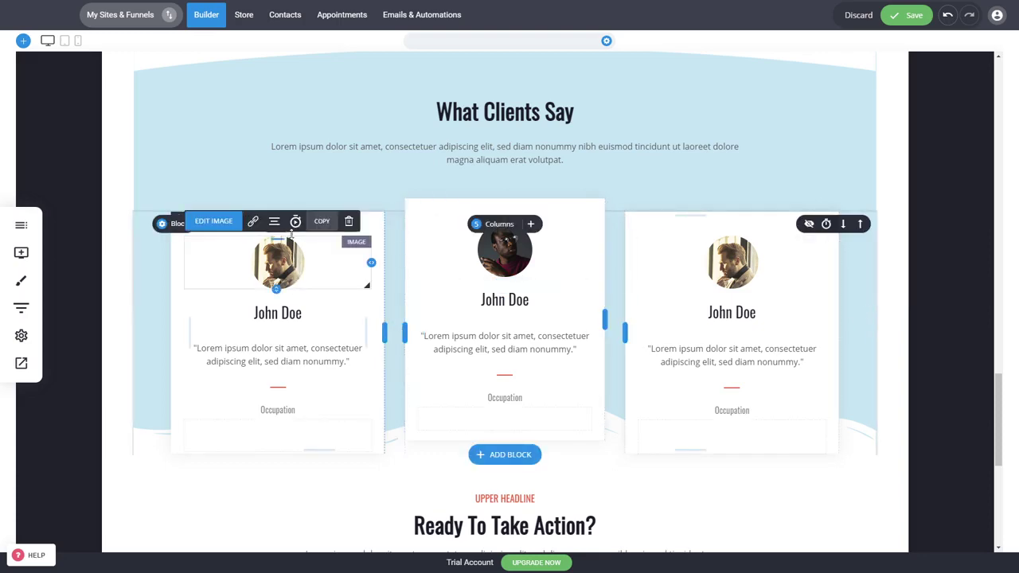
{"action": "left_click", "coordinate": [349, 220]}
{"action": "left_click", "coordinate": [535, 250]}
{"action": "left_click", "coordinate": [499, 262]}
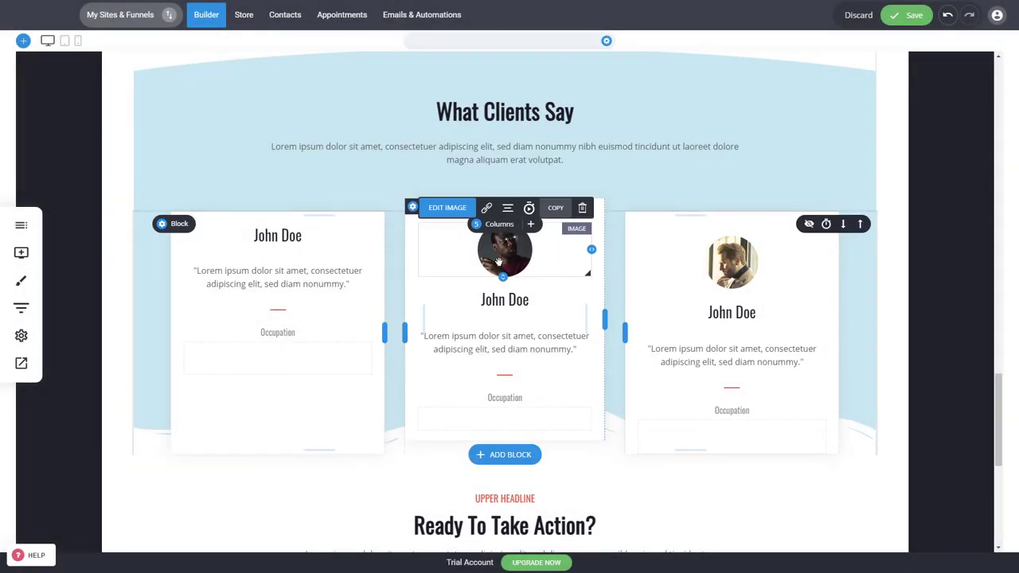
{"action": "left_click", "coordinate": [582, 208]}
{"action": "left_click", "coordinate": [542, 250]}
{"action": "left_click", "coordinate": [739, 271]}
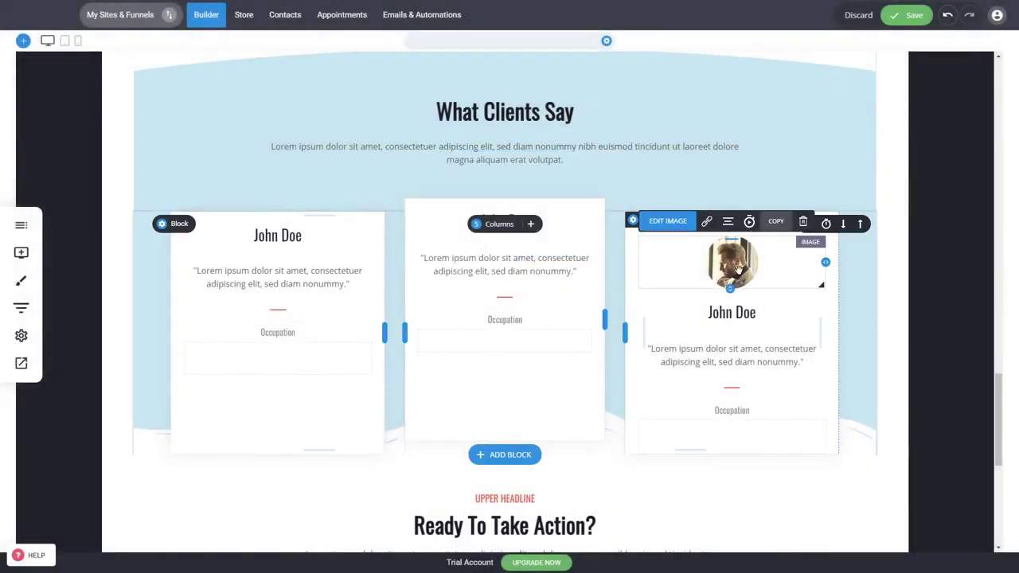
{"action": "left_click", "coordinate": [803, 222]}
{"action": "left_click", "coordinate": [543, 252]}
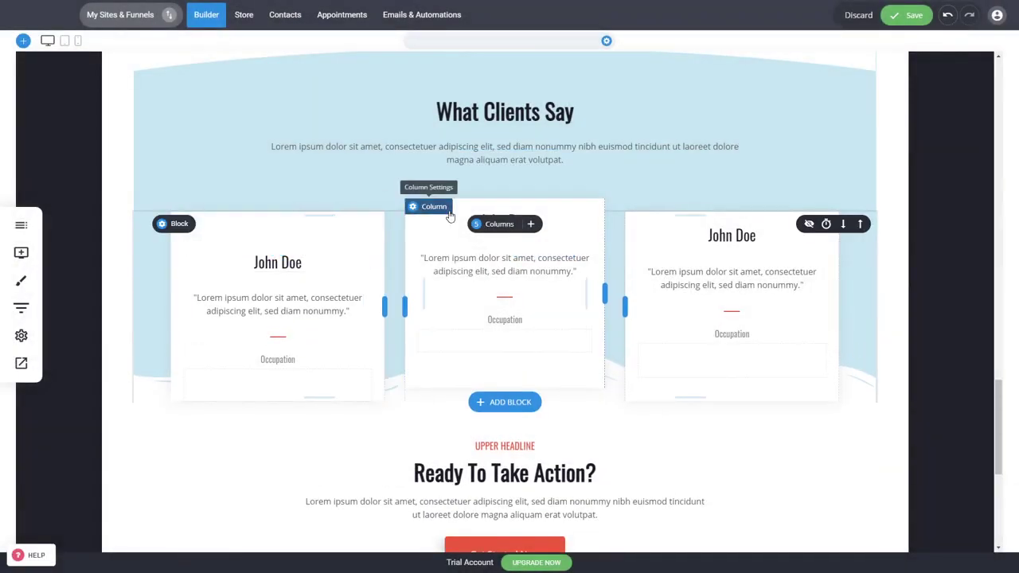
Increase the spacing above the client names in the middle and rightmost testimonial cards.
{"action": "left_click_drag", "start_coordinate": [464, 205], "coordinate": [465, 230]}
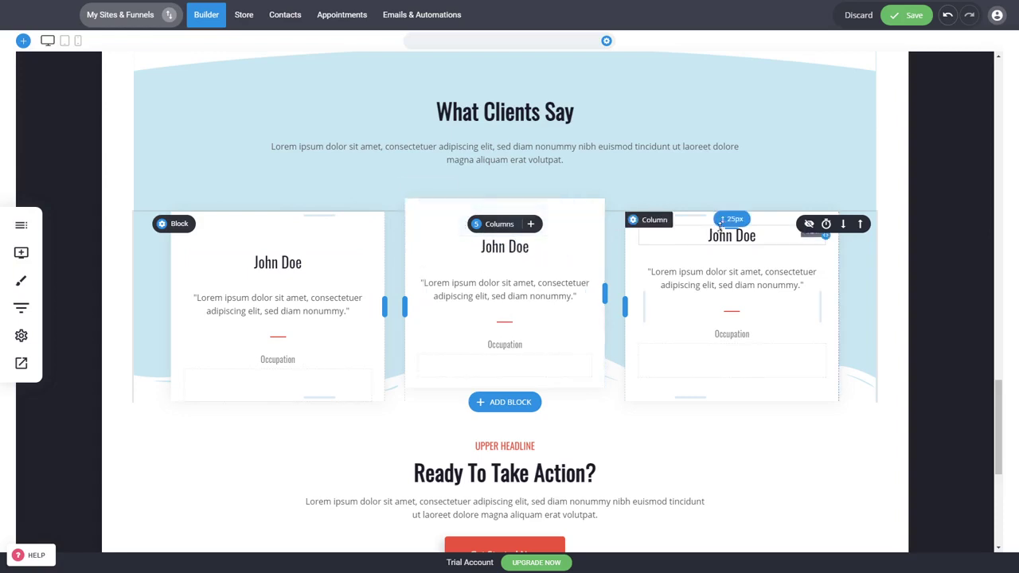
{"action": "left_click_drag", "start_coordinate": [721, 225], "coordinate": [725, 245]}
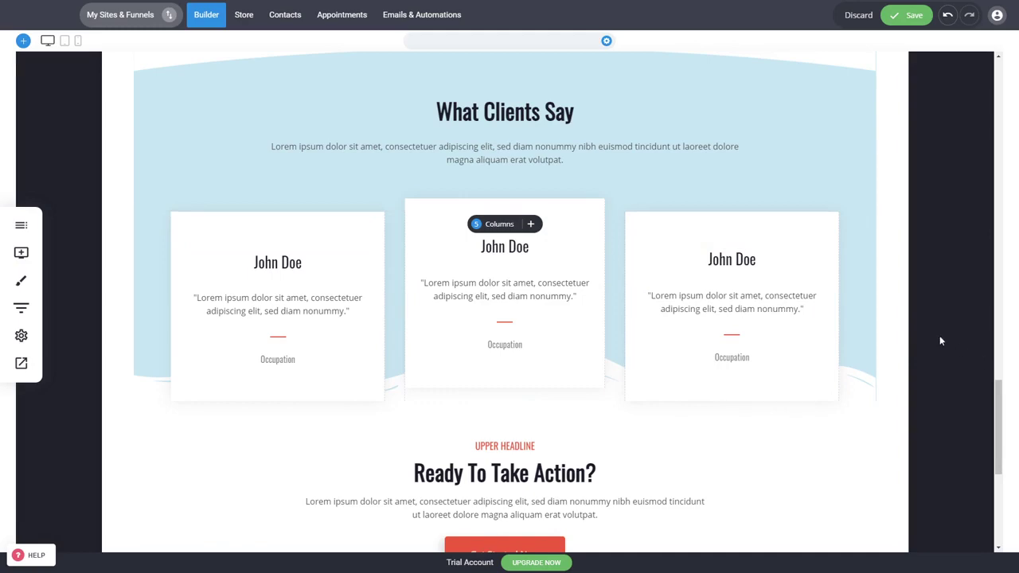
Inspect the text and link settings of the "Get Started Now" button under "Ready To Take Action?" without changing them.
{"action": "scroll", "coordinate": [797, 343], "scroll_direction": "up", "scroll_amount": 6}
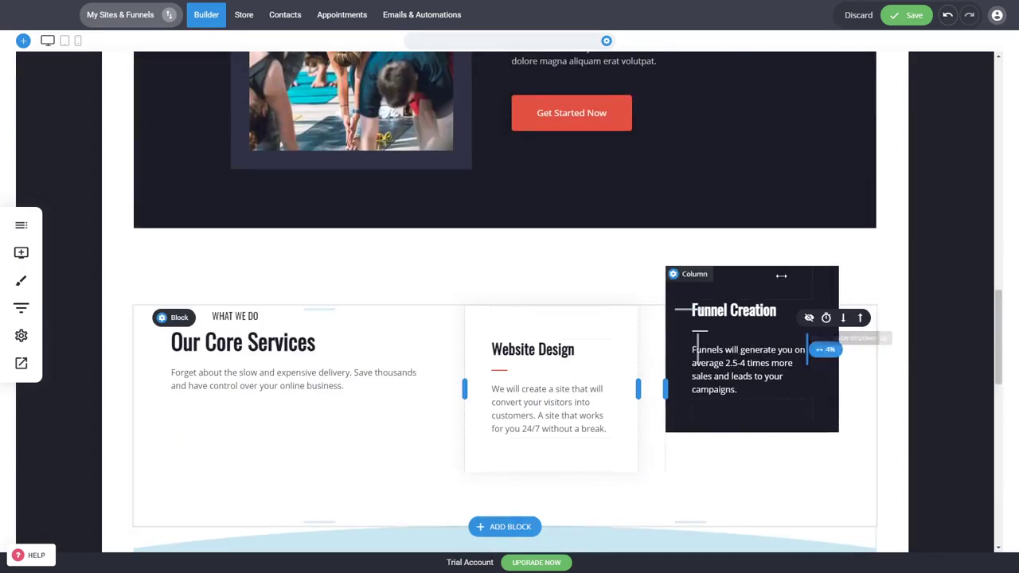
{"action": "scroll", "coordinate": [942, 317], "scroll_direction": "down", "scroll_amount": 5}
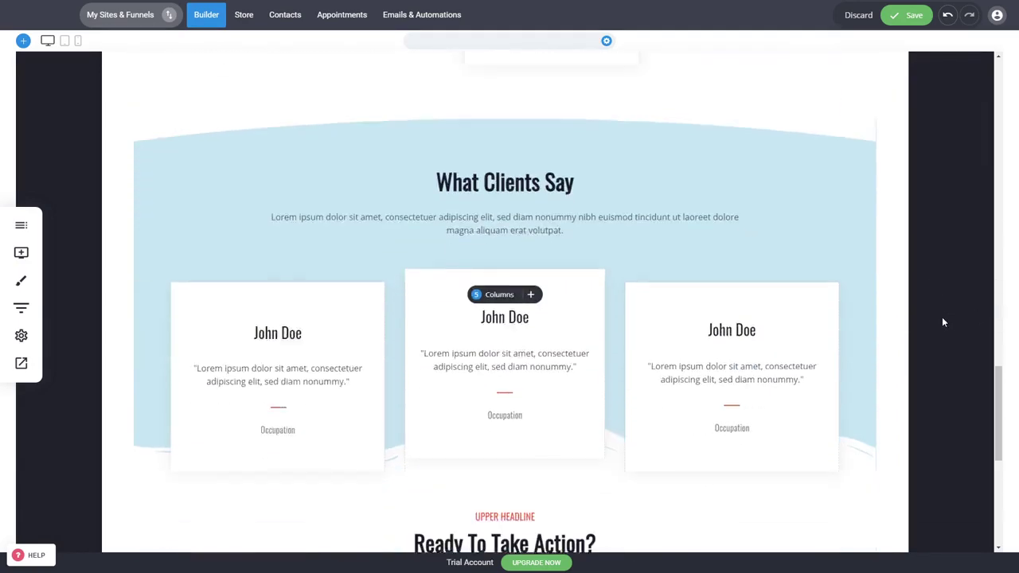
{"action": "scroll", "coordinate": [942, 317], "scroll_direction": "down", "scroll_amount": 3}
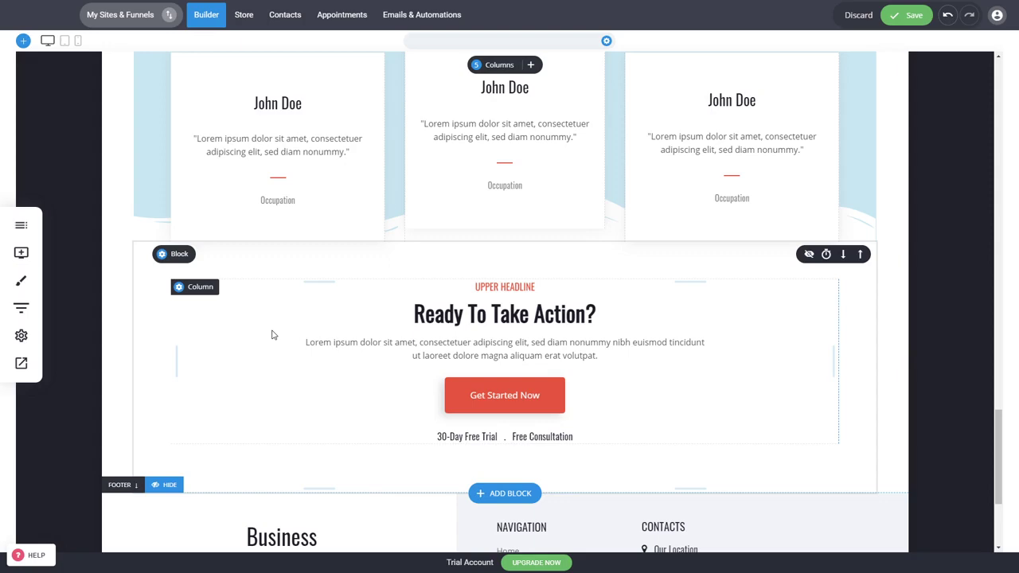
{"action": "scroll", "coordinate": [271, 334], "scroll_direction": "up", "scroll_amount": 5}
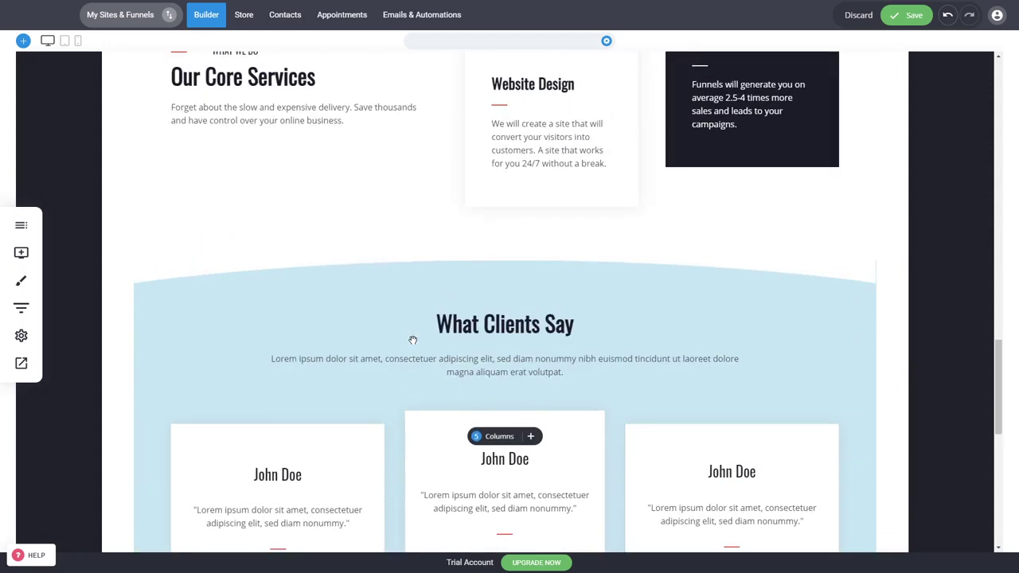
{"action": "scroll", "coordinate": [412, 339], "scroll_direction": "down", "scroll_amount": 5}
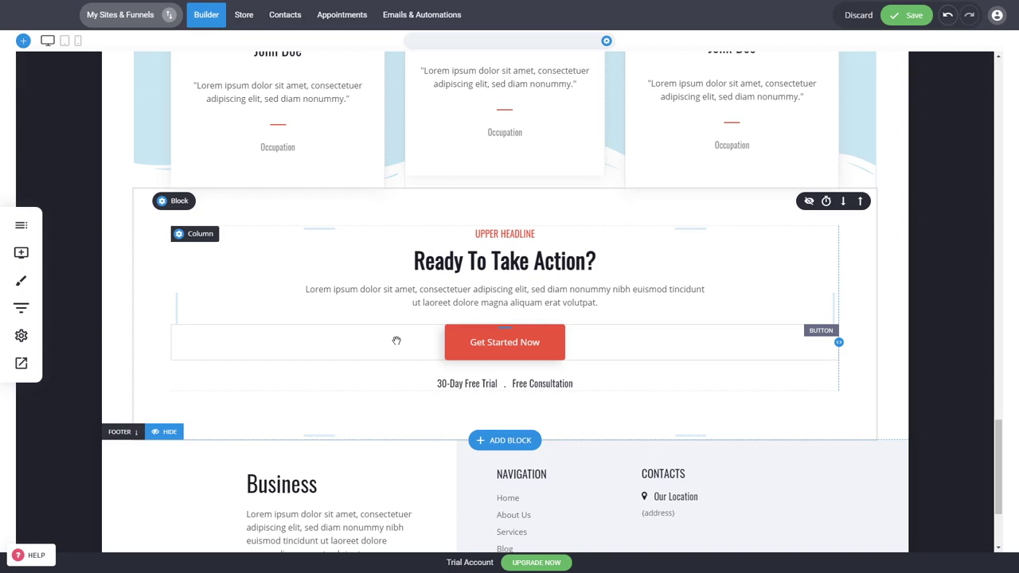
{"action": "left_click", "coordinate": [485, 351]}
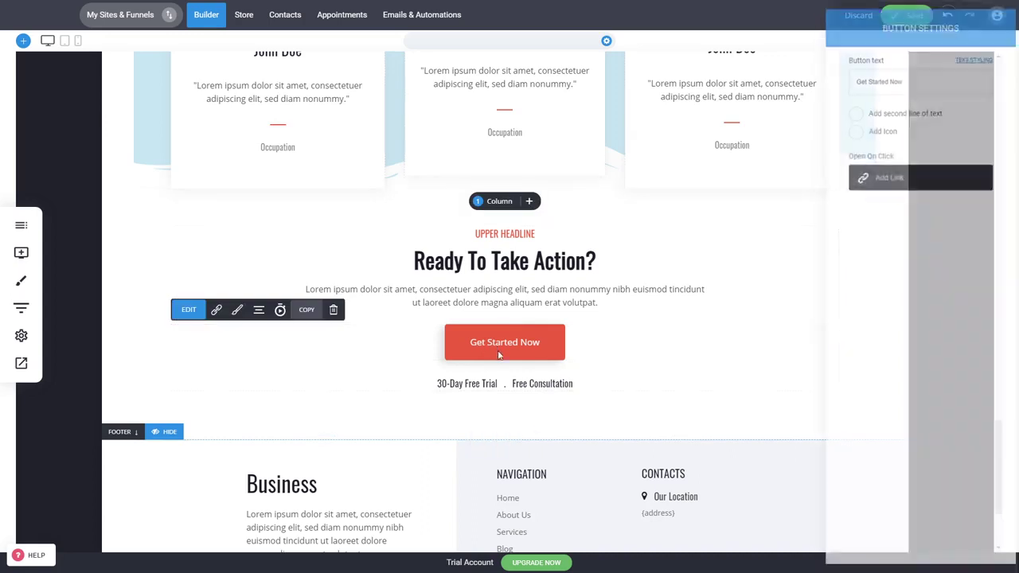
{"action": "left_click_drag", "start_coordinate": [921, 77], "coordinate": [812, 91]}
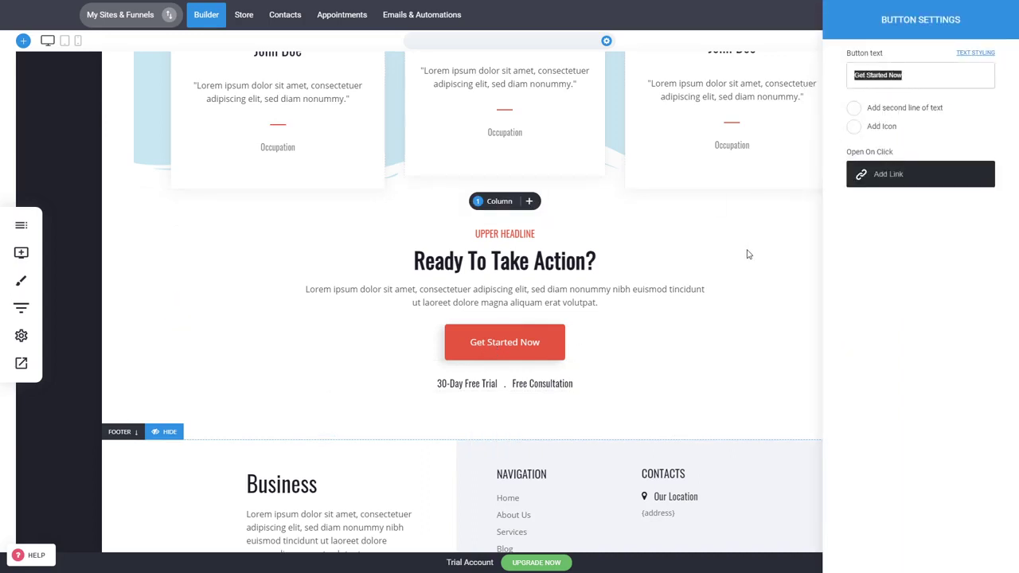
{"action": "left_click", "coordinate": [749, 253]}
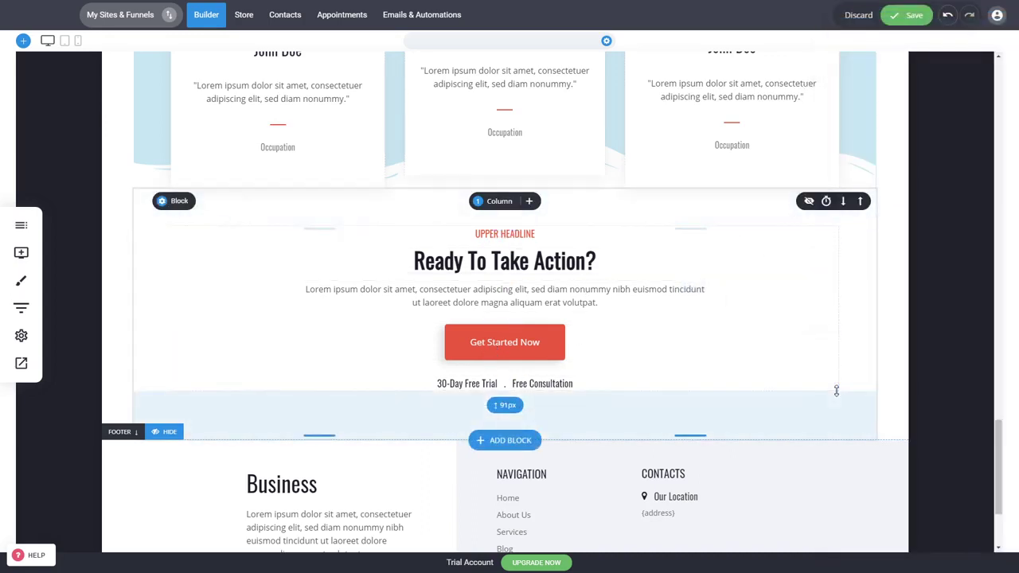
Return to the page header and save the landing page.
{"action": "scroll", "coordinate": [839, 391], "scroll_direction": "up", "scroll_amount": 4}
{"action": "left_click_drag", "start_coordinate": [998, 449], "coordinate": [992, 130]}
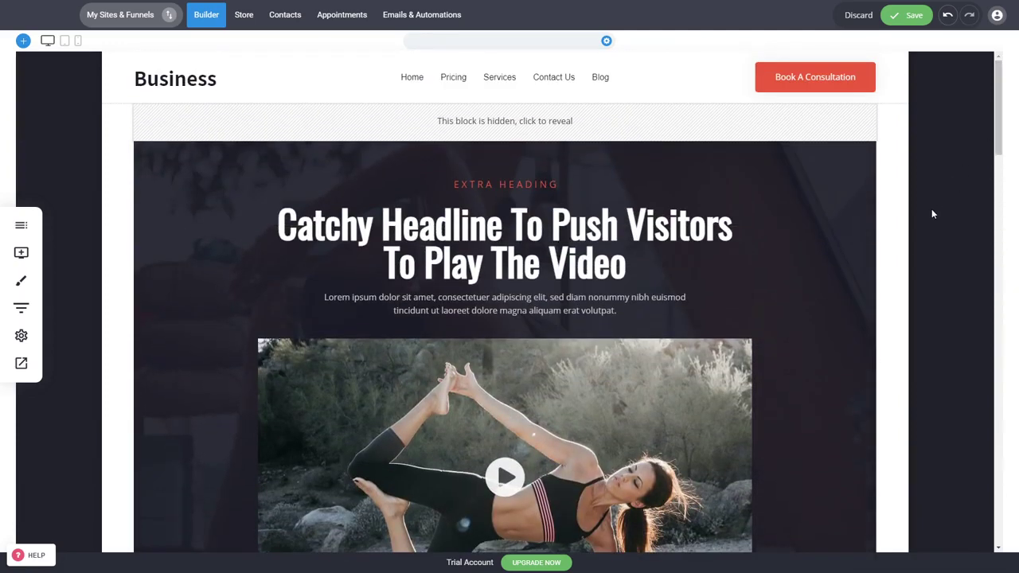
{"action": "key", "text": "ctrl+s"}
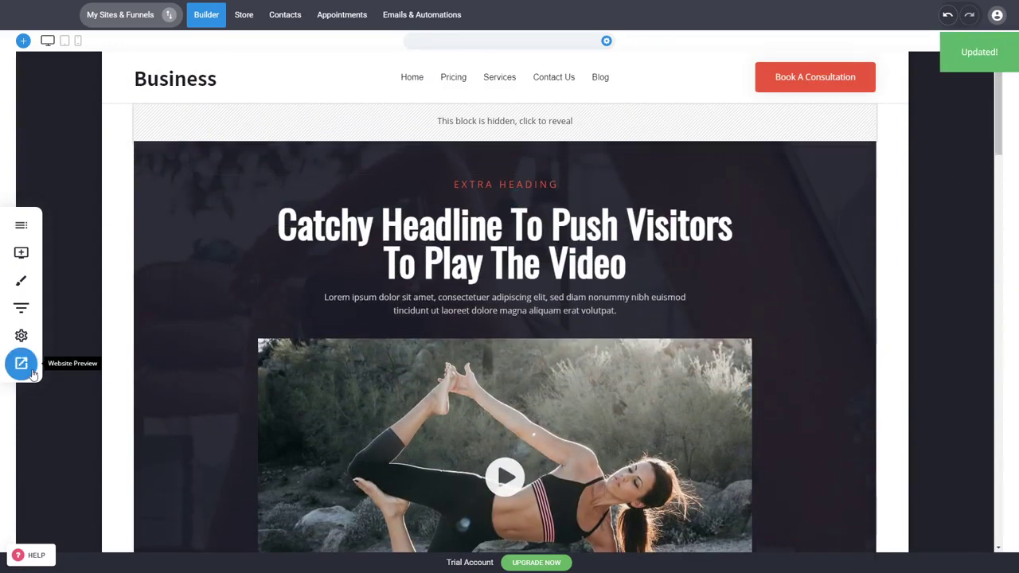
Preview the landing page from the video hero down to the "Our Core Services" section, then close the preview.
{"action": "left_click", "coordinate": [21, 364]}
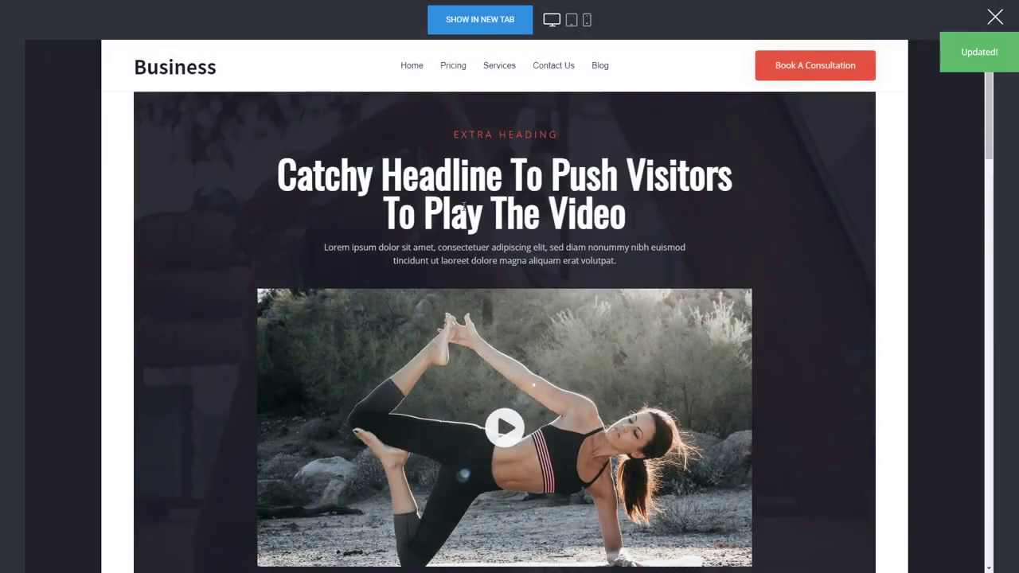
{"action": "scroll", "coordinate": [497, 390], "scroll_direction": "down", "scroll_amount": 3}
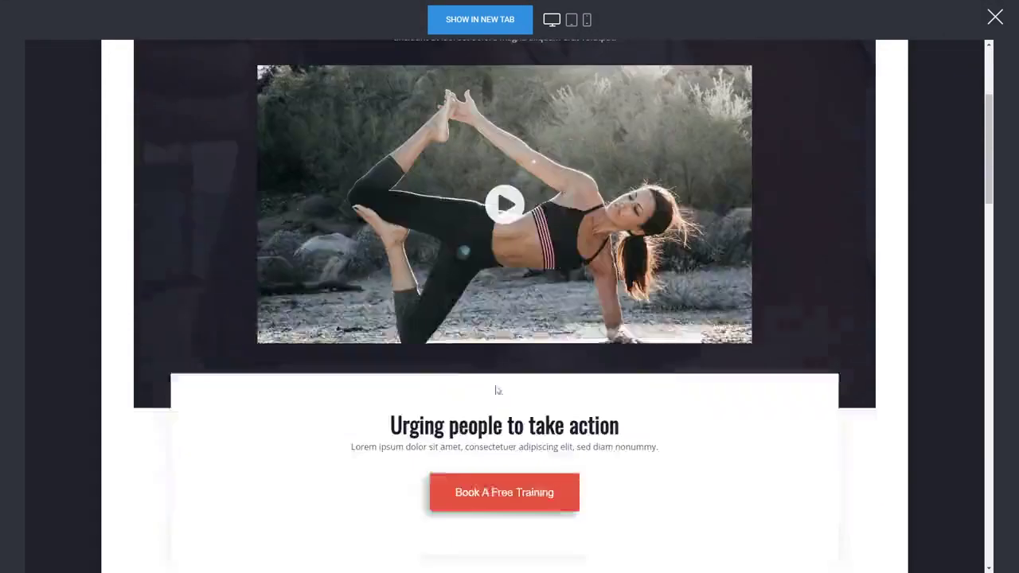
{"action": "scroll", "coordinate": [498, 390], "scroll_direction": "down", "scroll_amount": 3}
{"action": "scroll", "coordinate": [594, 406], "scroll_direction": "down", "scroll_amount": 3}
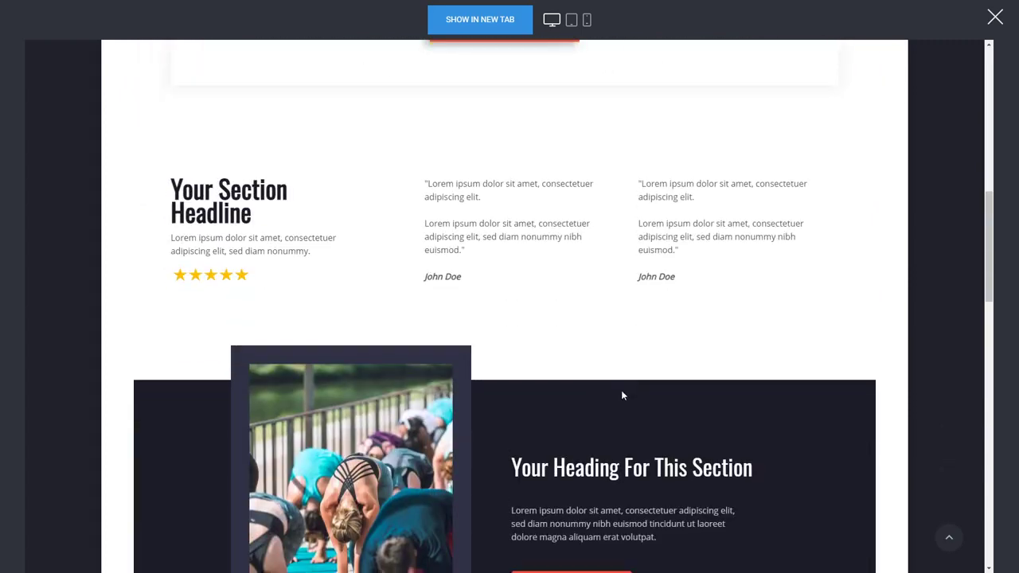
{"action": "scroll", "coordinate": [622, 395], "scroll_direction": "down", "scroll_amount": 3}
{"action": "scroll", "coordinate": [669, 375], "scroll_direction": "down", "scroll_amount": 3}
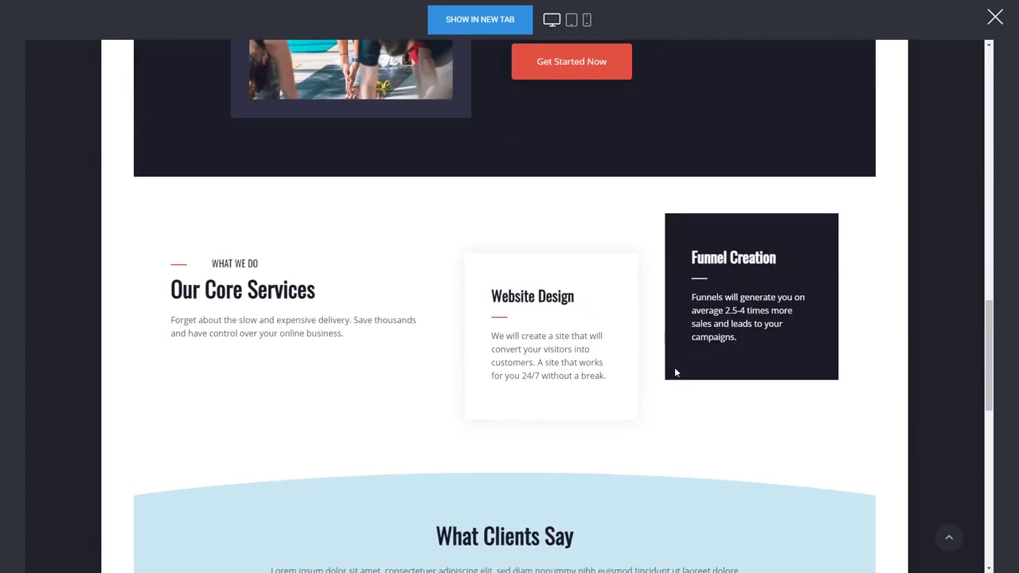
{"action": "left_click", "coordinate": [995, 16]}
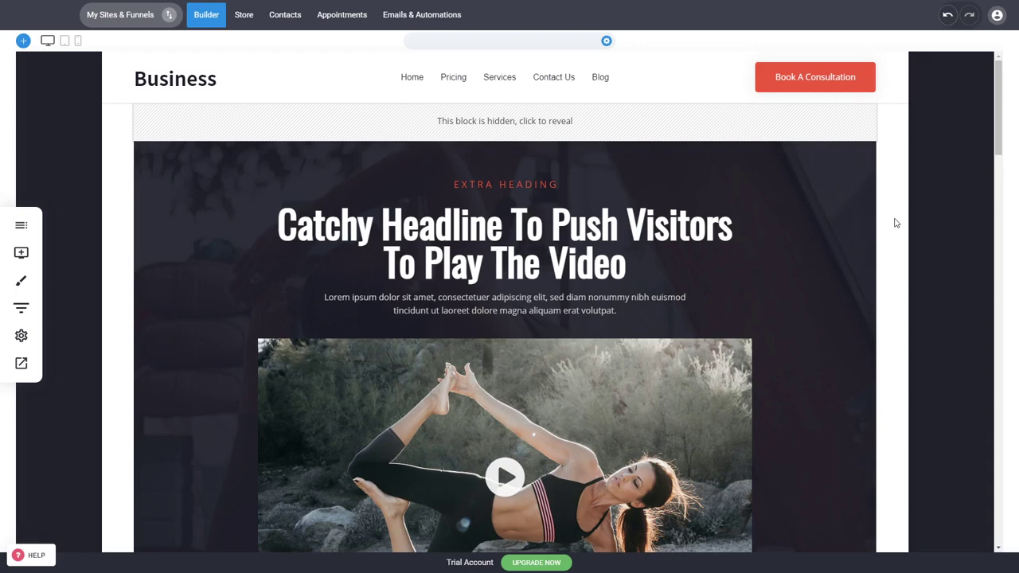
Reduce the spacing above the content of the "Your Section Headline" block and save the page.
{"action": "scroll", "coordinate": [836, 247], "scroll_direction": "down", "scroll_amount": 1}
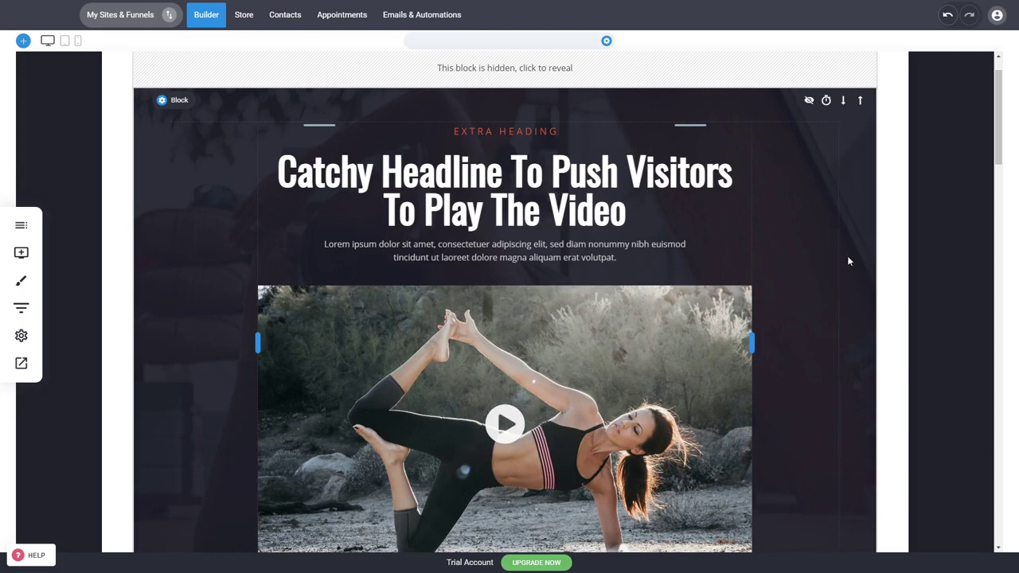
{"action": "scroll", "coordinate": [849, 260], "scroll_direction": "down", "scroll_amount": 5}
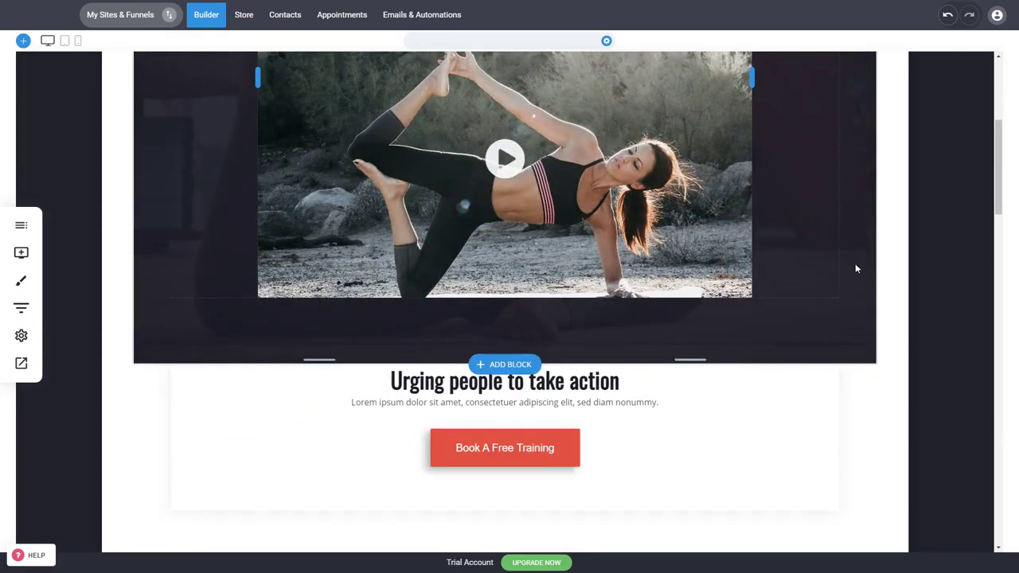
{"action": "scroll", "coordinate": [868, 271], "scroll_direction": "down", "scroll_amount": 4}
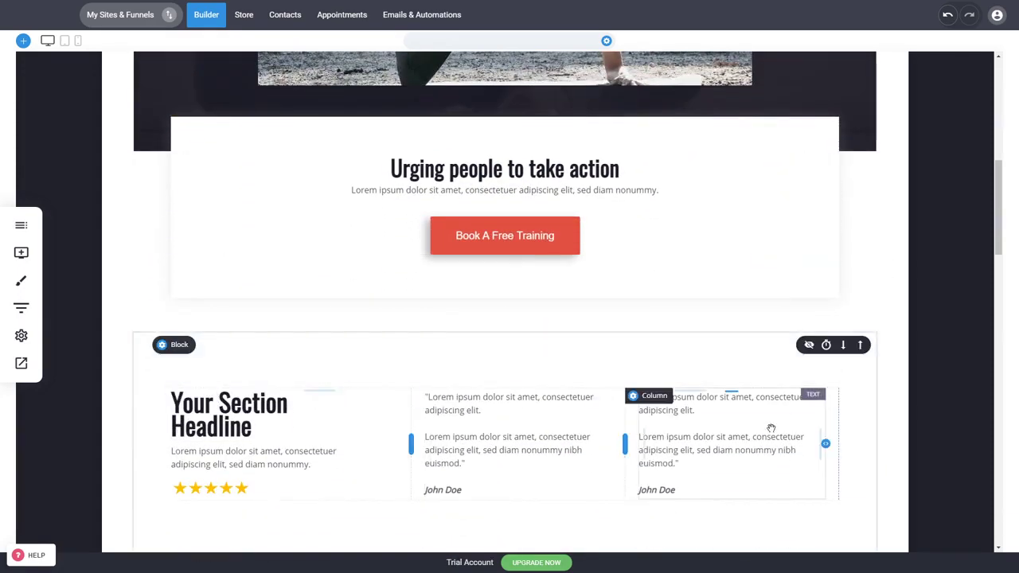
{"action": "left_click_drag", "start_coordinate": [613, 384], "coordinate": [611, 362]}
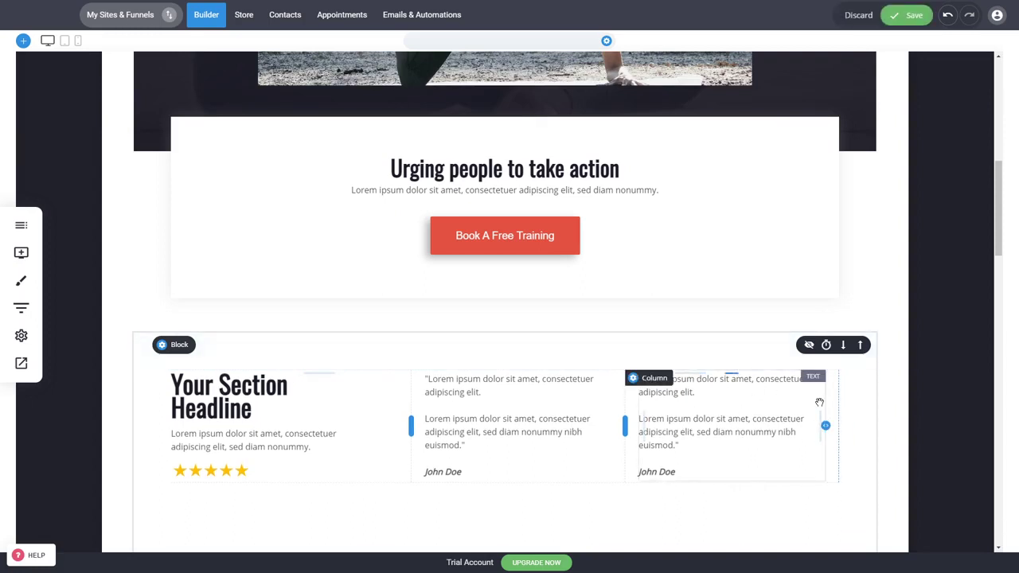
{"action": "key", "text": "ctrl+s"}
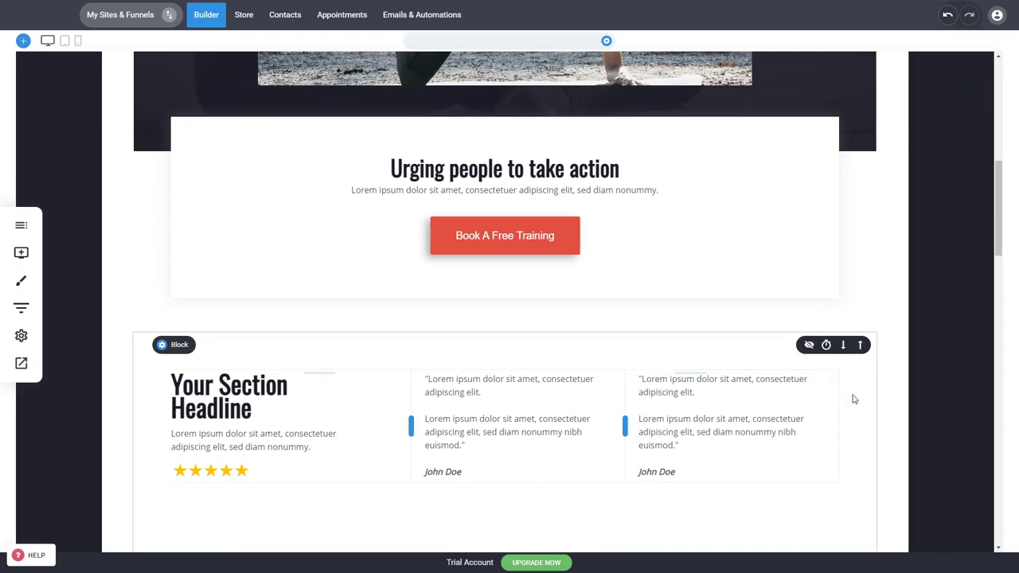
Review the page layout between the video hero and the "What Clients Say" section in the editor.
{"action": "scroll", "coordinate": [856, 398], "scroll_direction": "down", "scroll_amount": 3}
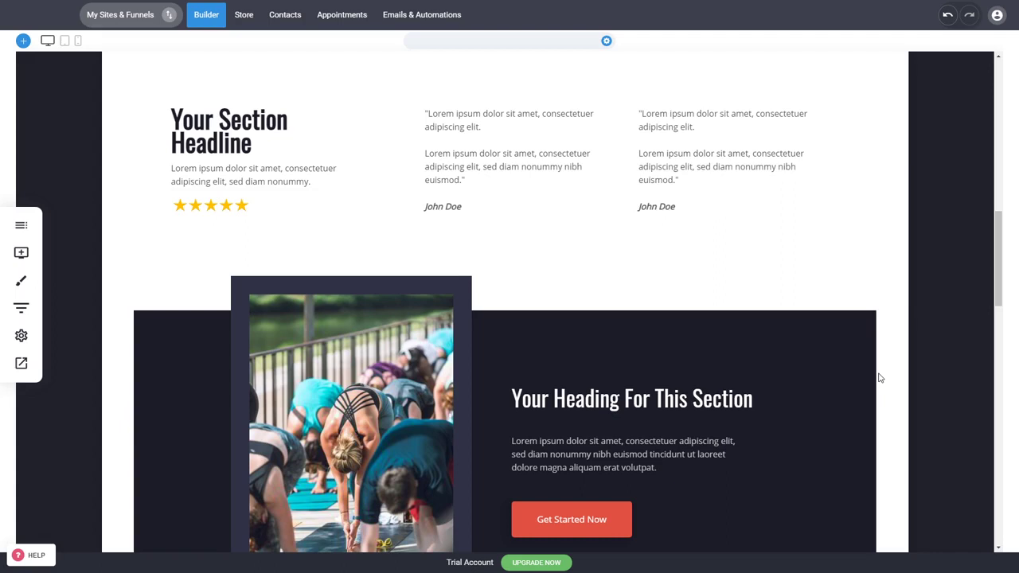
{"action": "scroll", "coordinate": [881, 379], "scroll_direction": "up", "scroll_amount": 3}
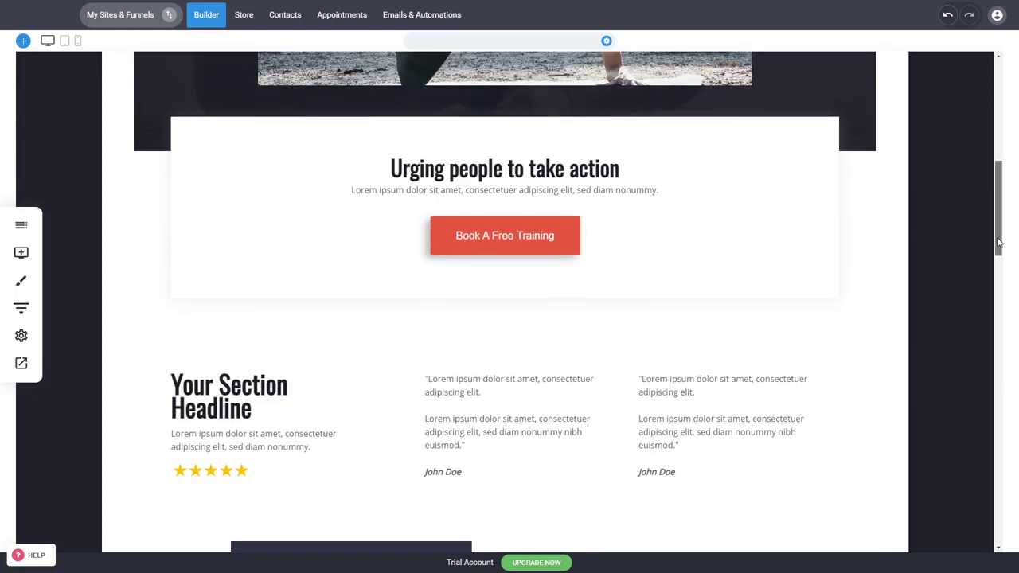
{"action": "left_click_drag", "start_coordinate": [1000, 243], "coordinate": [949, 337]}
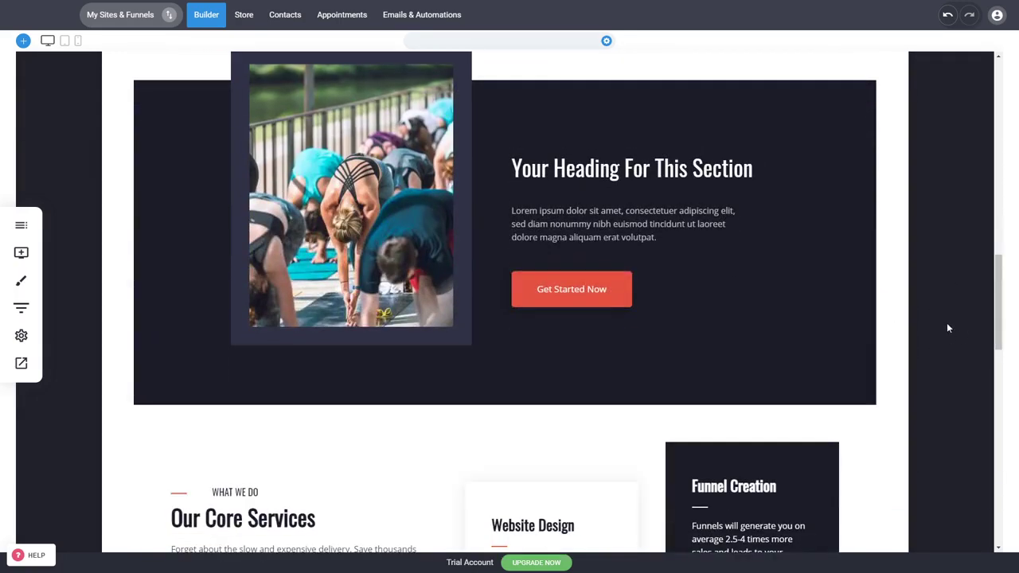
{"action": "scroll", "coordinate": [961, 322], "scroll_direction": "down", "scroll_amount": 4}
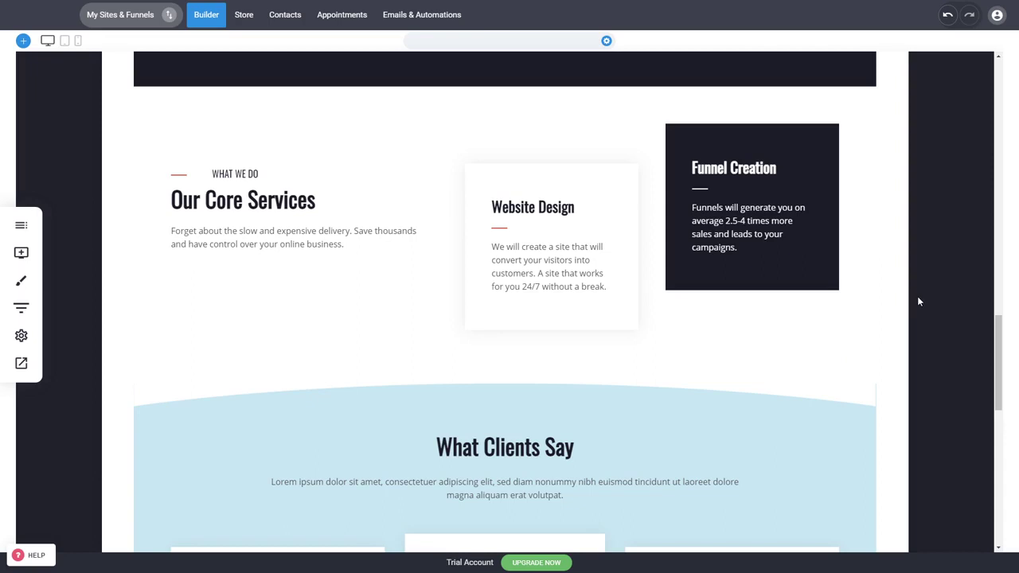
{"action": "scroll", "coordinate": [876, 283], "scroll_direction": "down", "scroll_amount": 4}
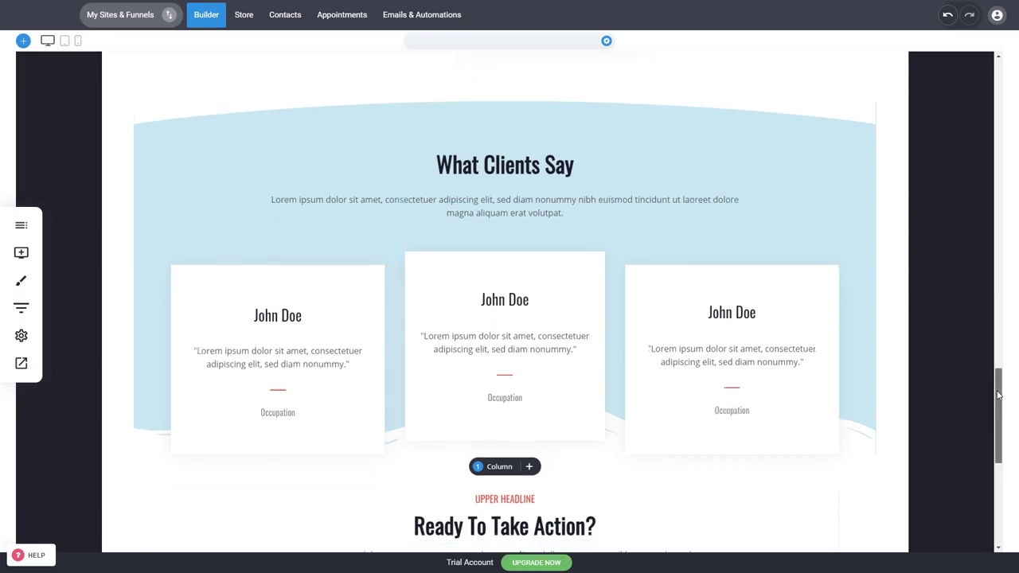
{"action": "left_click_drag", "start_coordinate": [999, 396], "coordinate": [989, 245]}
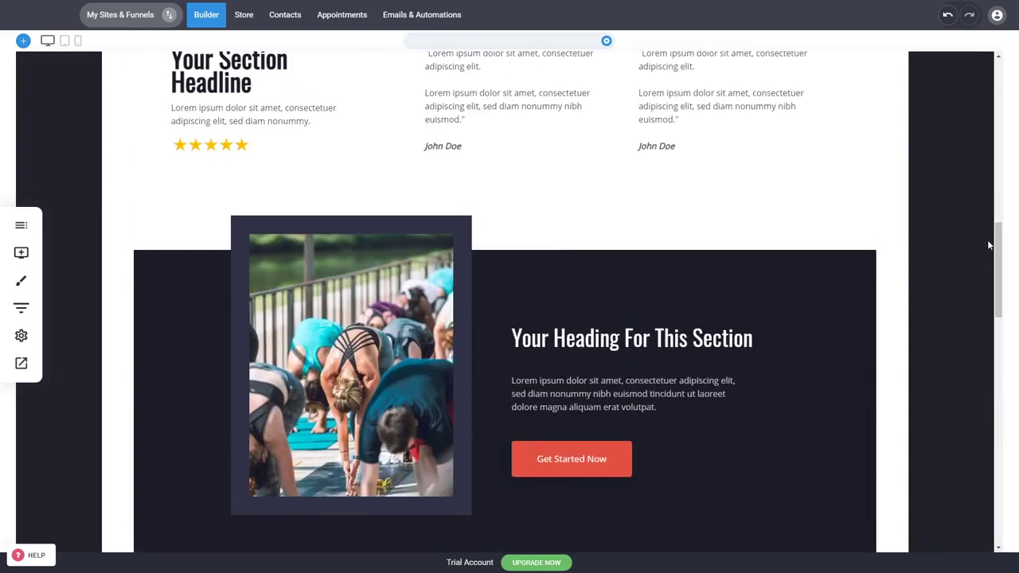
{"action": "scroll", "coordinate": [954, 232], "scroll_direction": "up", "scroll_amount": 4}
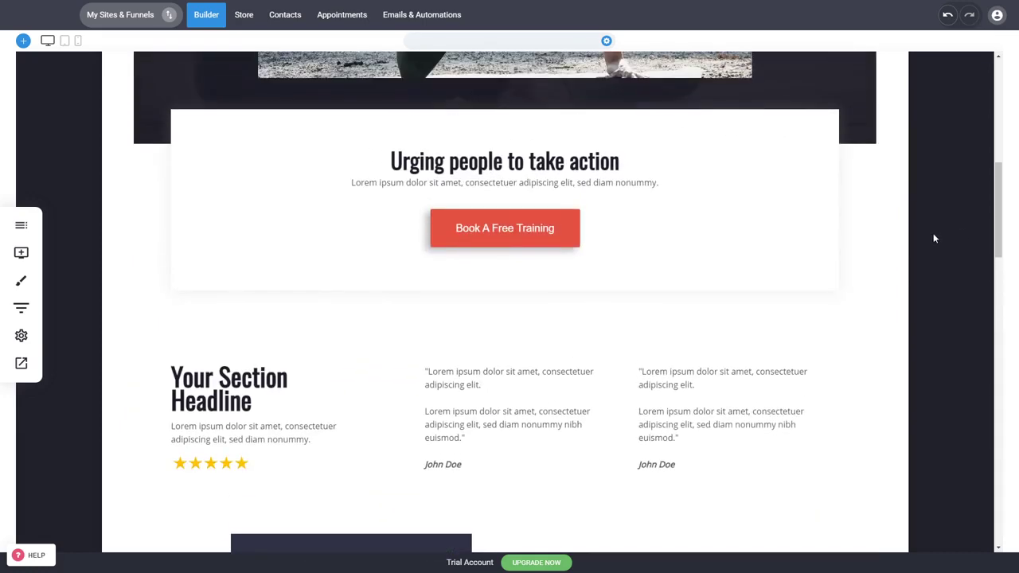
{"action": "scroll", "coordinate": [926, 239], "scroll_direction": "up", "scroll_amount": 4}
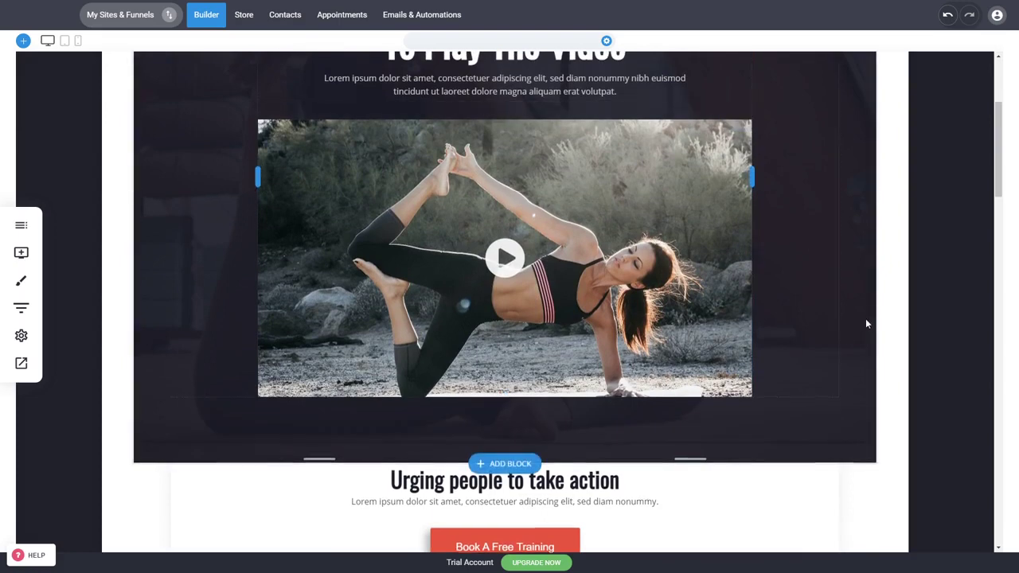
{"action": "scroll", "coordinate": [866, 324], "scroll_direction": "up", "scroll_amount": 3}
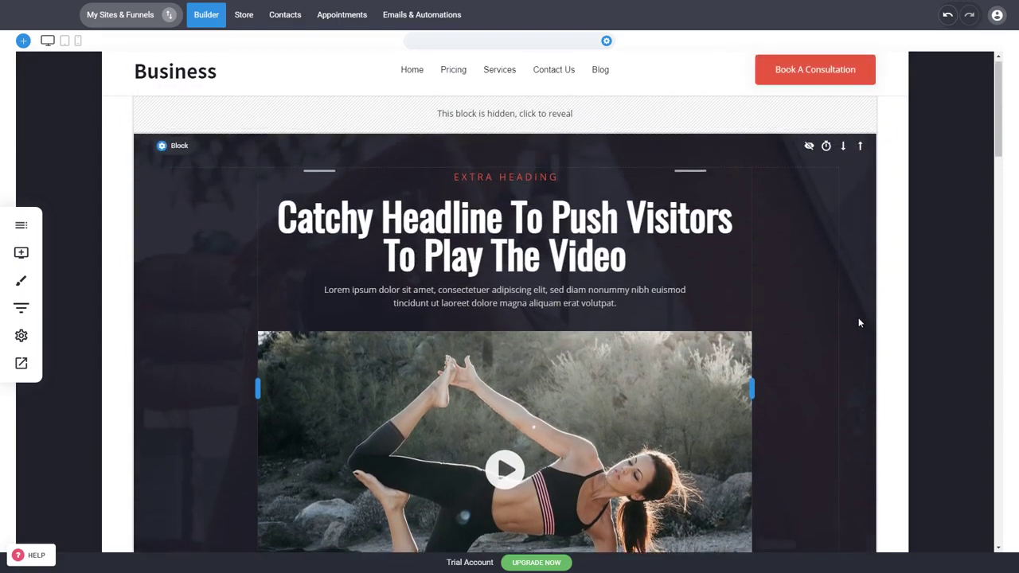
Browse the Hero, Services, Call To Action and Image & Text block templates for the spot below "Our Core Services", then close the library.
{"action": "scroll", "coordinate": [860, 322], "scroll_direction": "down", "scroll_amount": 5}
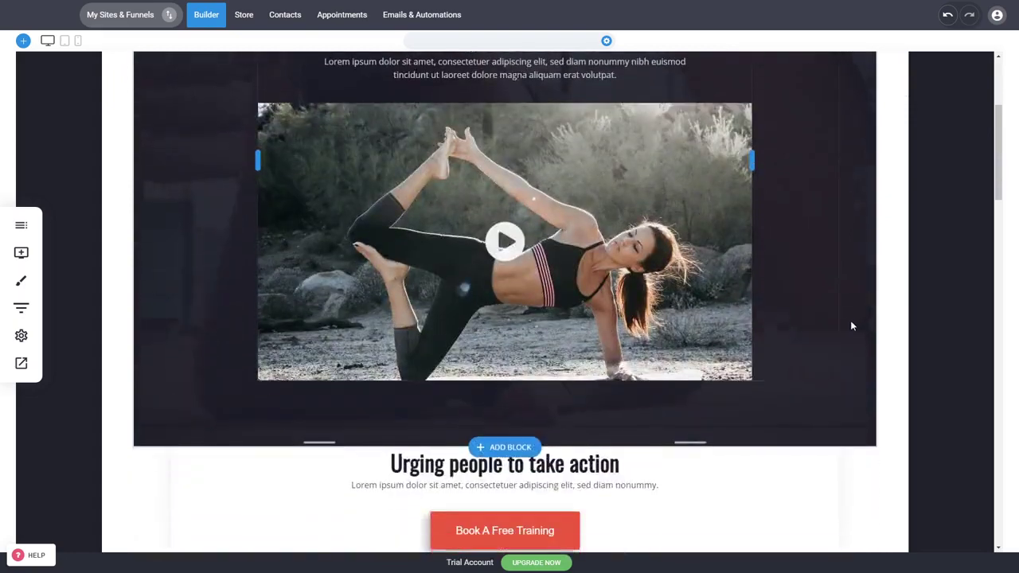
{"action": "scroll", "coordinate": [849, 327], "scroll_direction": "down", "scroll_amount": 3}
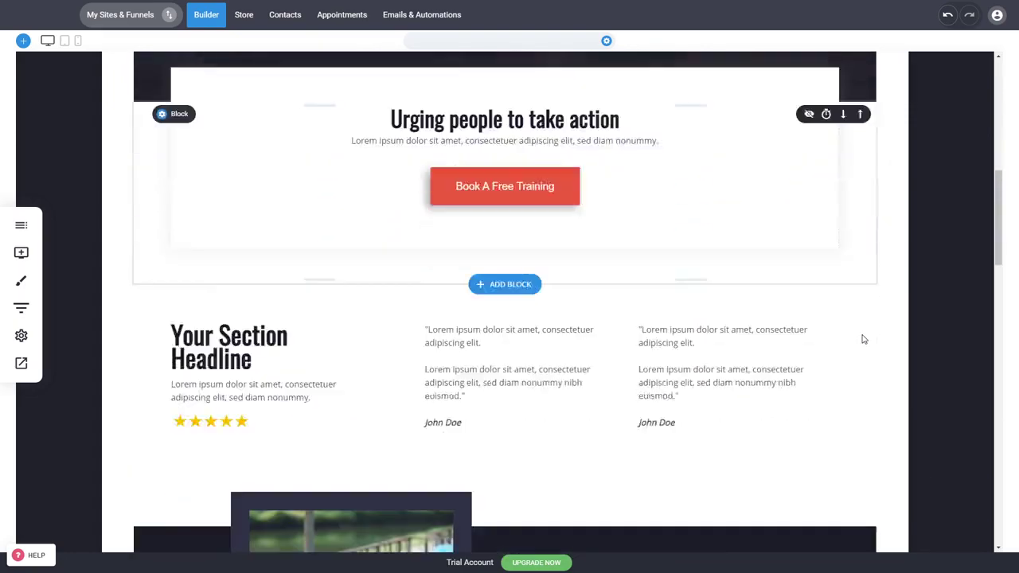
{"action": "scroll", "coordinate": [690, 317], "scroll_direction": "down", "scroll_amount": 5}
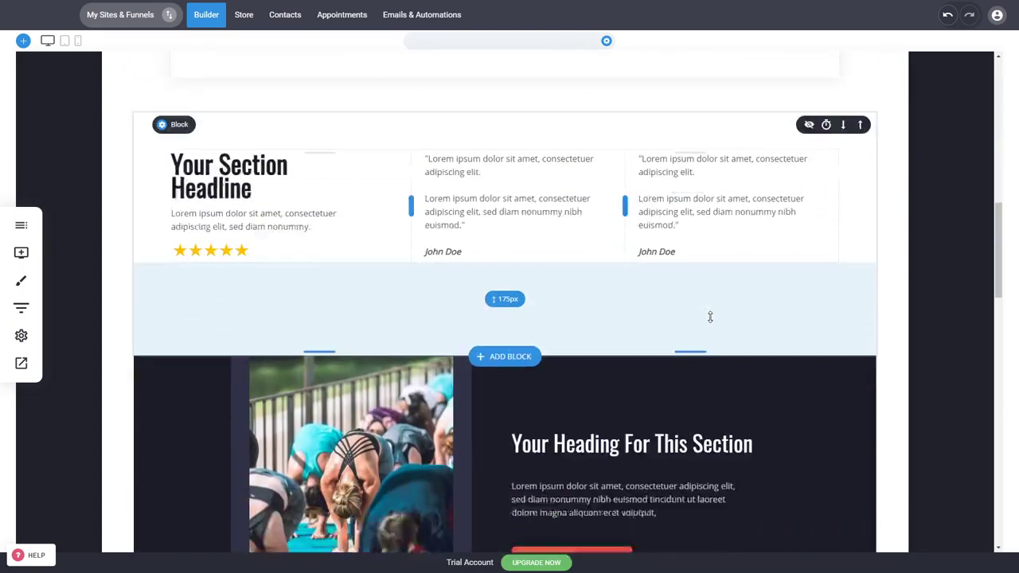
{"action": "scroll", "coordinate": [709, 317], "scroll_direction": "down", "scroll_amount": 3}
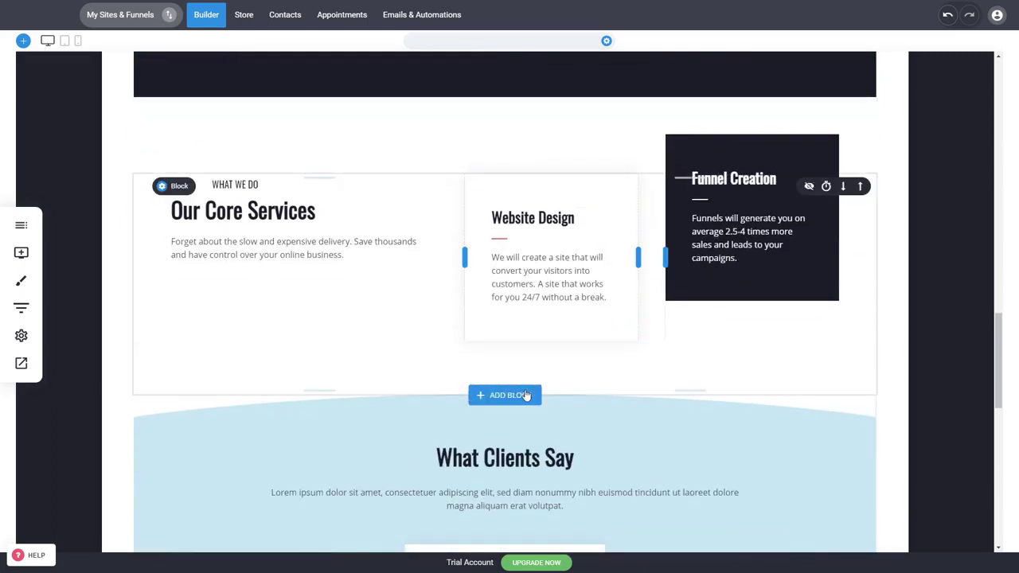
{"action": "left_click", "coordinate": [526, 396]}
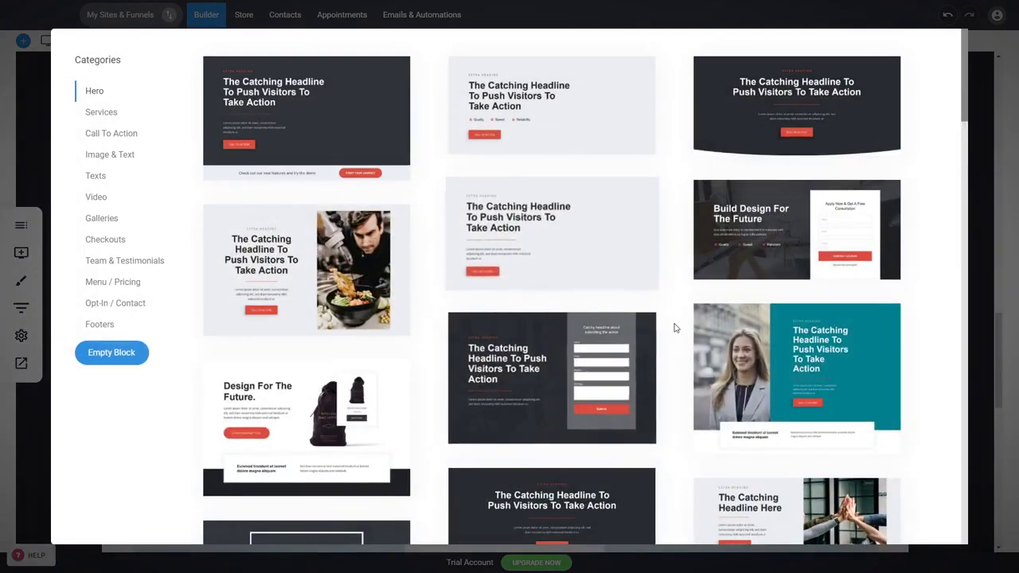
{"action": "scroll", "coordinate": [673, 328], "scroll_direction": "down", "scroll_amount": 3}
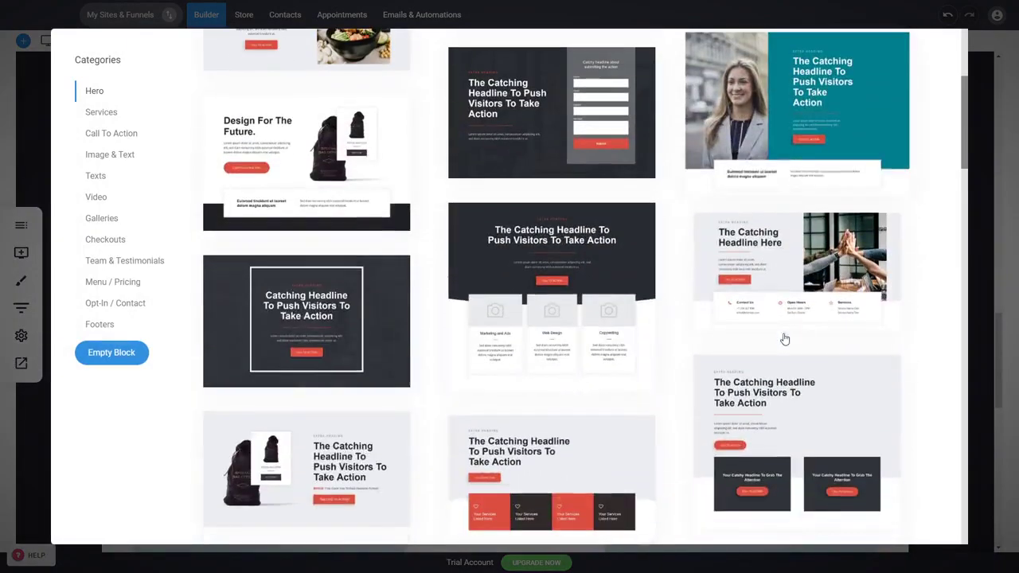
{"action": "left_click", "coordinate": [102, 118]}
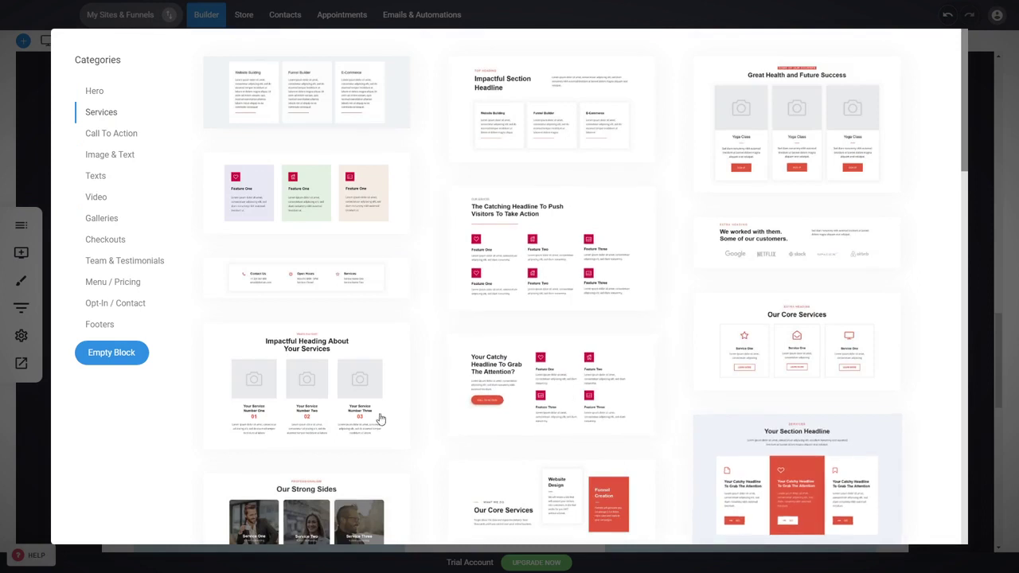
{"action": "left_click", "coordinate": [129, 137]}
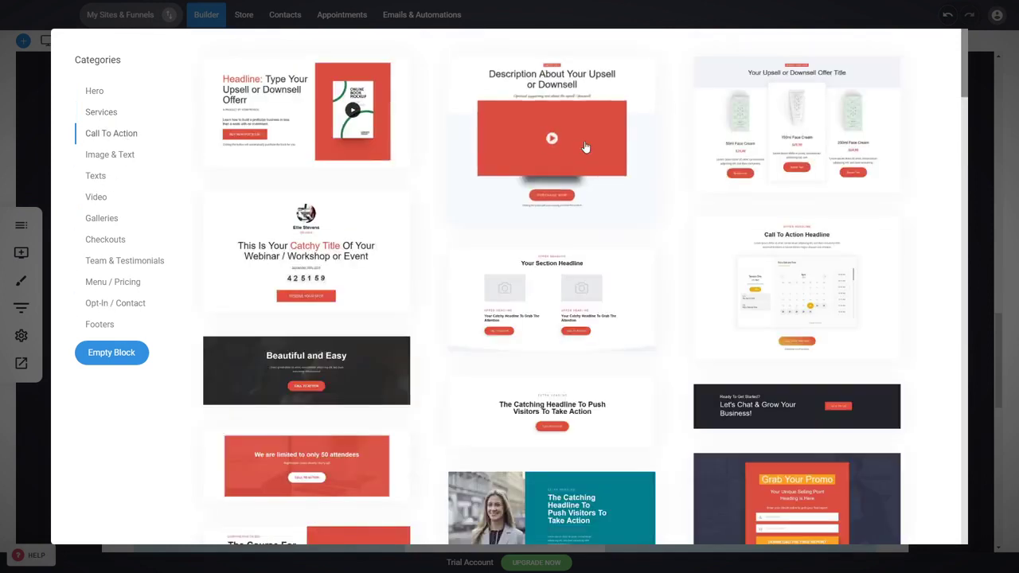
{"action": "left_click", "coordinate": [110, 156]}
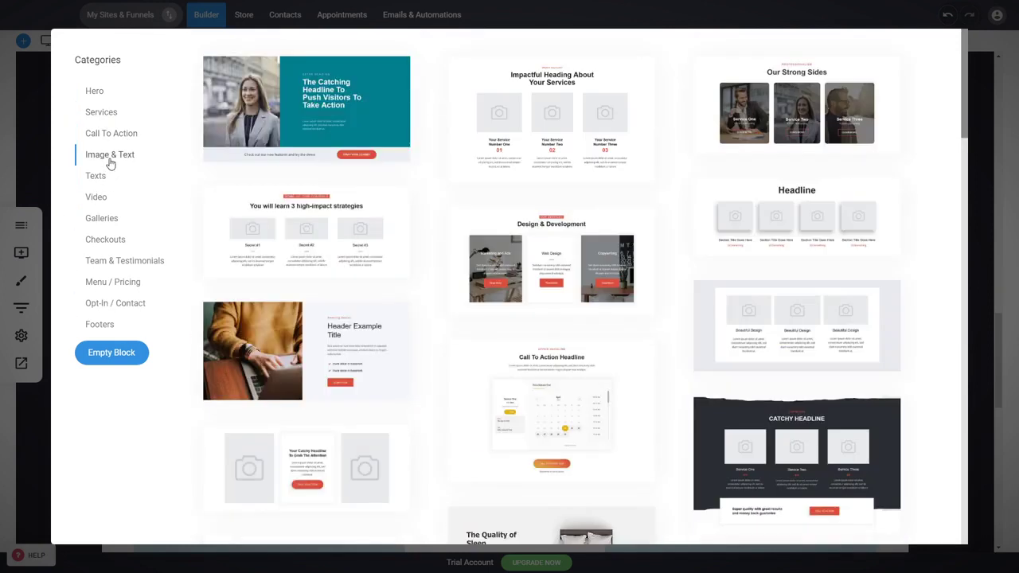
{"action": "left_click", "coordinate": [19, 157]}
Inspect the link option in the settings of the "Book A Free Training" button, then close the settings.
{"action": "left_click_drag", "start_coordinate": [1001, 368], "coordinate": [1013, 334]}
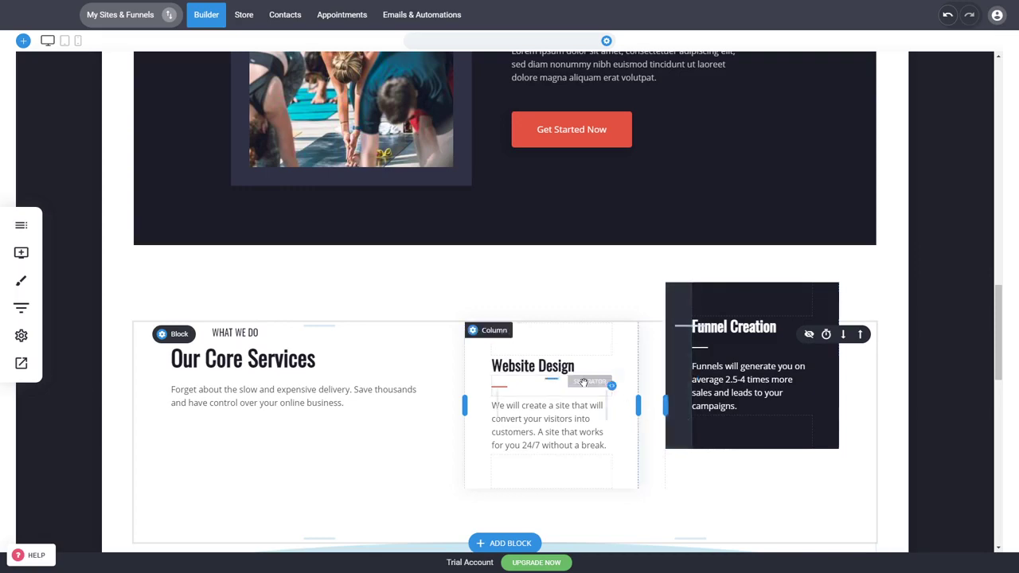
{"action": "scroll", "coordinate": [650, 270], "scroll_direction": "up", "scroll_amount": 5}
{"action": "scroll", "coordinate": [650, 269], "scroll_direction": "up", "scroll_amount": 3}
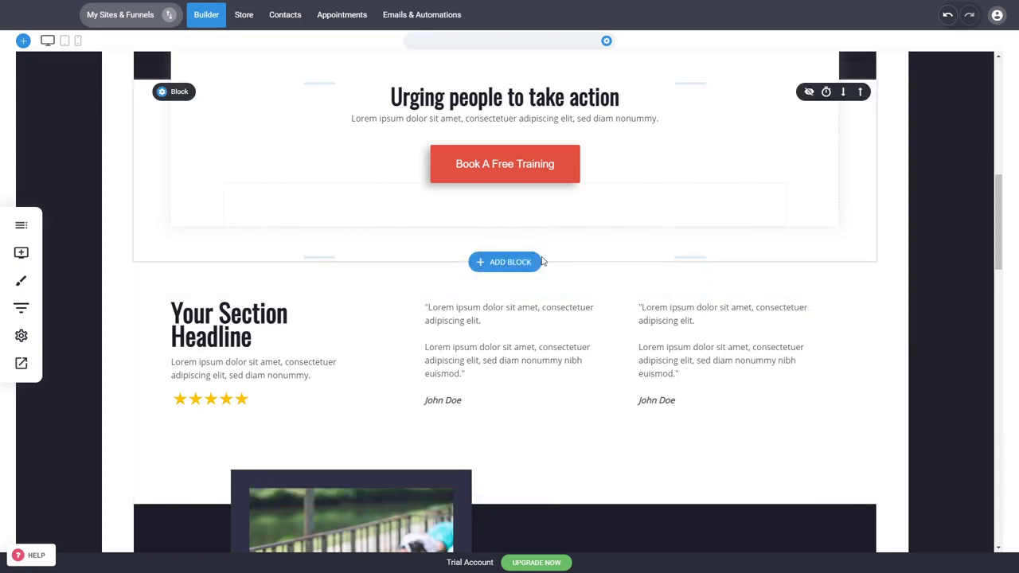
{"action": "scroll", "coordinate": [920, 294], "scroll_direction": "up", "scroll_amount": 3}
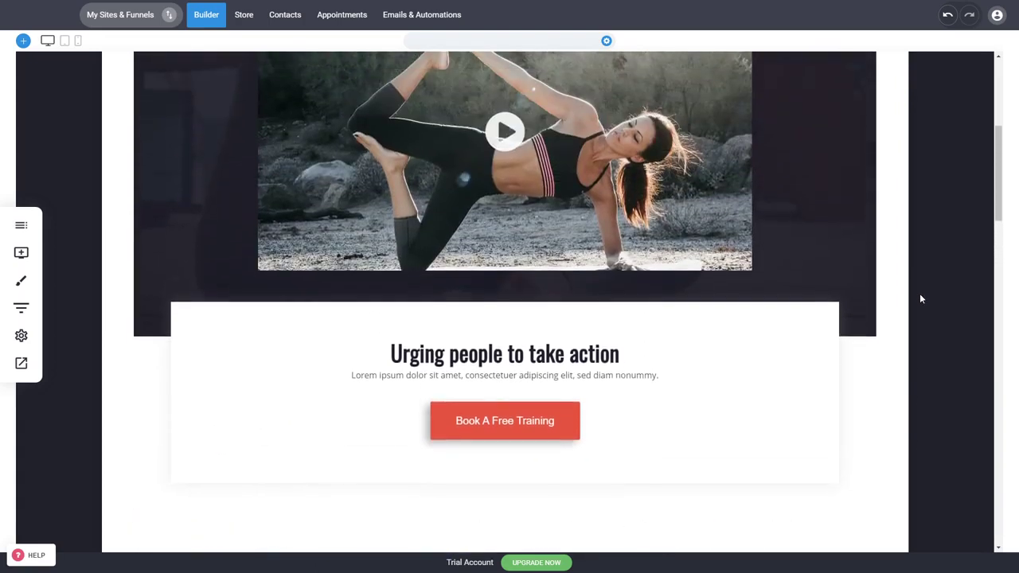
{"action": "scroll", "coordinate": [921, 298], "scroll_direction": "up", "scroll_amount": 3}
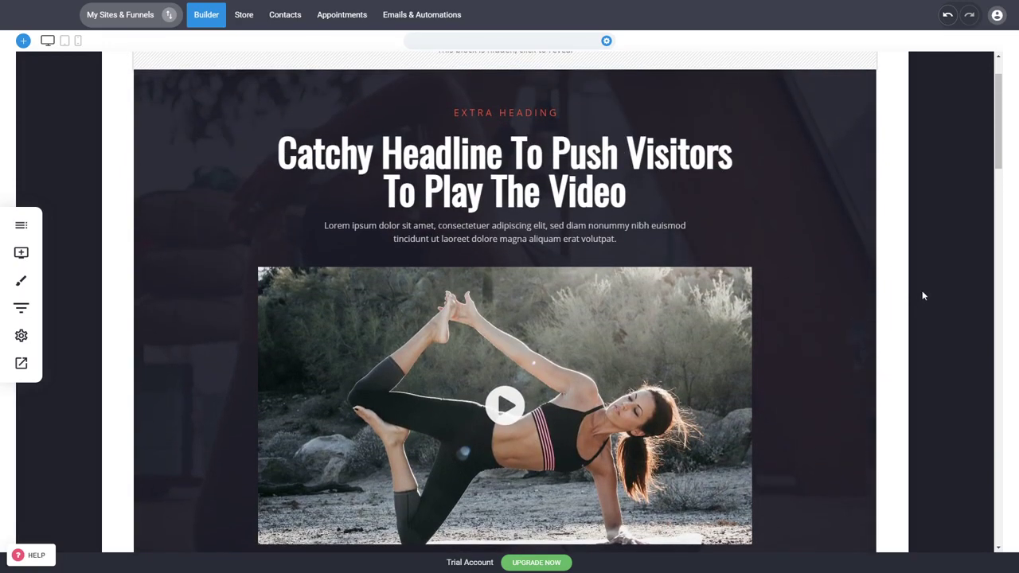
{"action": "scroll", "coordinate": [922, 295], "scroll_direction": "up", "scroll_amount": 1}
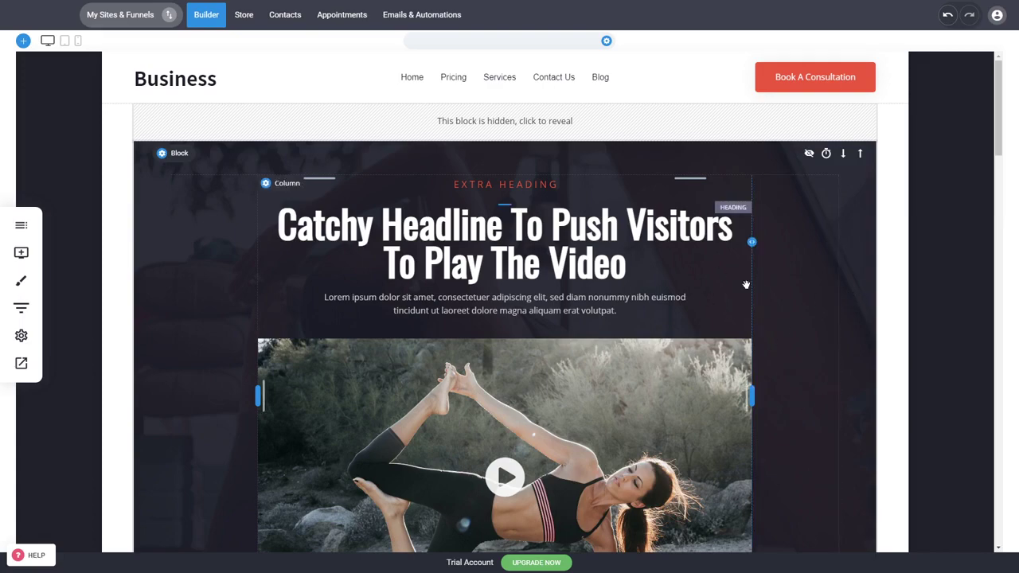
{"action": "scroll", "coordinate": [787, 316], "scroll_direction": "down", "scroll_amount": 3}
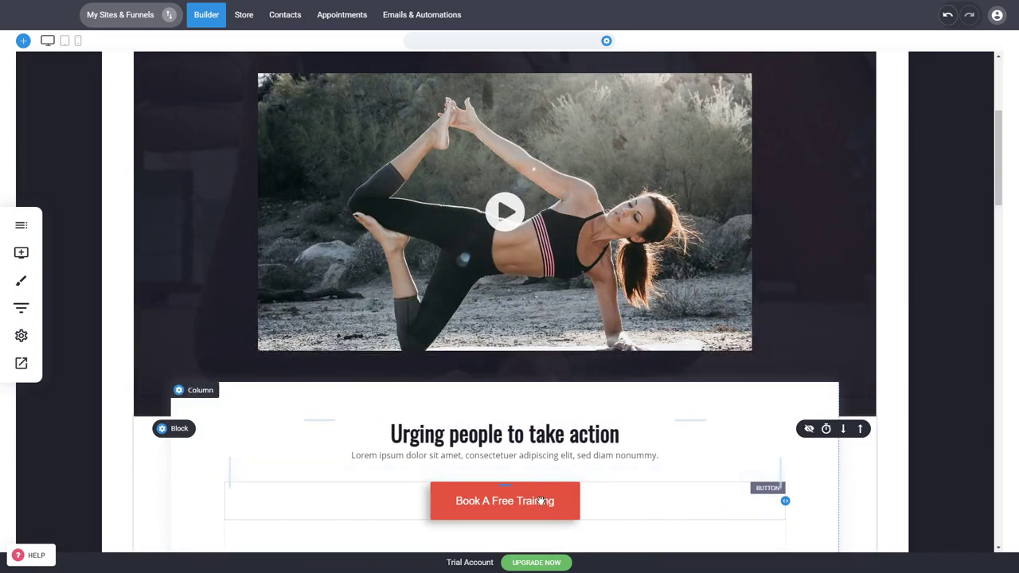
{"action": "left_click", "coordinate": [542, 501]}
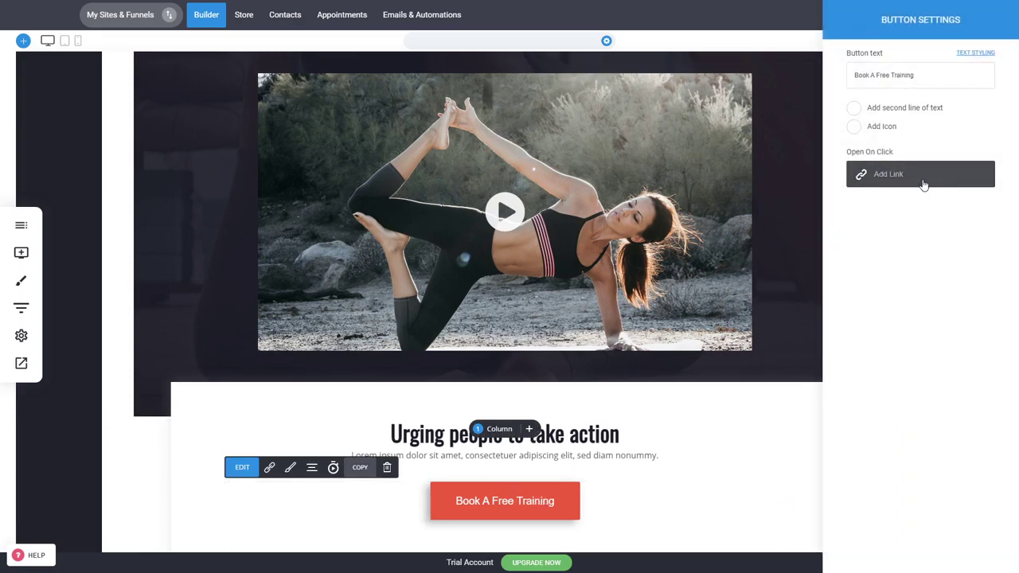
{"action": "left_click", "coordinate": [723, 294]}
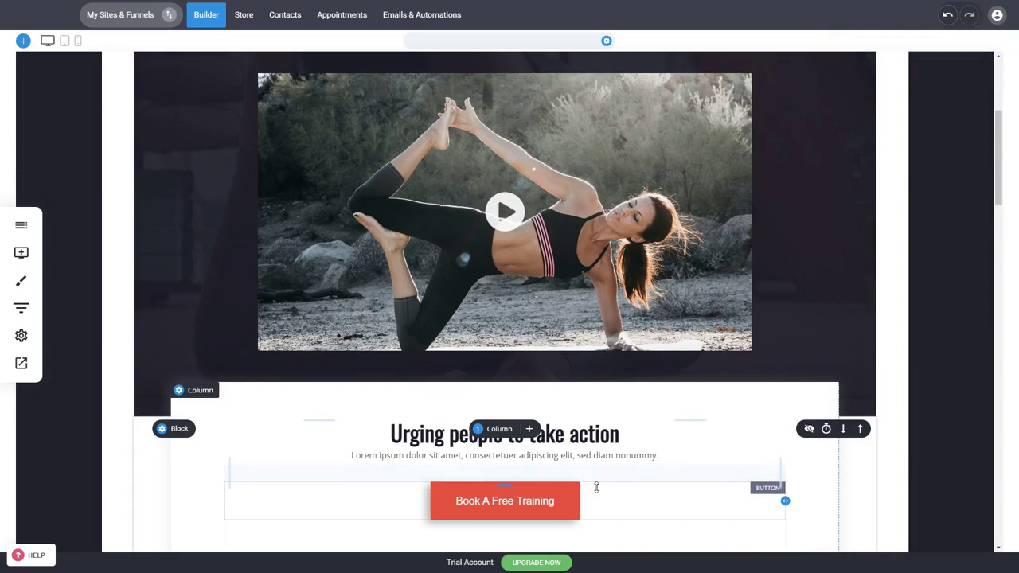
{"action": "scroll", "coordinate": [813, 393], "scroll_direction": "up", "scroll_amount": 4}
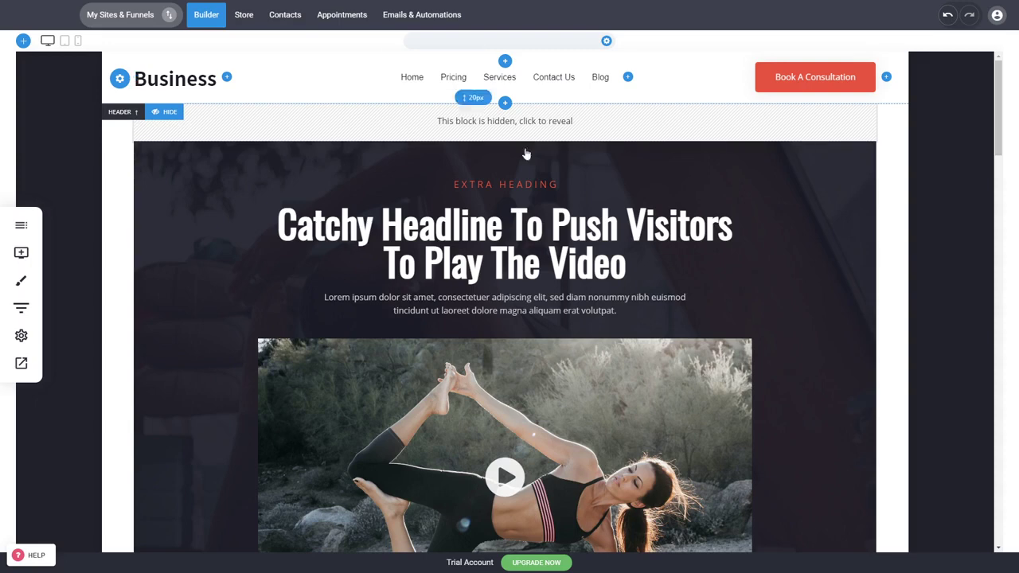
{"action": "left_click_drag", "start_coordinate": [1001, 120], "coordinate": [993, 89]}
{"action": "mouse_move", "coordinate": [481, 89]}
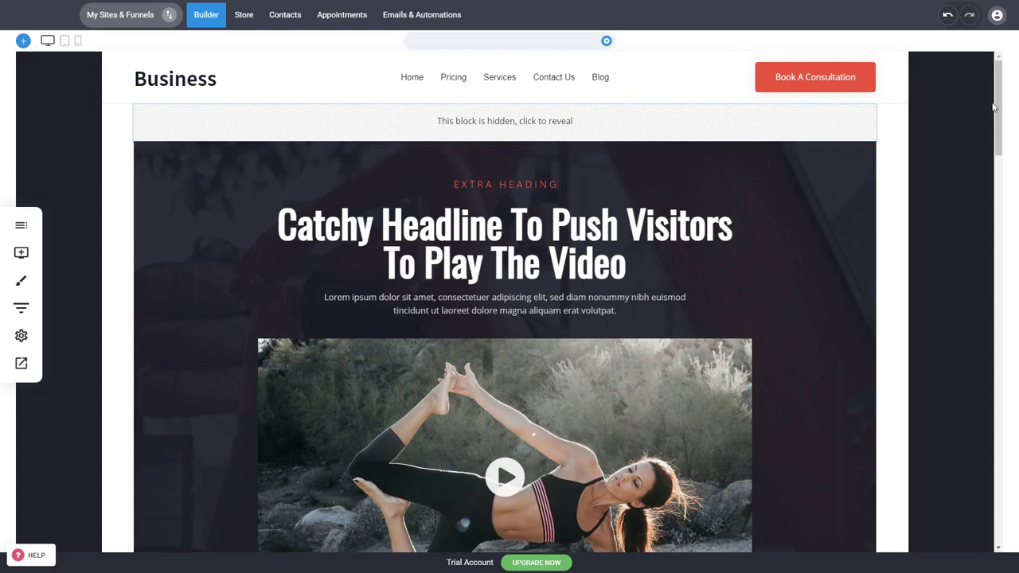
{"action": "left_click_drag", "start_coordinate": [999, 106], "coordinate": [990, 215]}
{"action": "scroll", "coordinate": [989, 215], "scroll_direction": "up", "scroll_amount": 6}
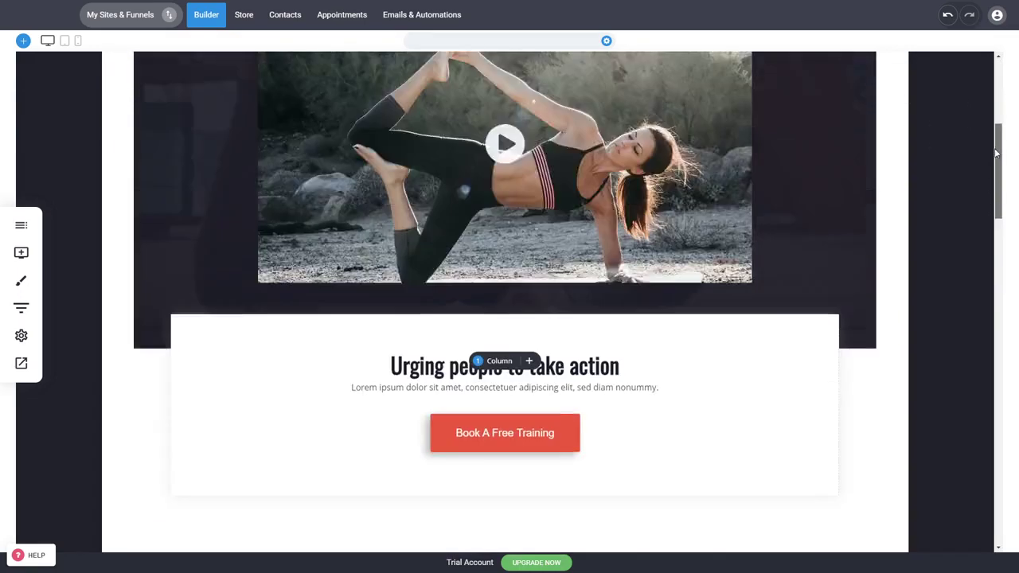
{"action": "scroll", "coordinate": [884, 266], "scroll_direction": "up", "scroll_amount": 2}
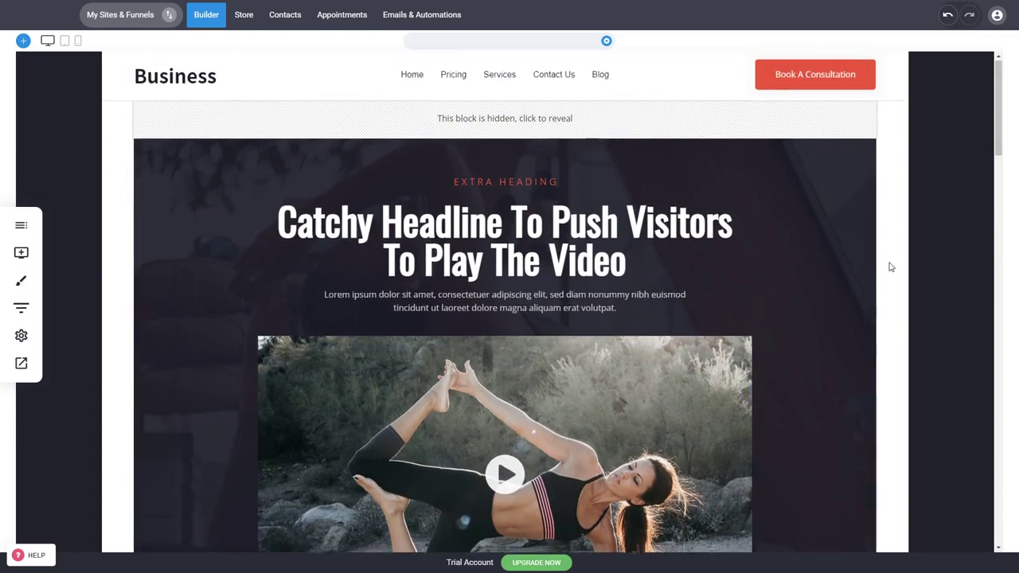